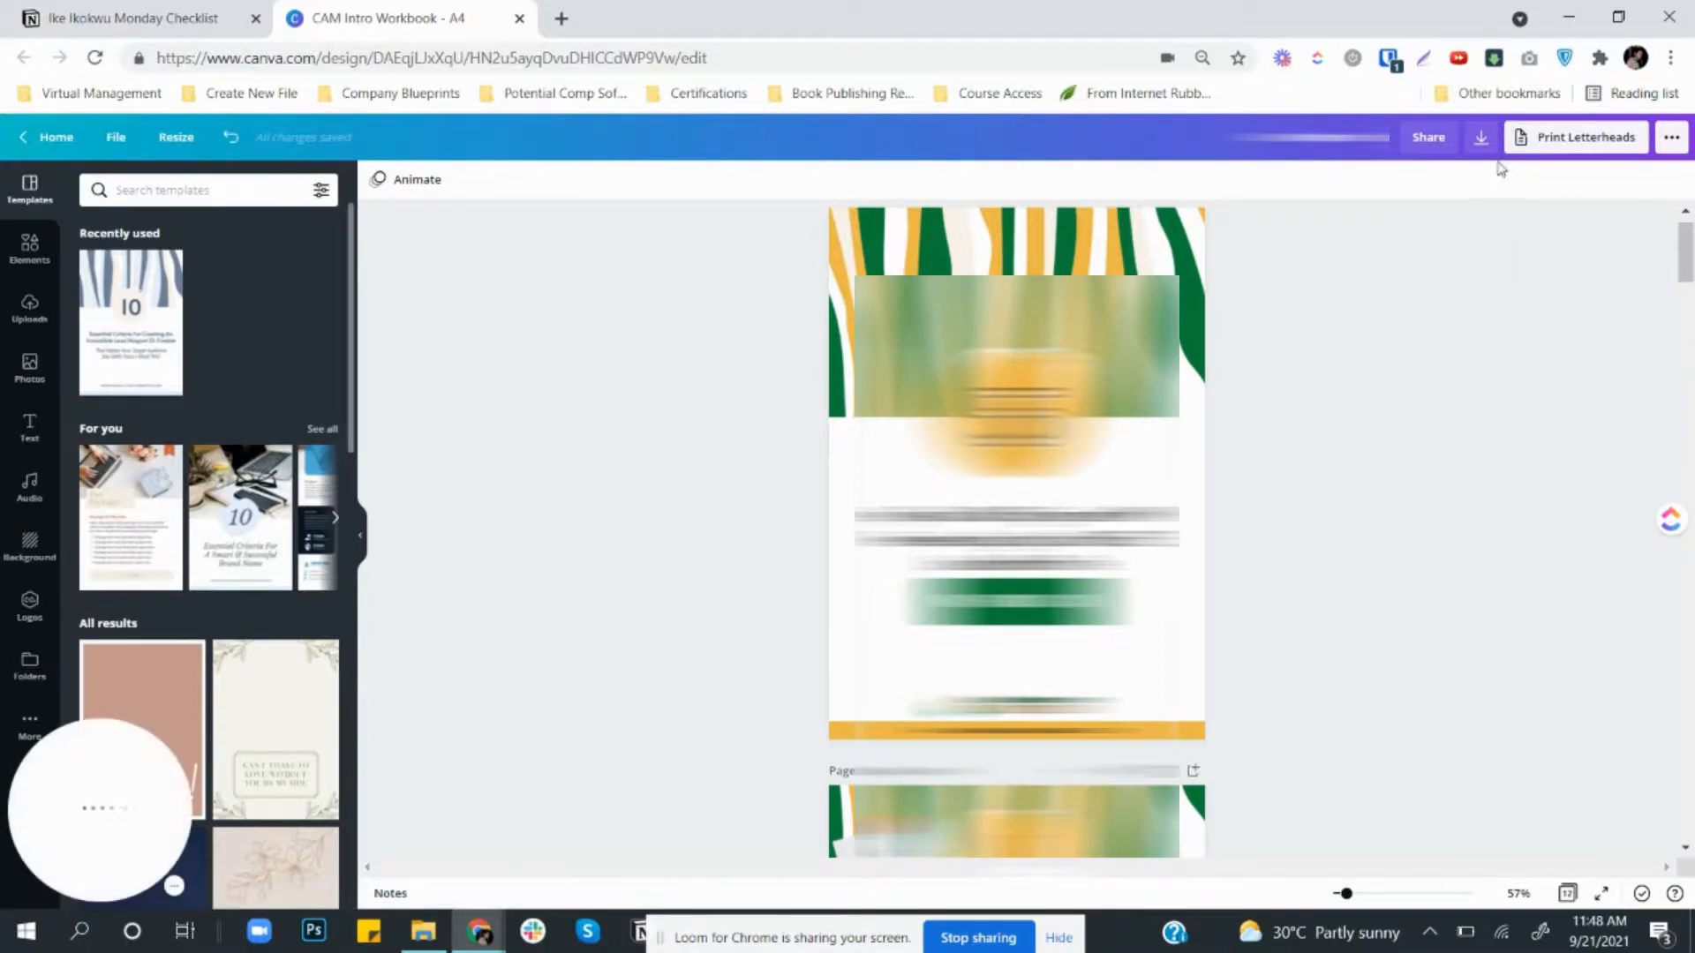
# Step: Download all 12 pages of the CAM Intro Workbook design as a PDF Print file
pyautogui.click(1481, 137)
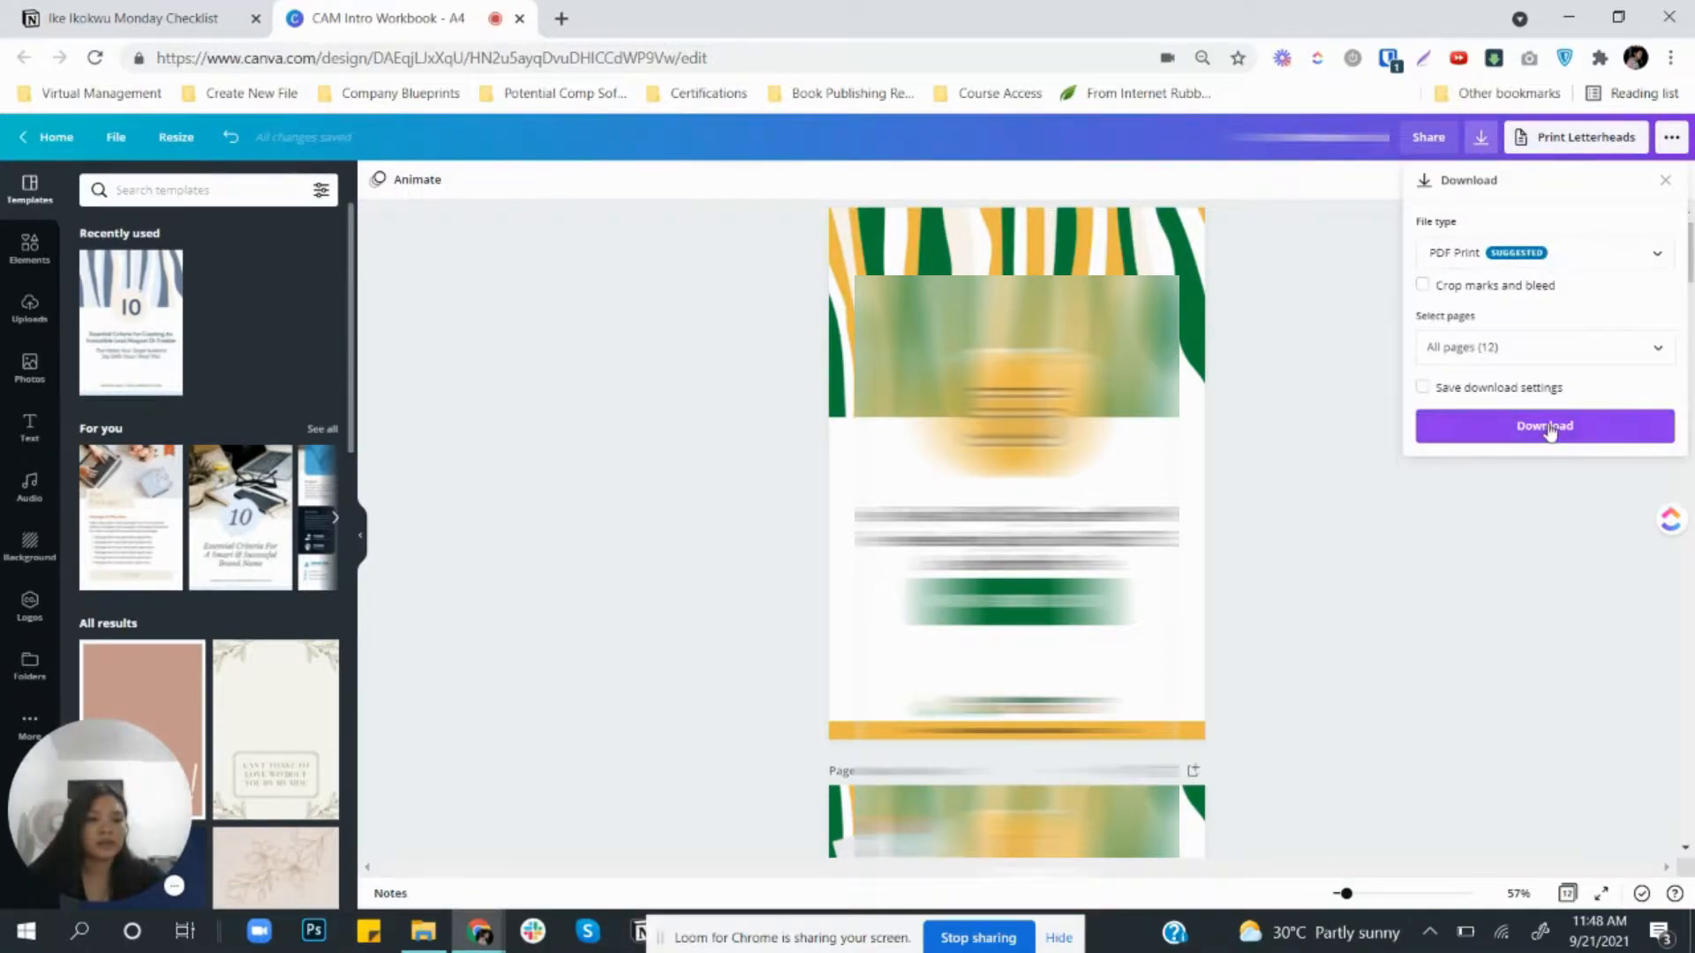
pyautogui.click(1546, 427)
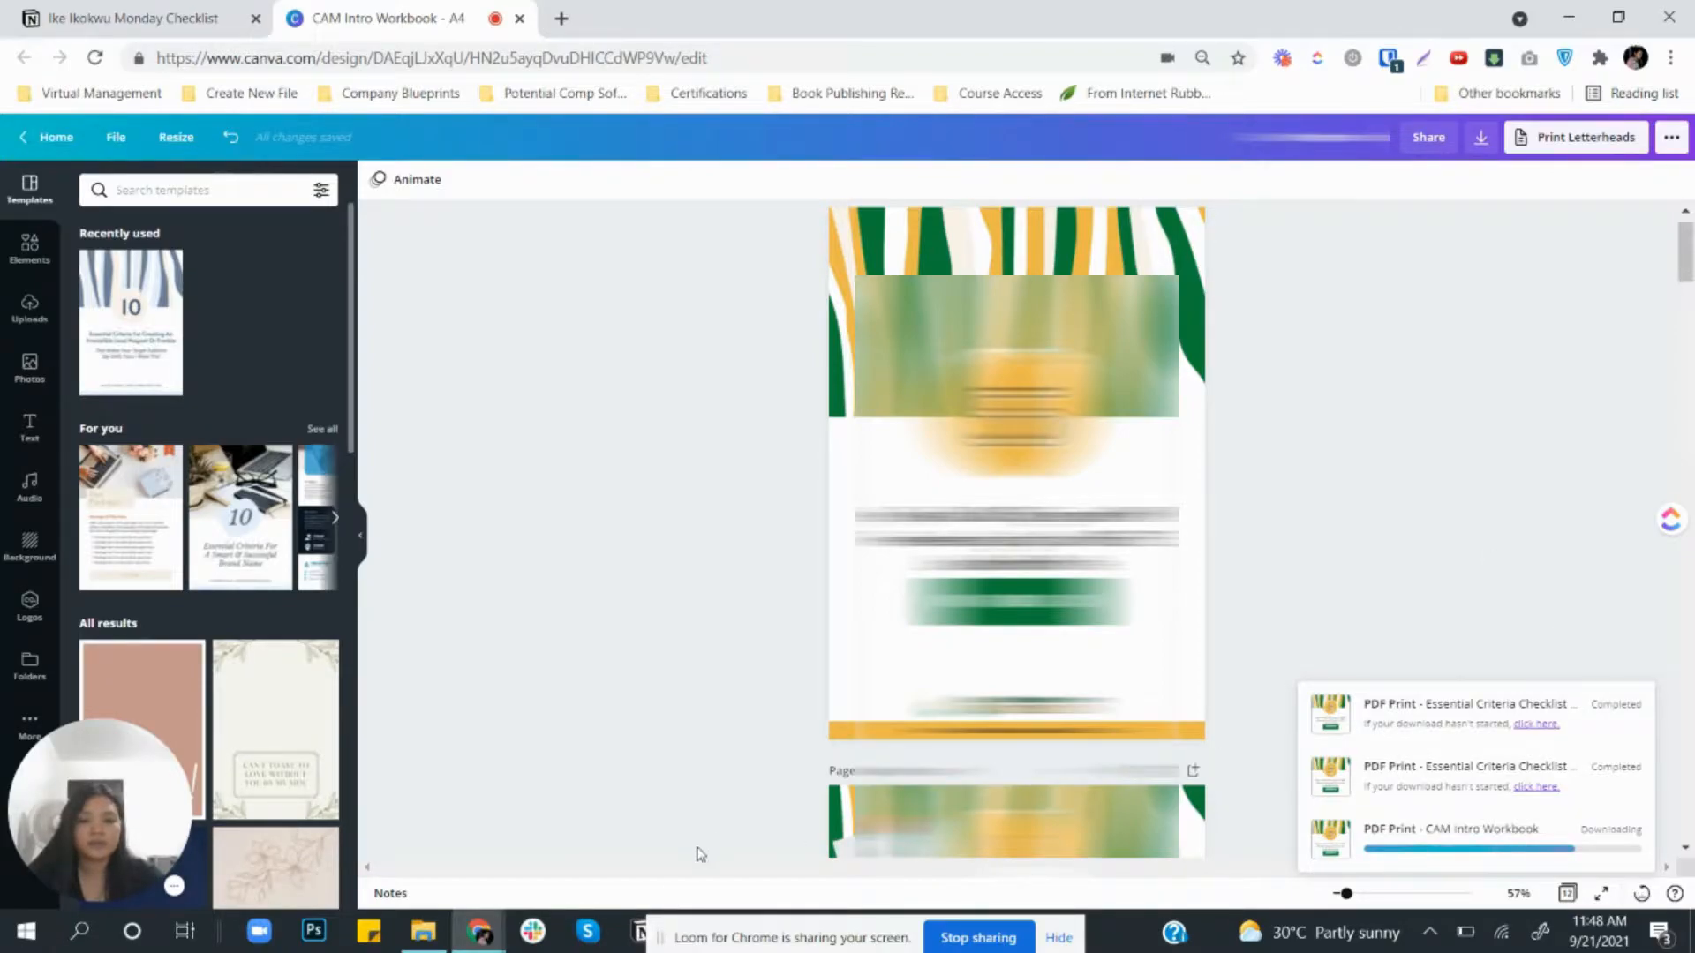
pyautogui.click(424, 931)
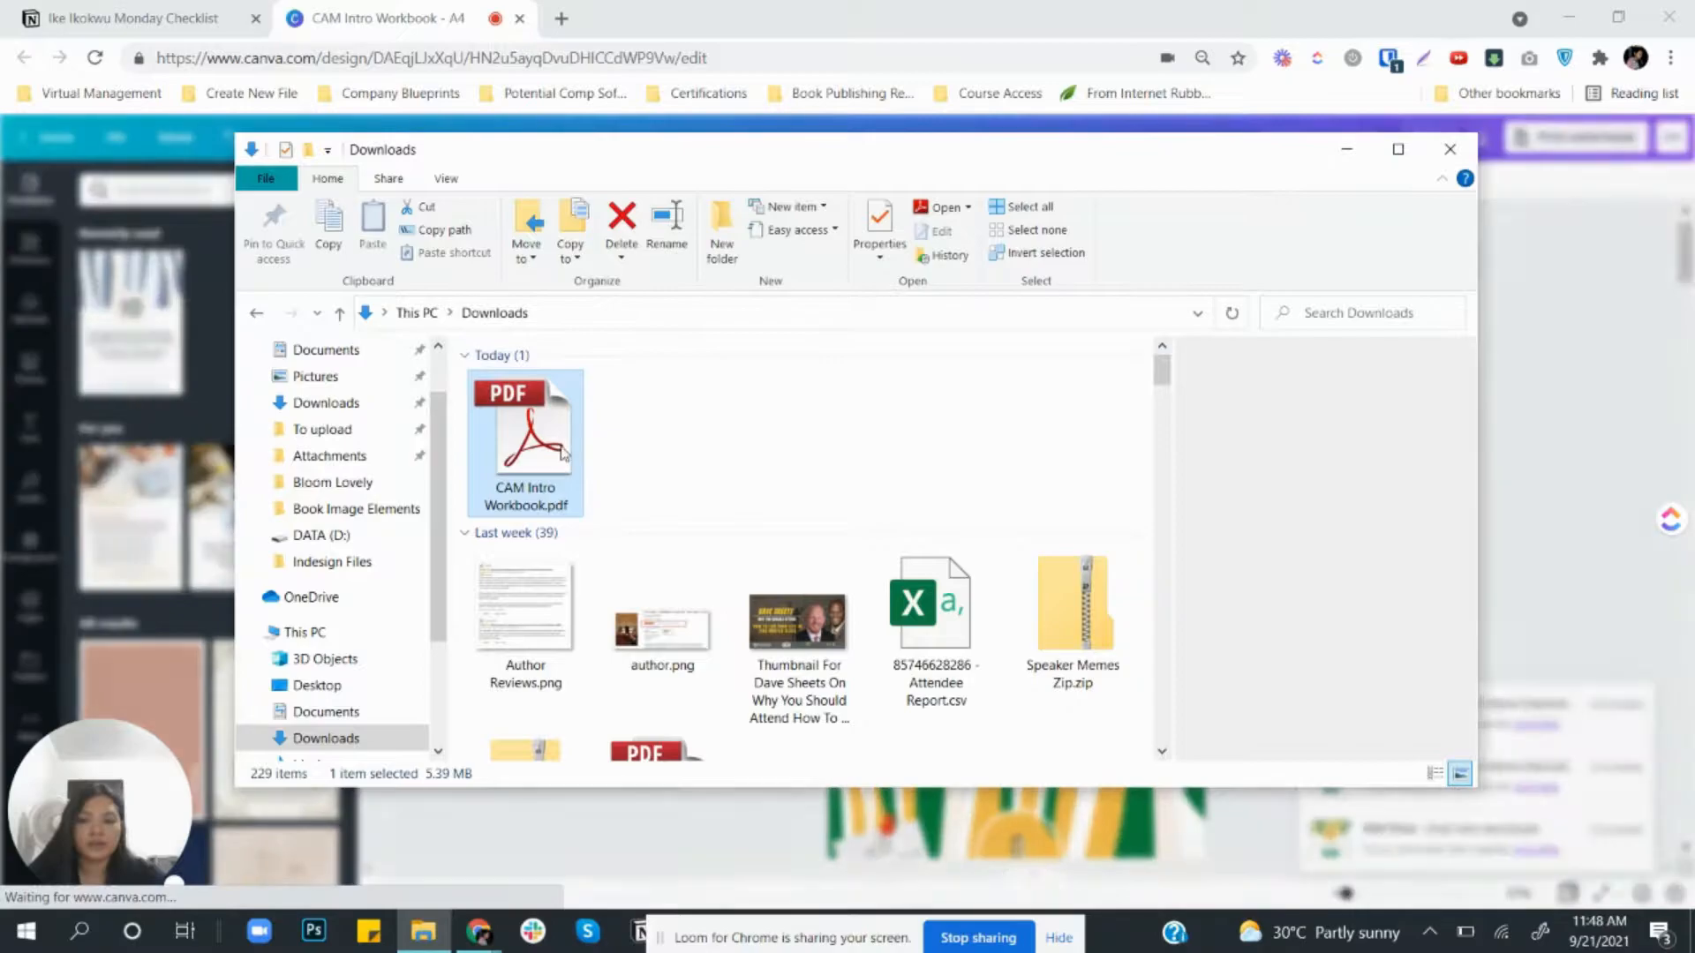
pyautogui.click(629, 257)
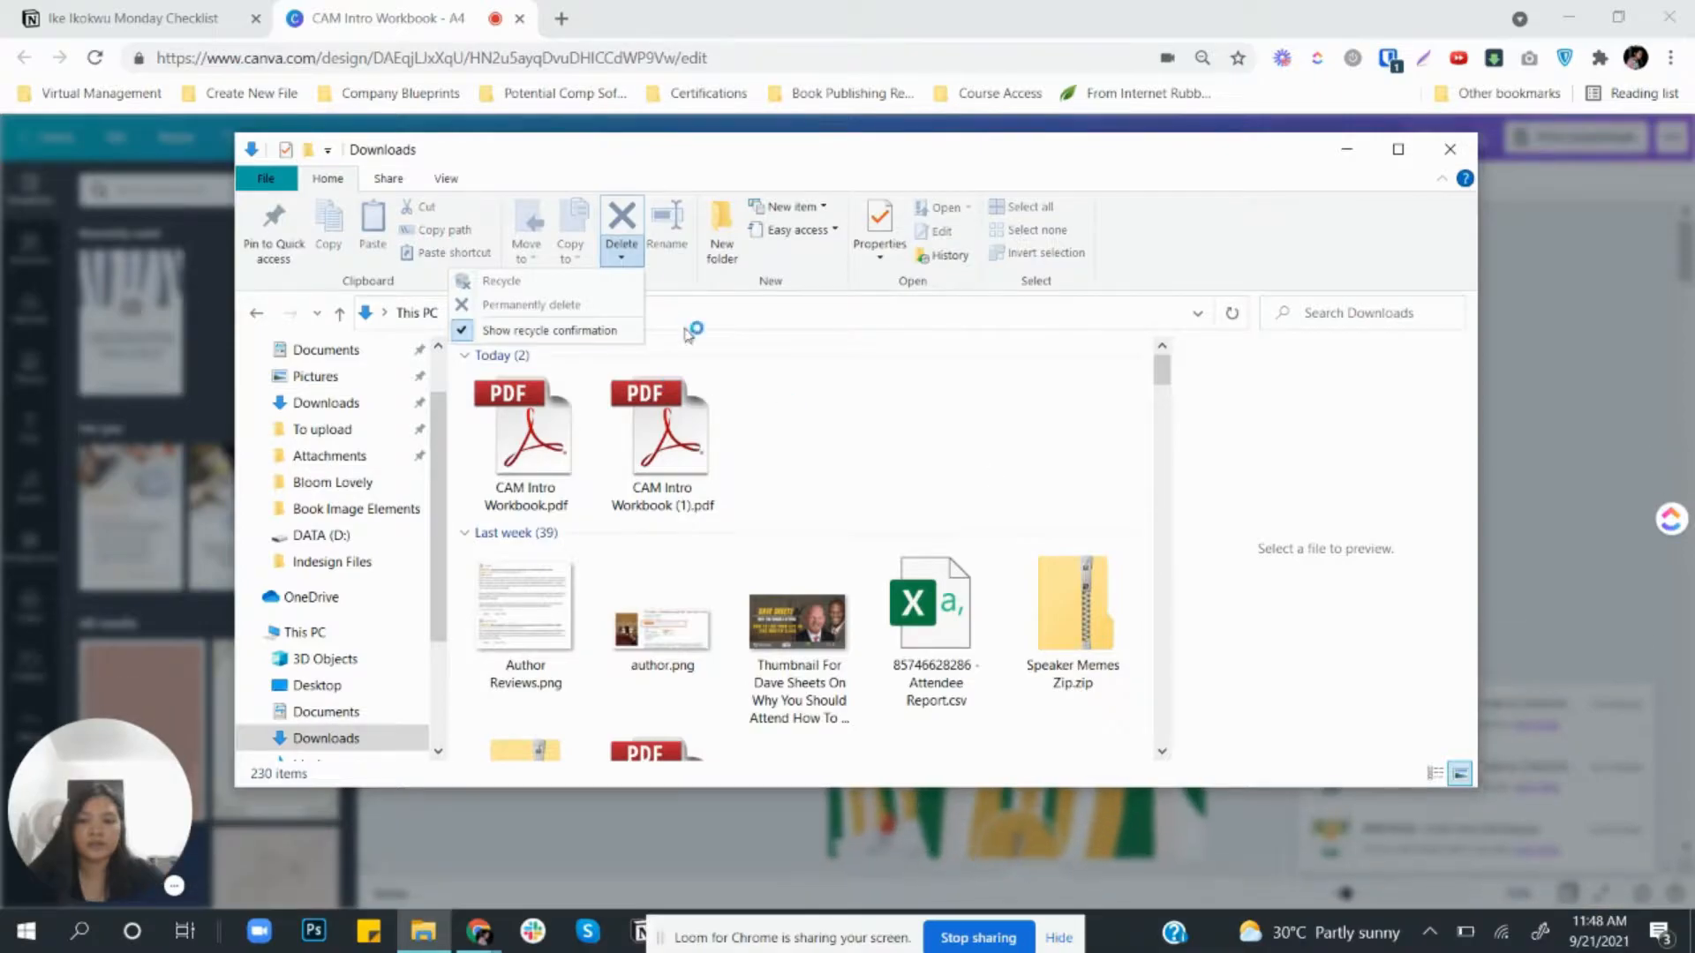
pyautogui.click(830, 384)
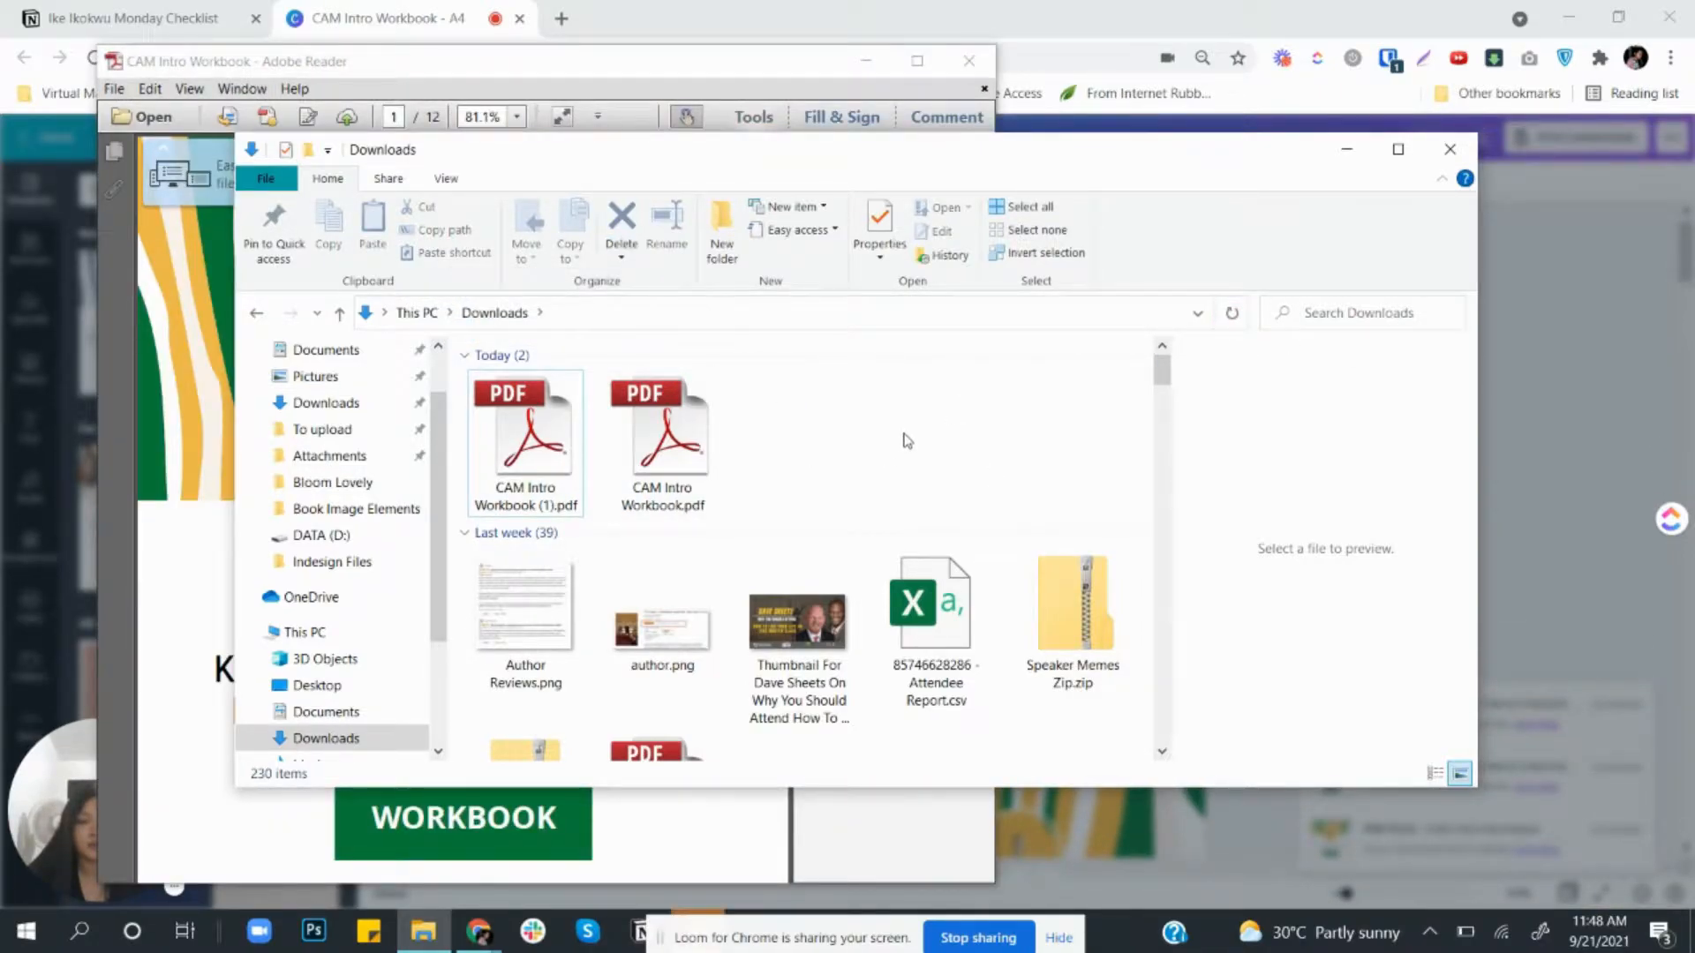
pyautogui.click(527, 440)
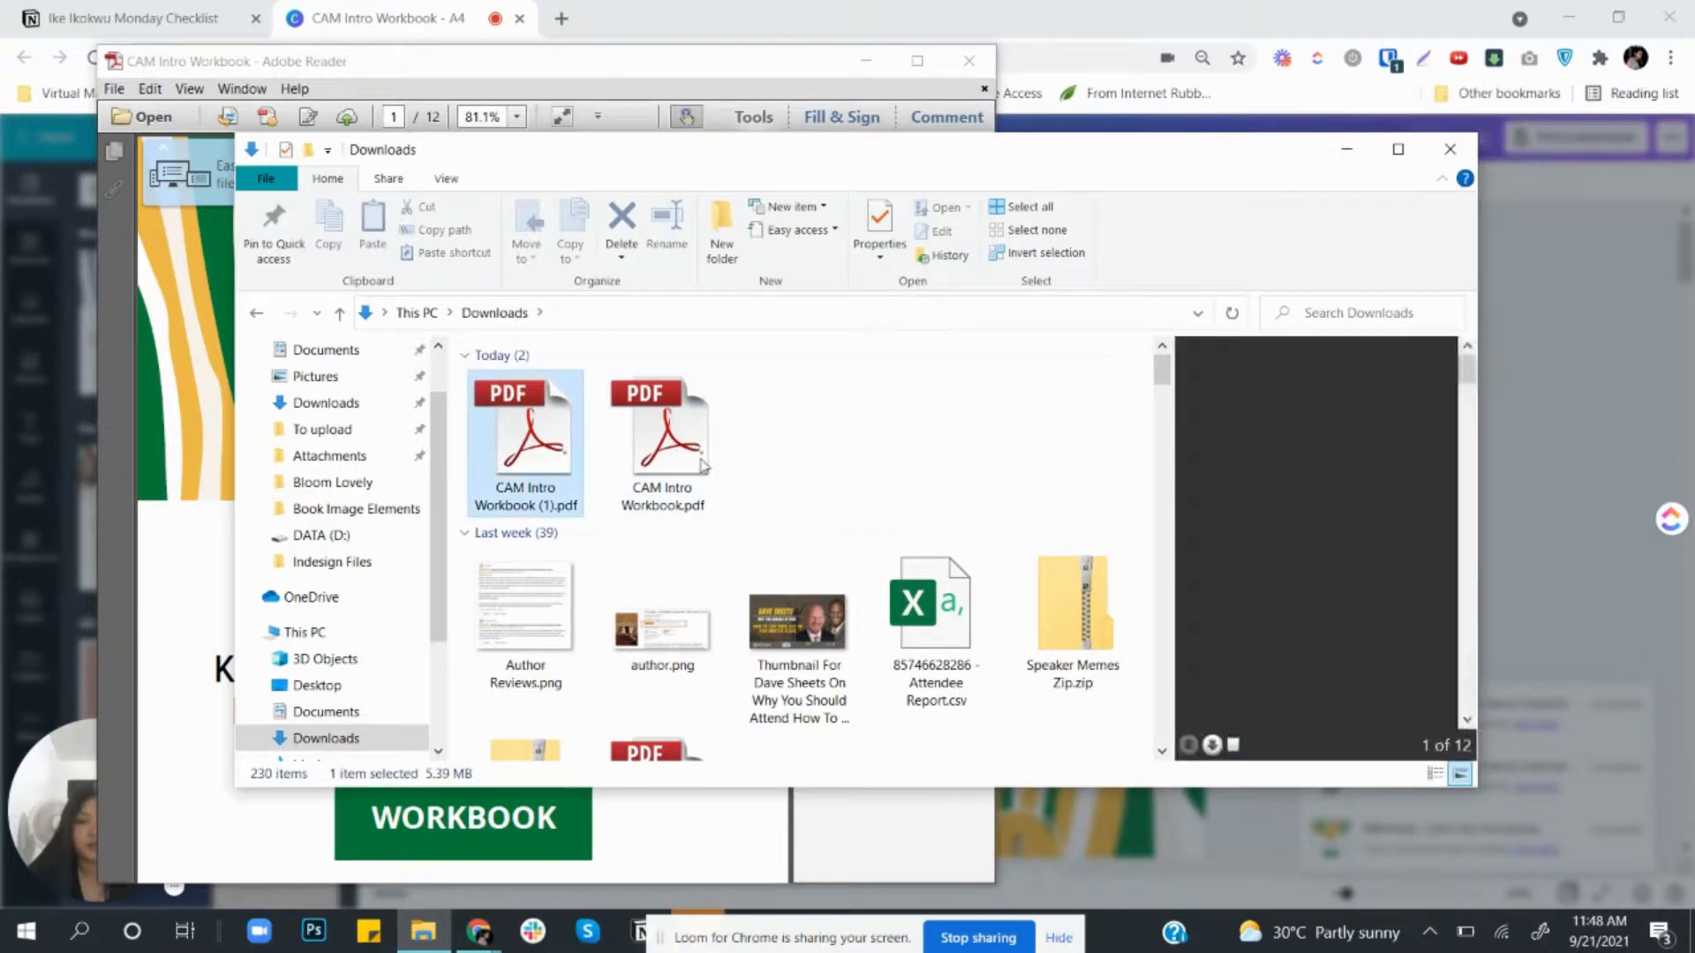
pyautogui.click(703, 465)
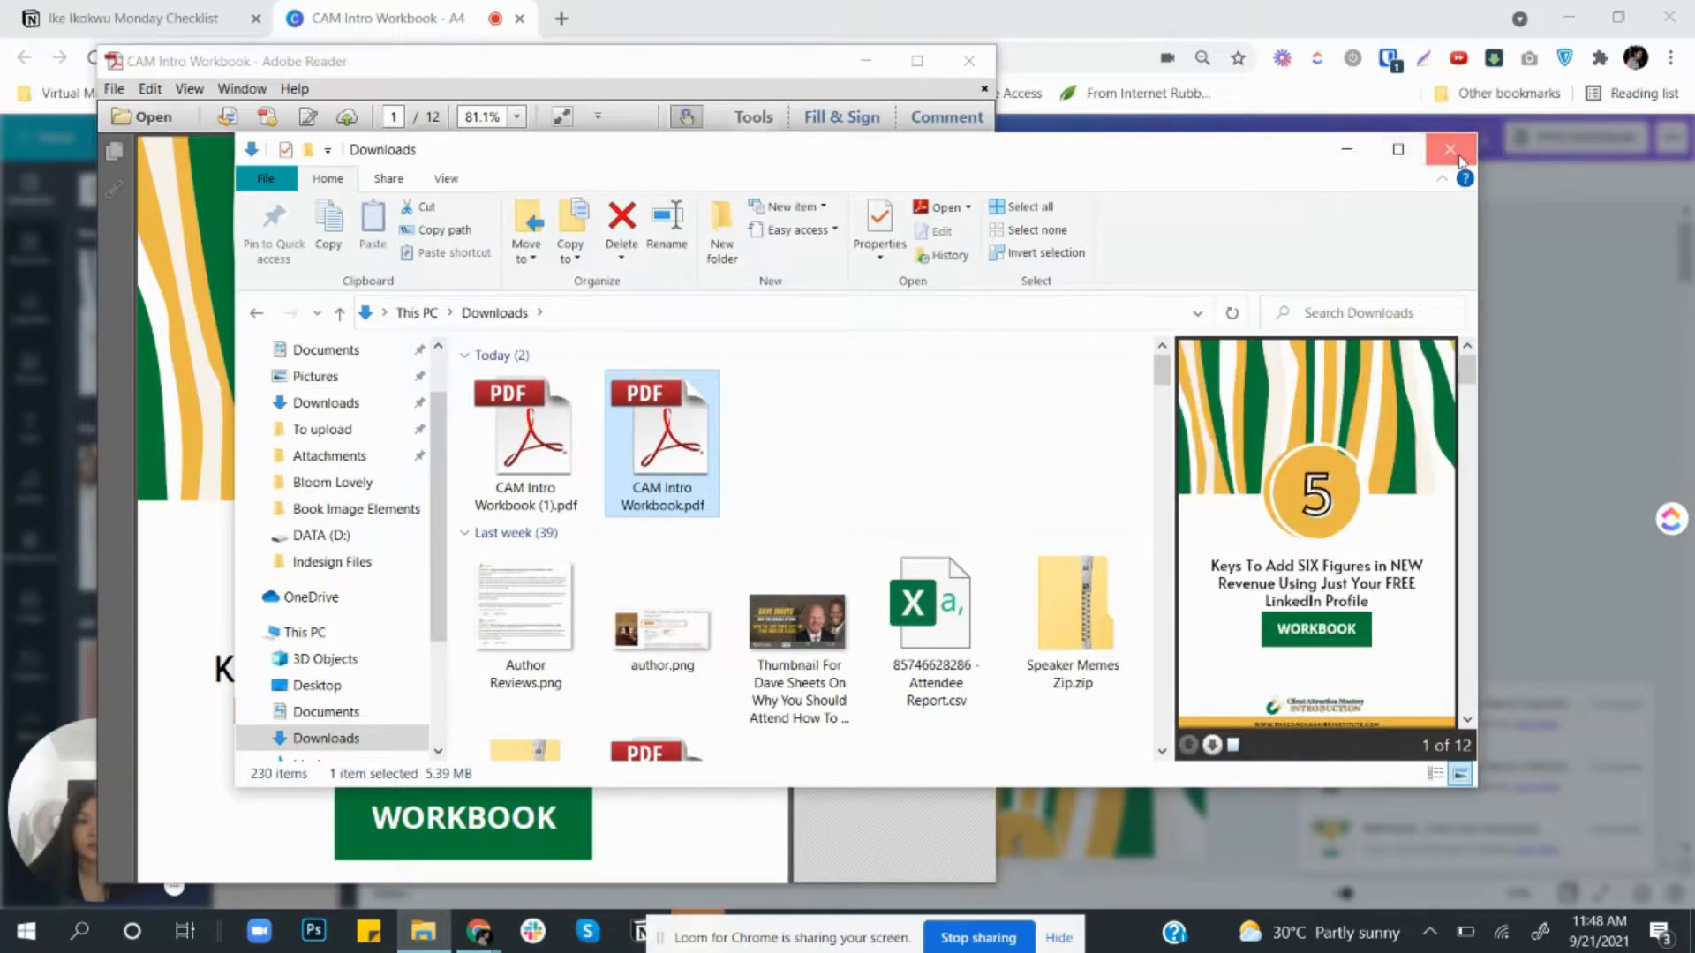
pyautogui.click(1451, 149)
pyautogui.click(969, 61)
# Step: Permanently delete the older CAM Intro Workbook.pdf from the Downloads folder in File Explorer and return to the design
pyautogui.click(431, 940)
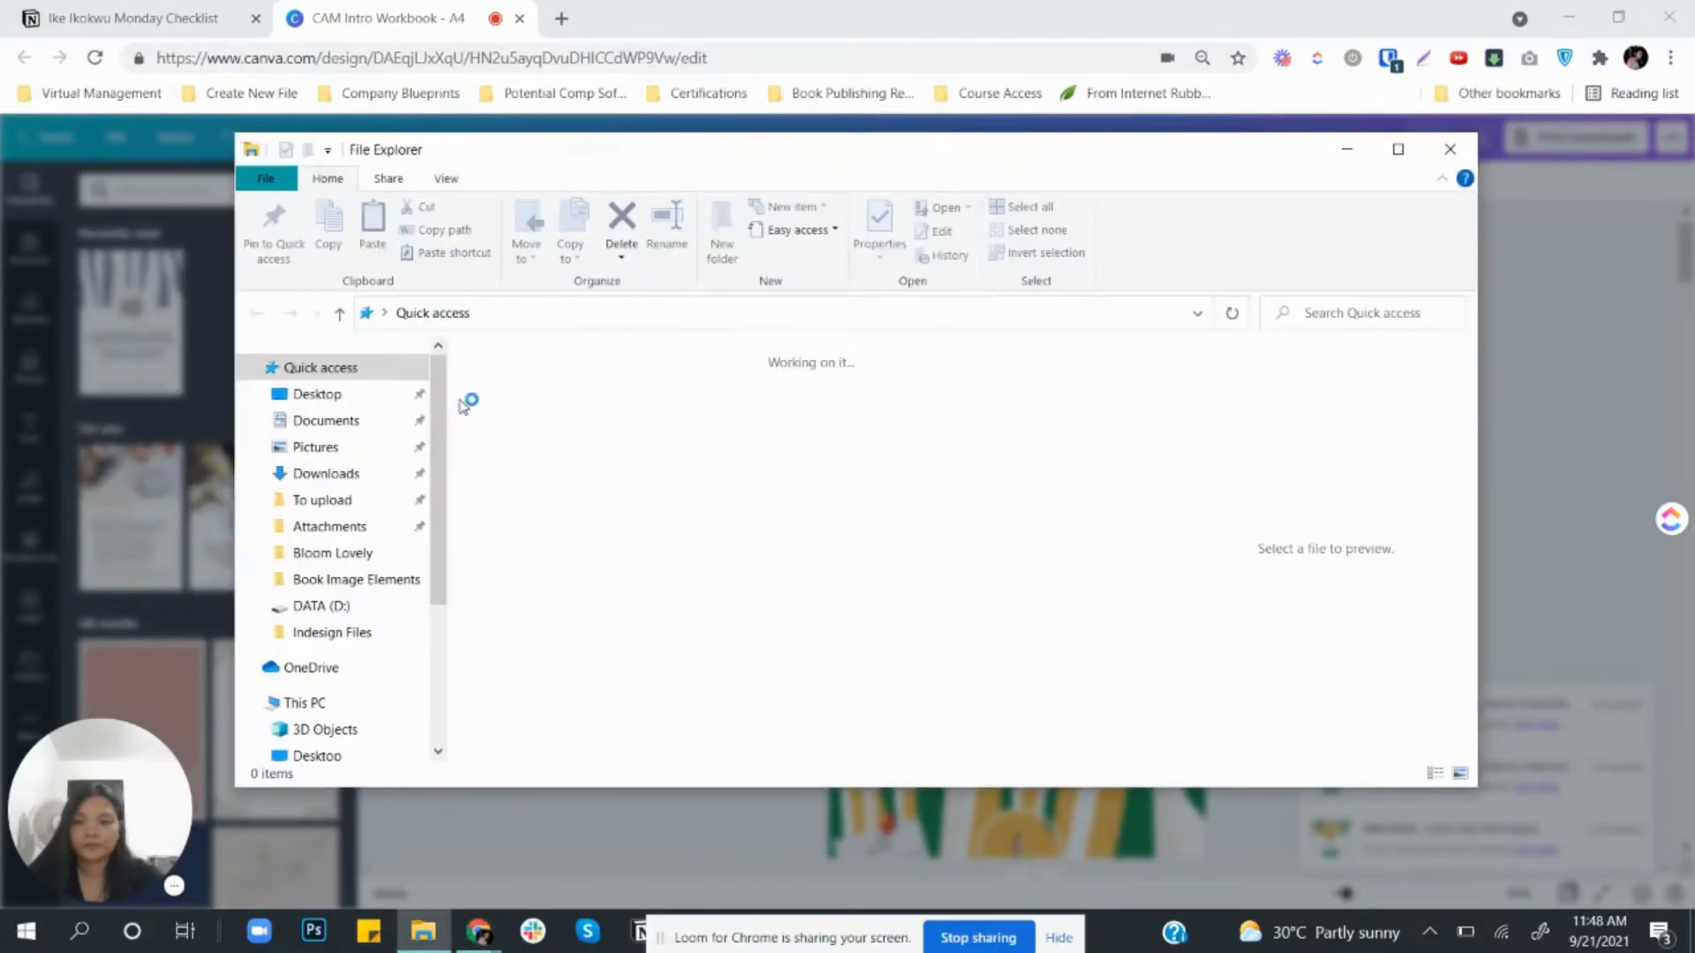
pyautogui.click(331, 473)
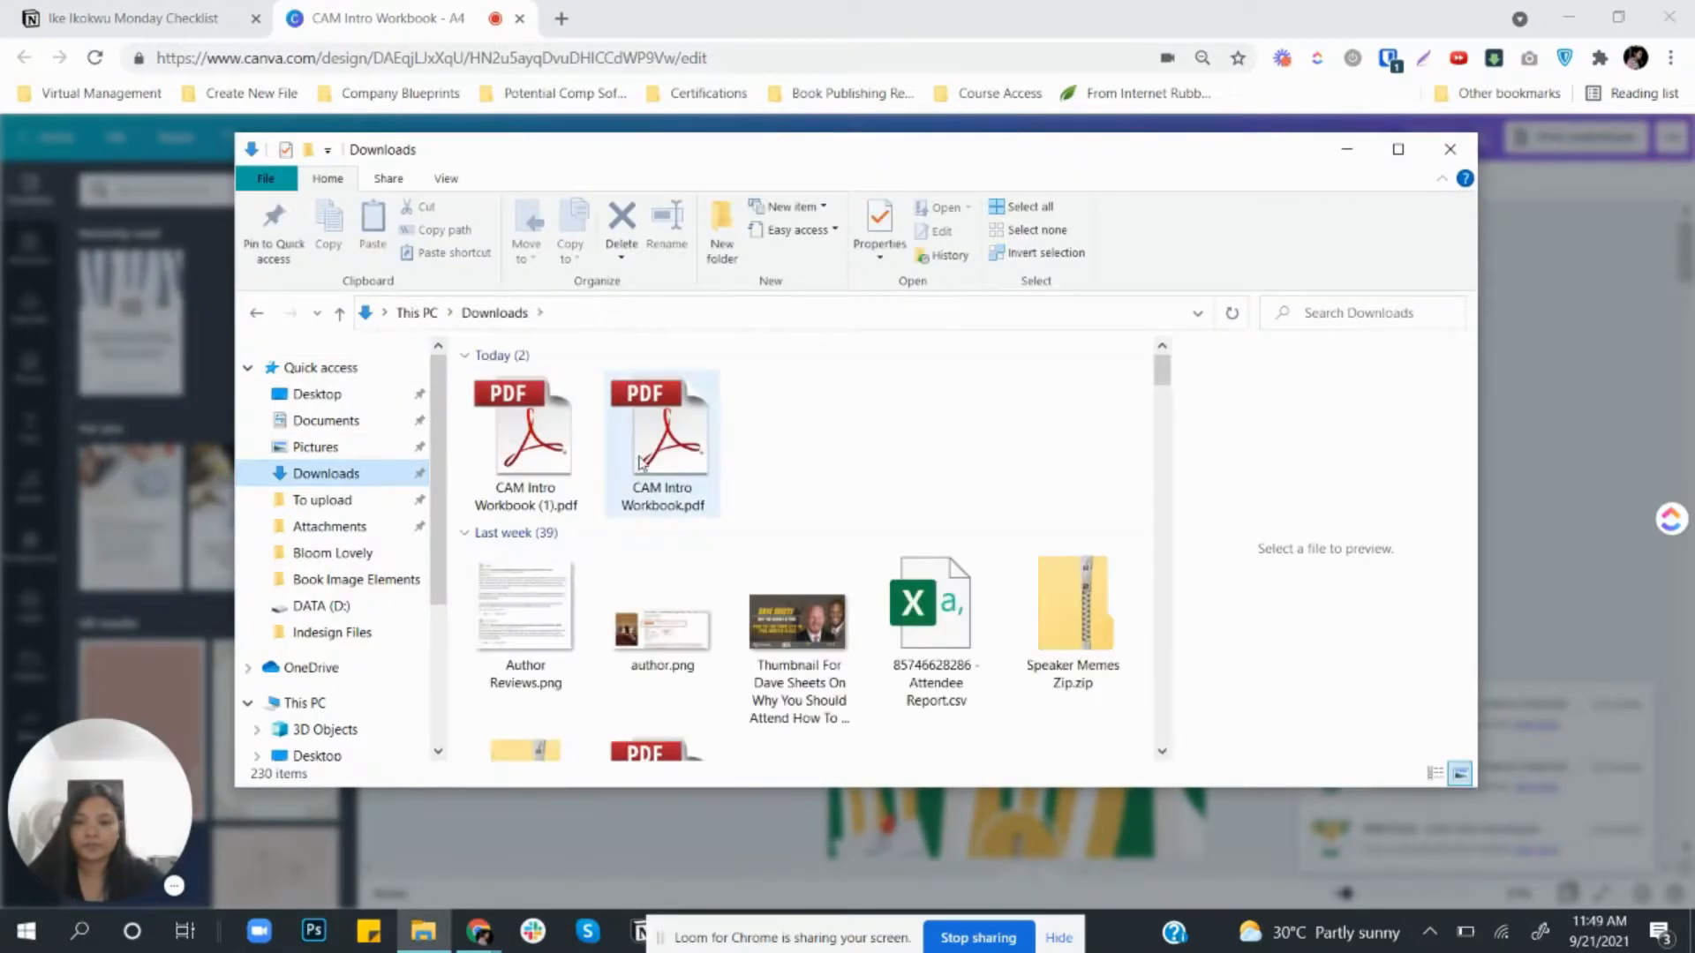
pyautogui.click(664, 453)
pyautogui.click(622, 258)
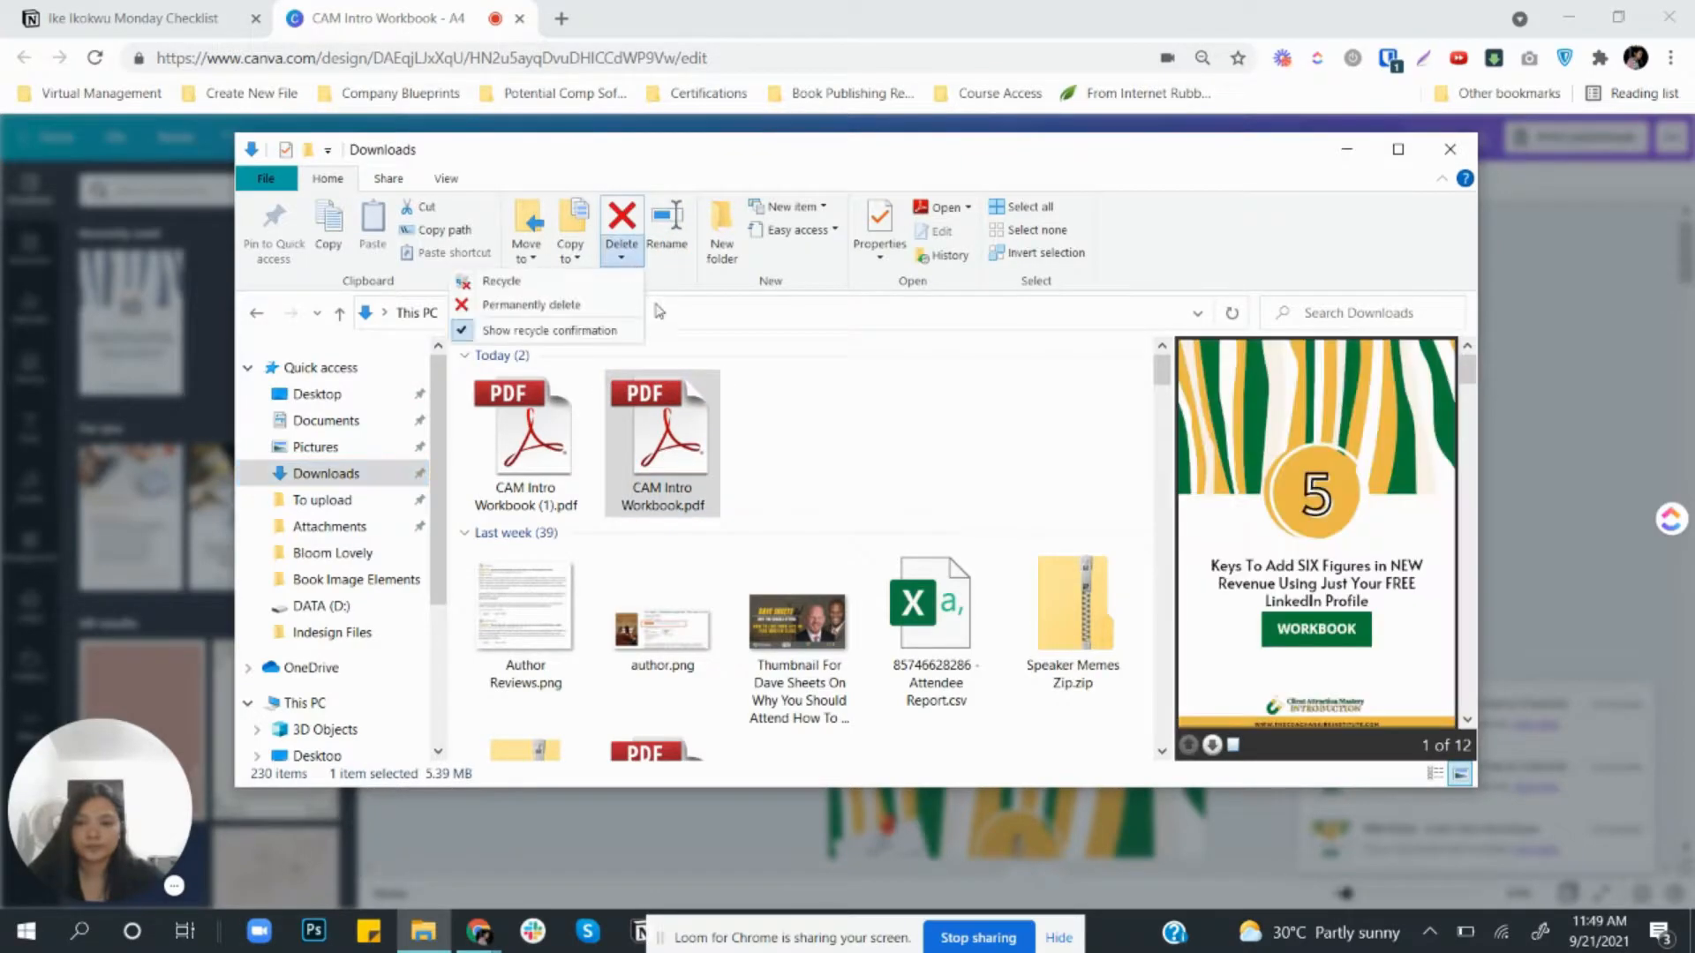
pyautogui.click(530, 304)
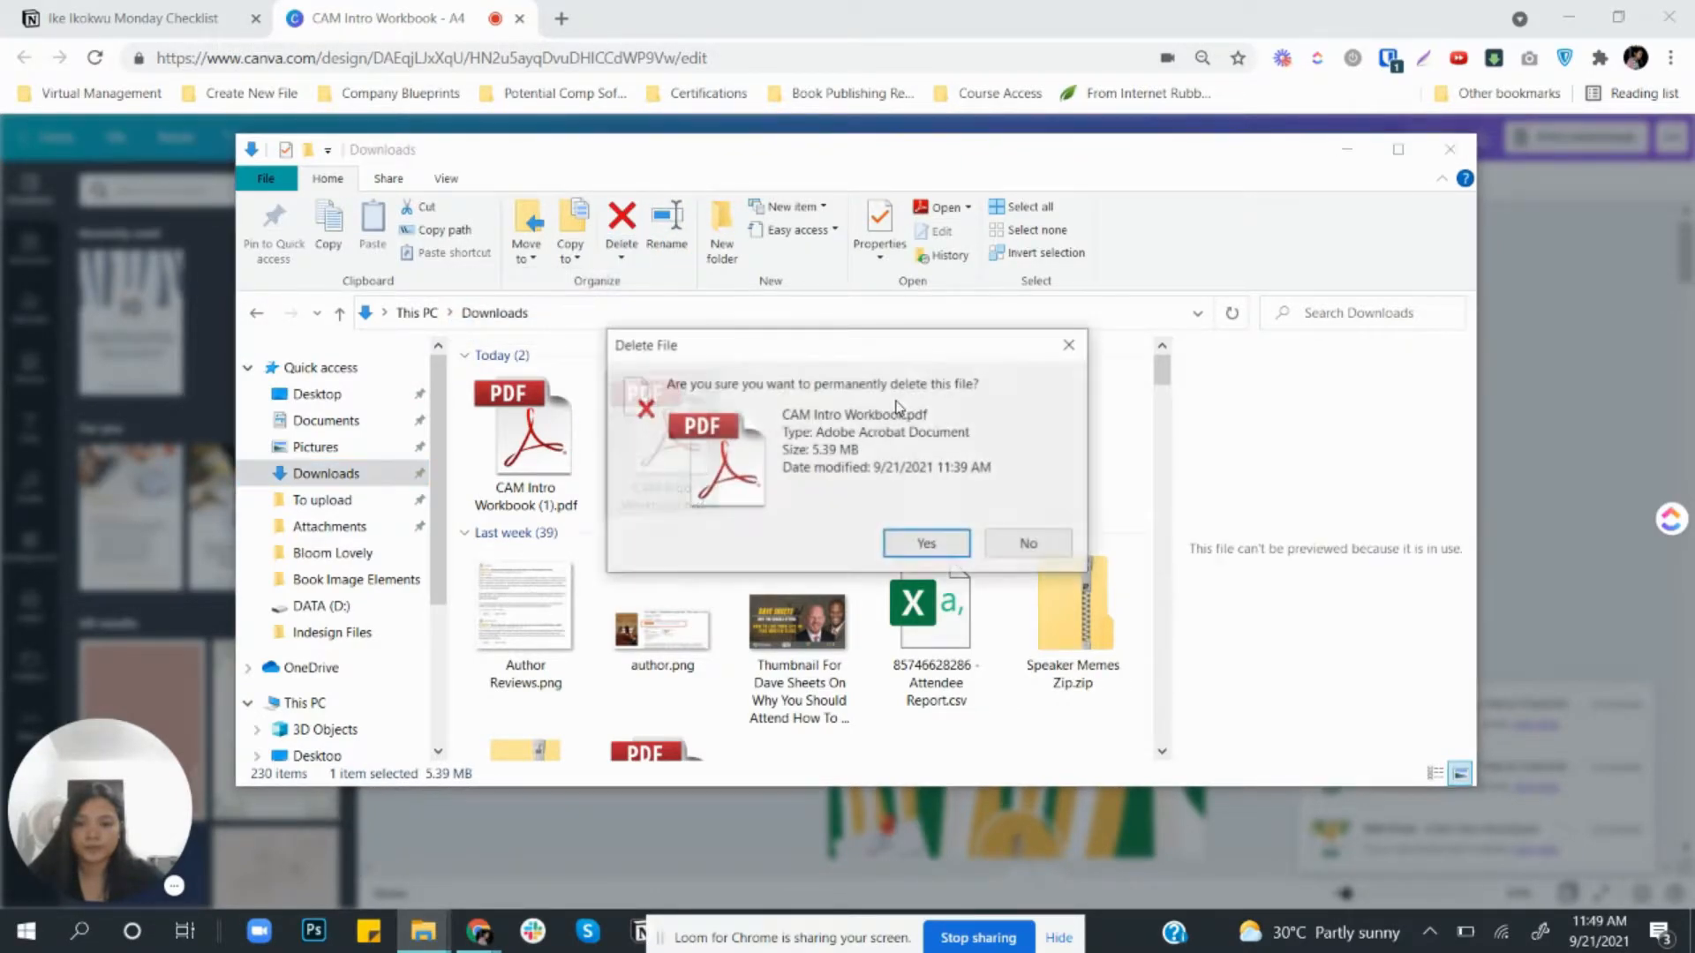
pyautogui.click(924, 542)
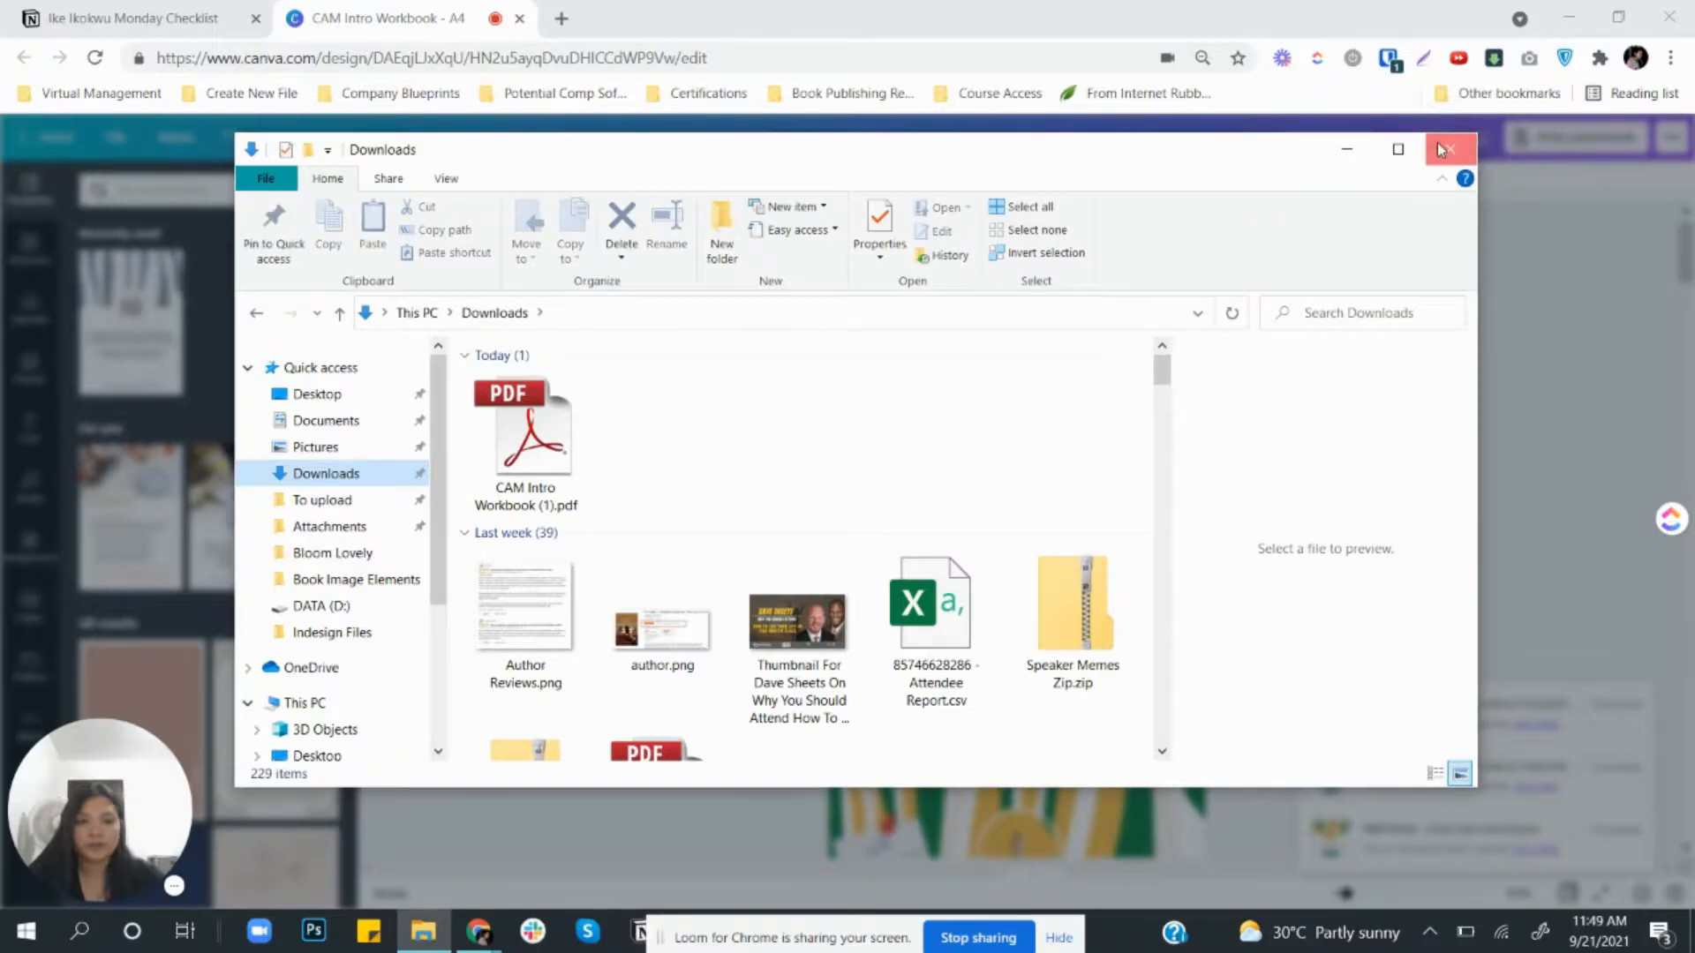
pyautogui.click(1439, 149)
pyautogui.click(1100, 361)
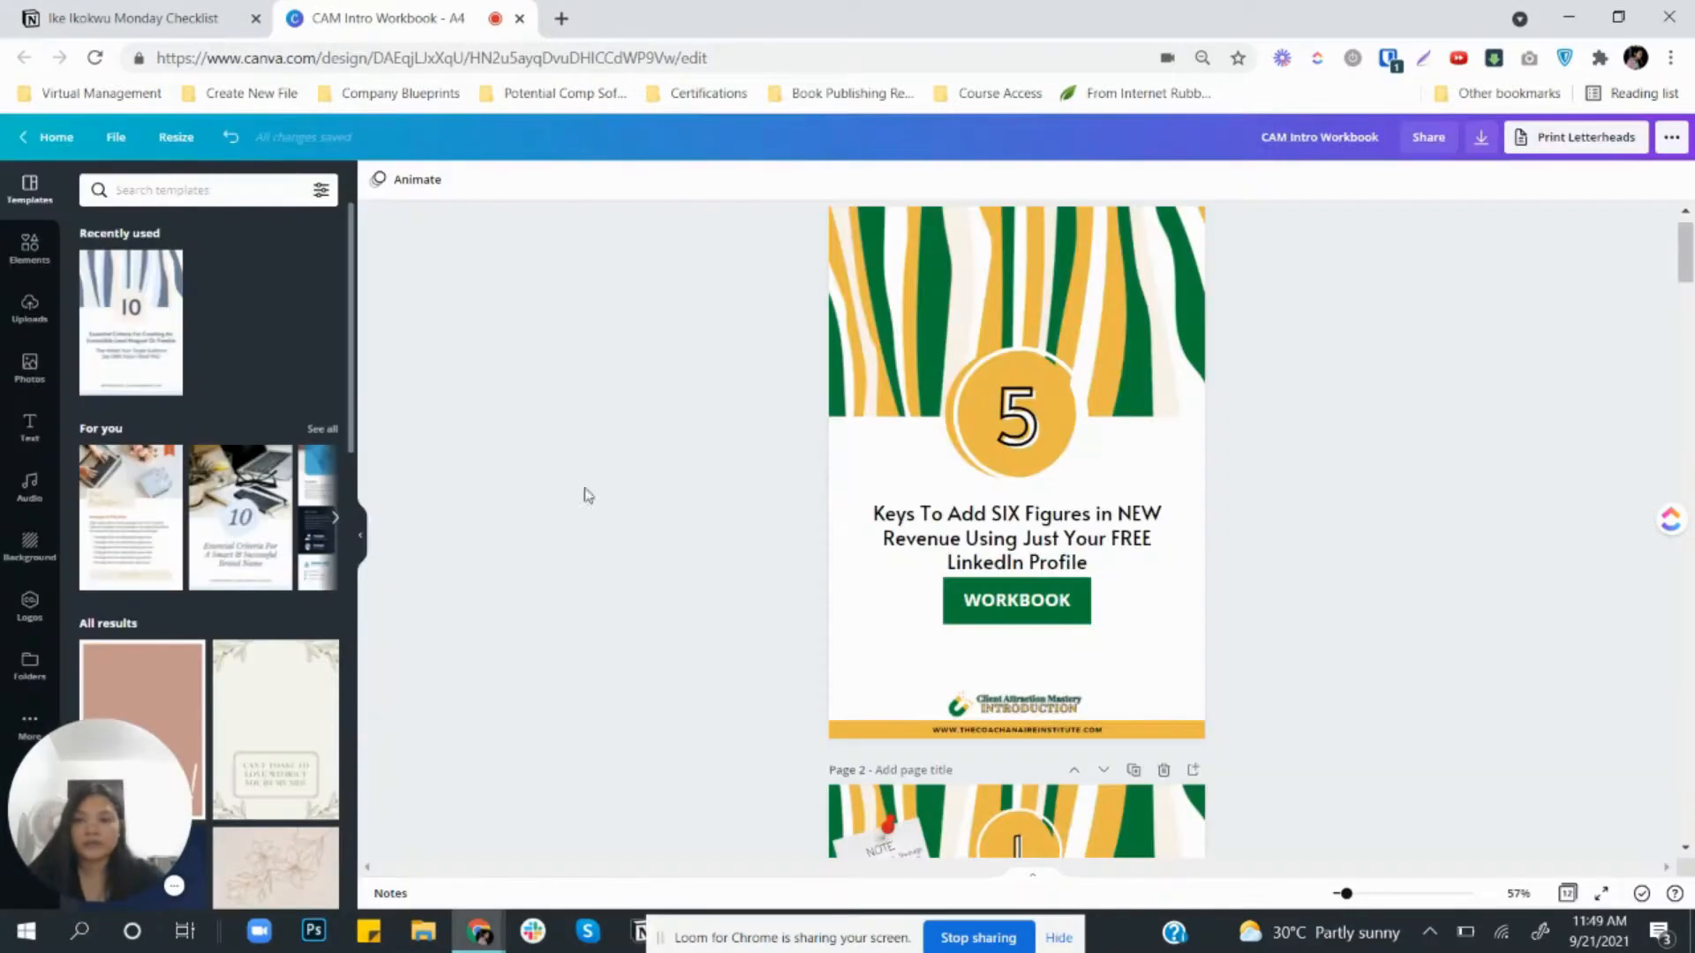
# Step: Switch to Kartra and delete CAM Intro Workbook.pdf from the hosted files of the memberships area
pyautogui.hotkey('alt', 'Tab')
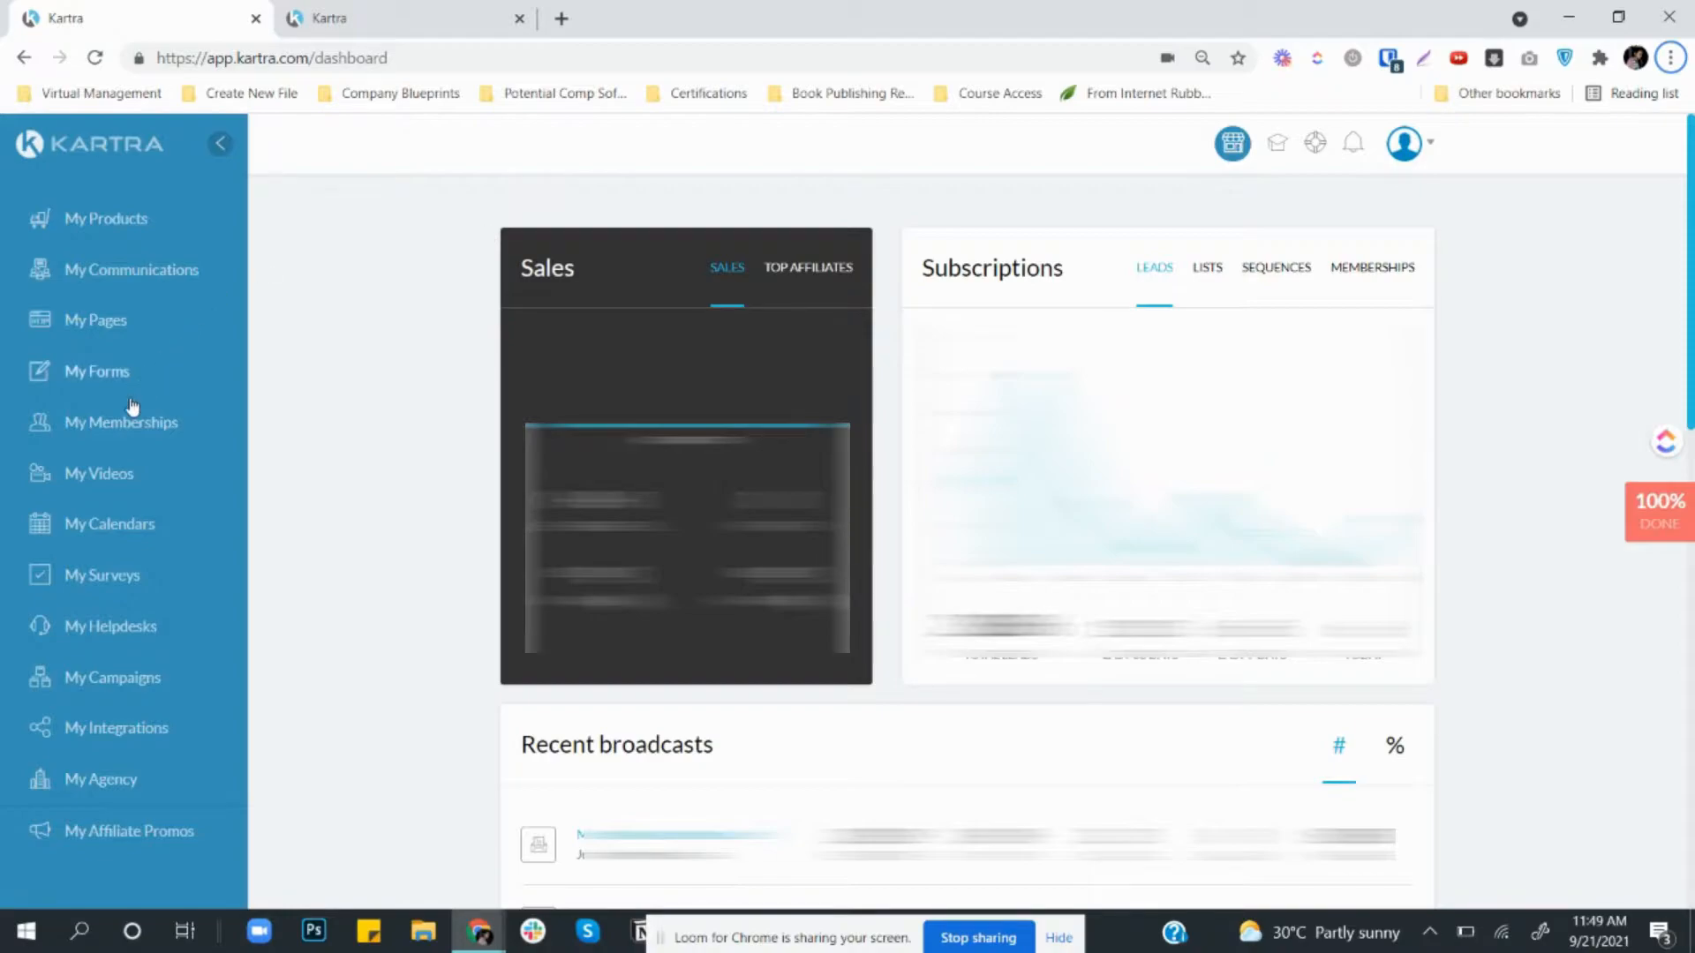
pyautogui.click(146, 427)
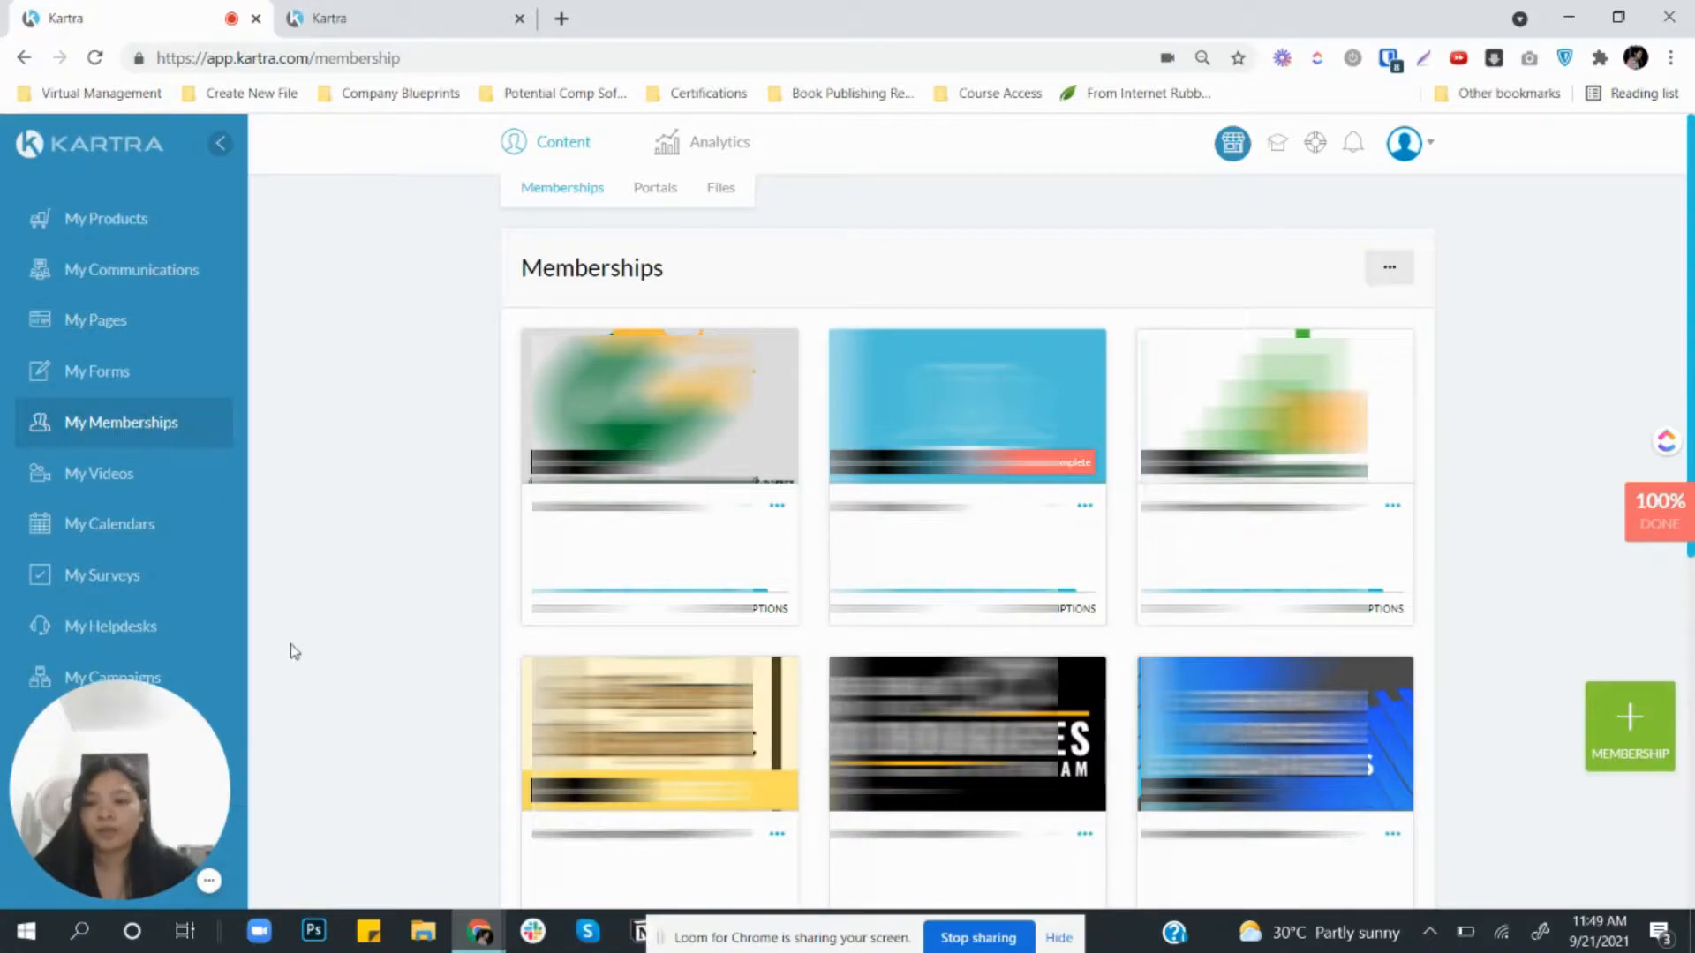
pyautogui.click(720, 189)
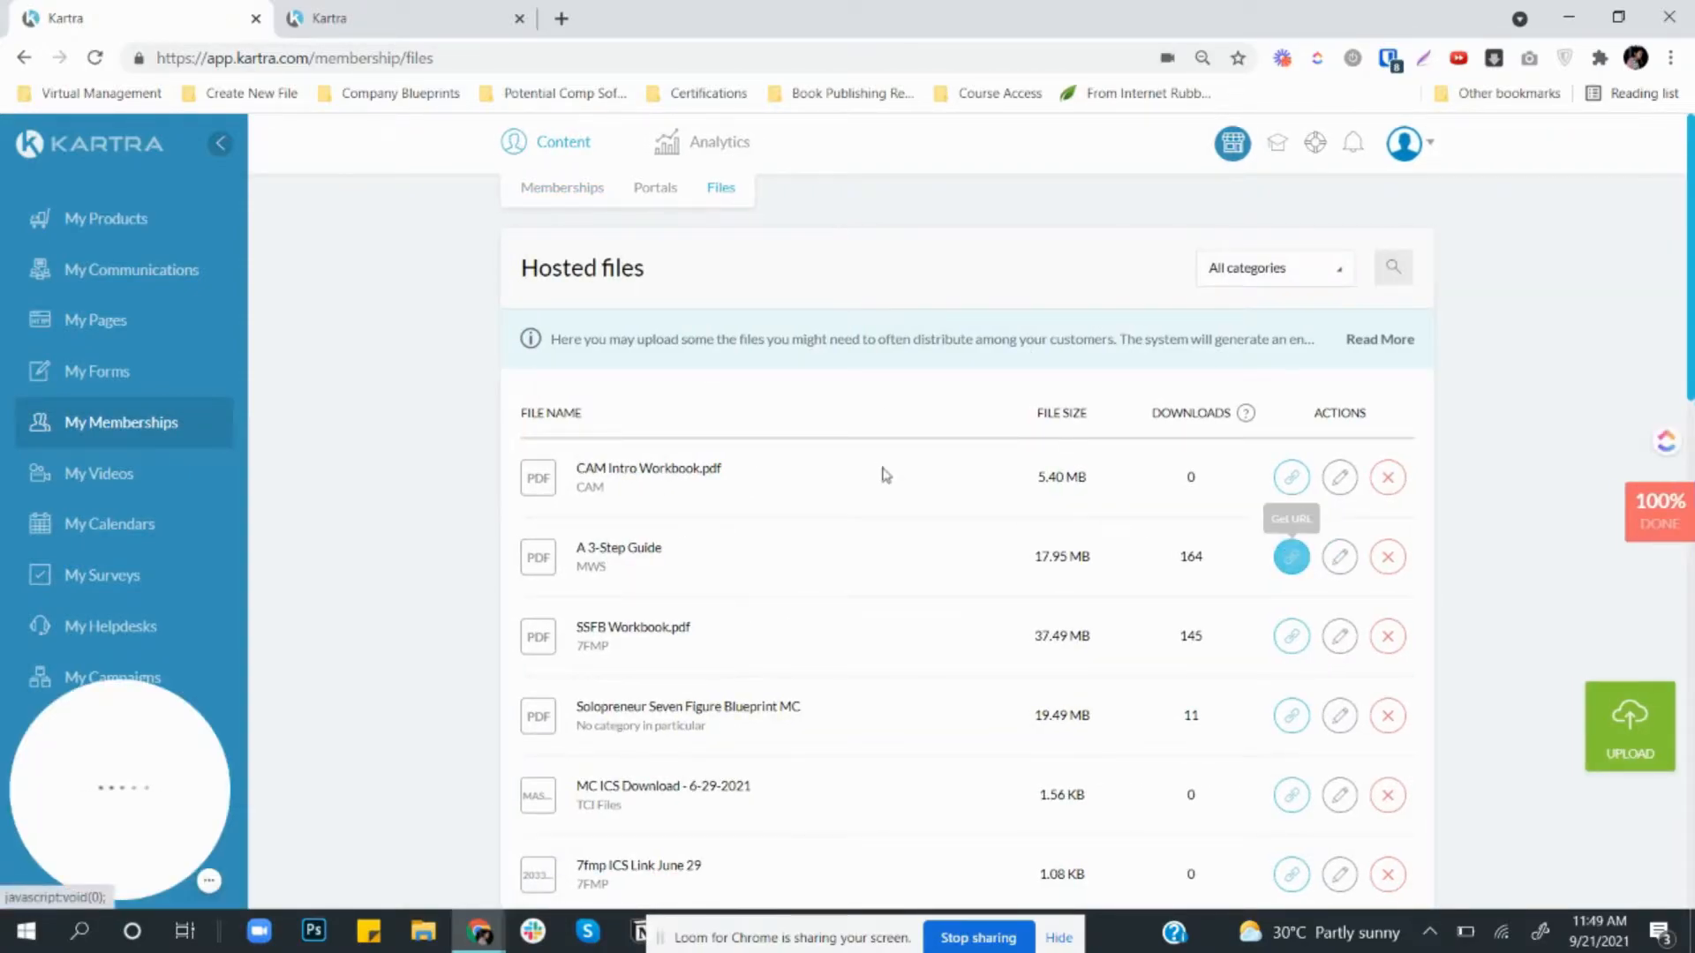
pyautogui.click(1387, 477)
pyautogui.click(1146, 187)
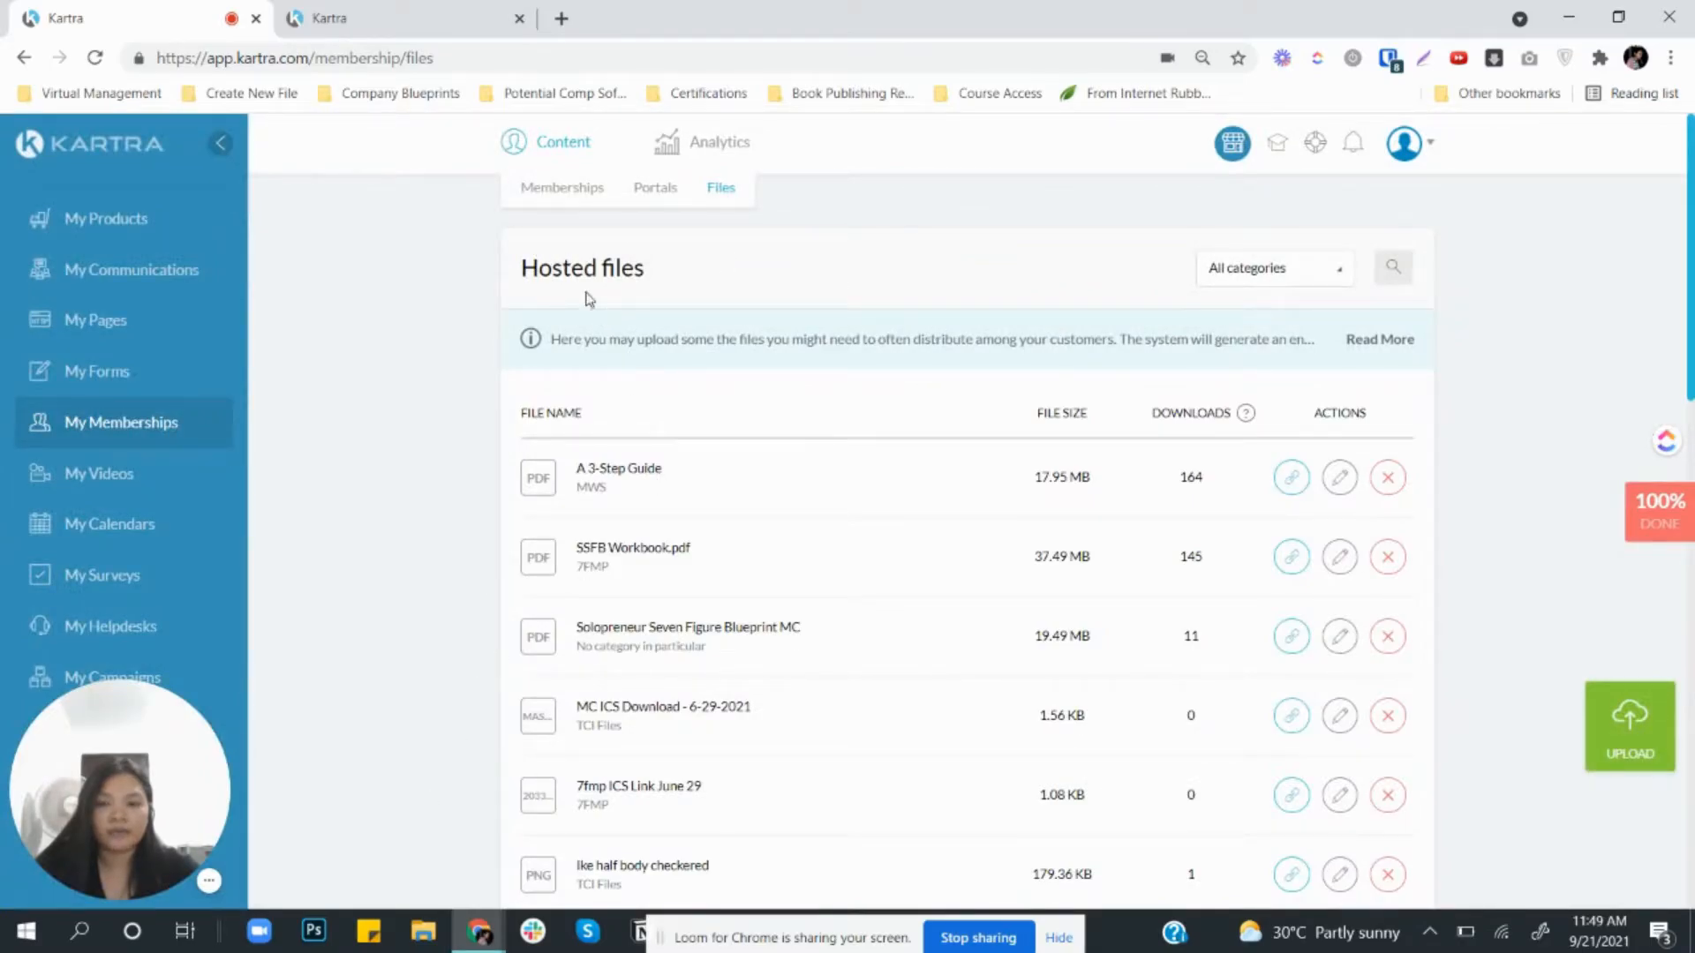
# Step: Start a new hosted file upload and set its category to CAM
pyautogui.click(1631, 738)
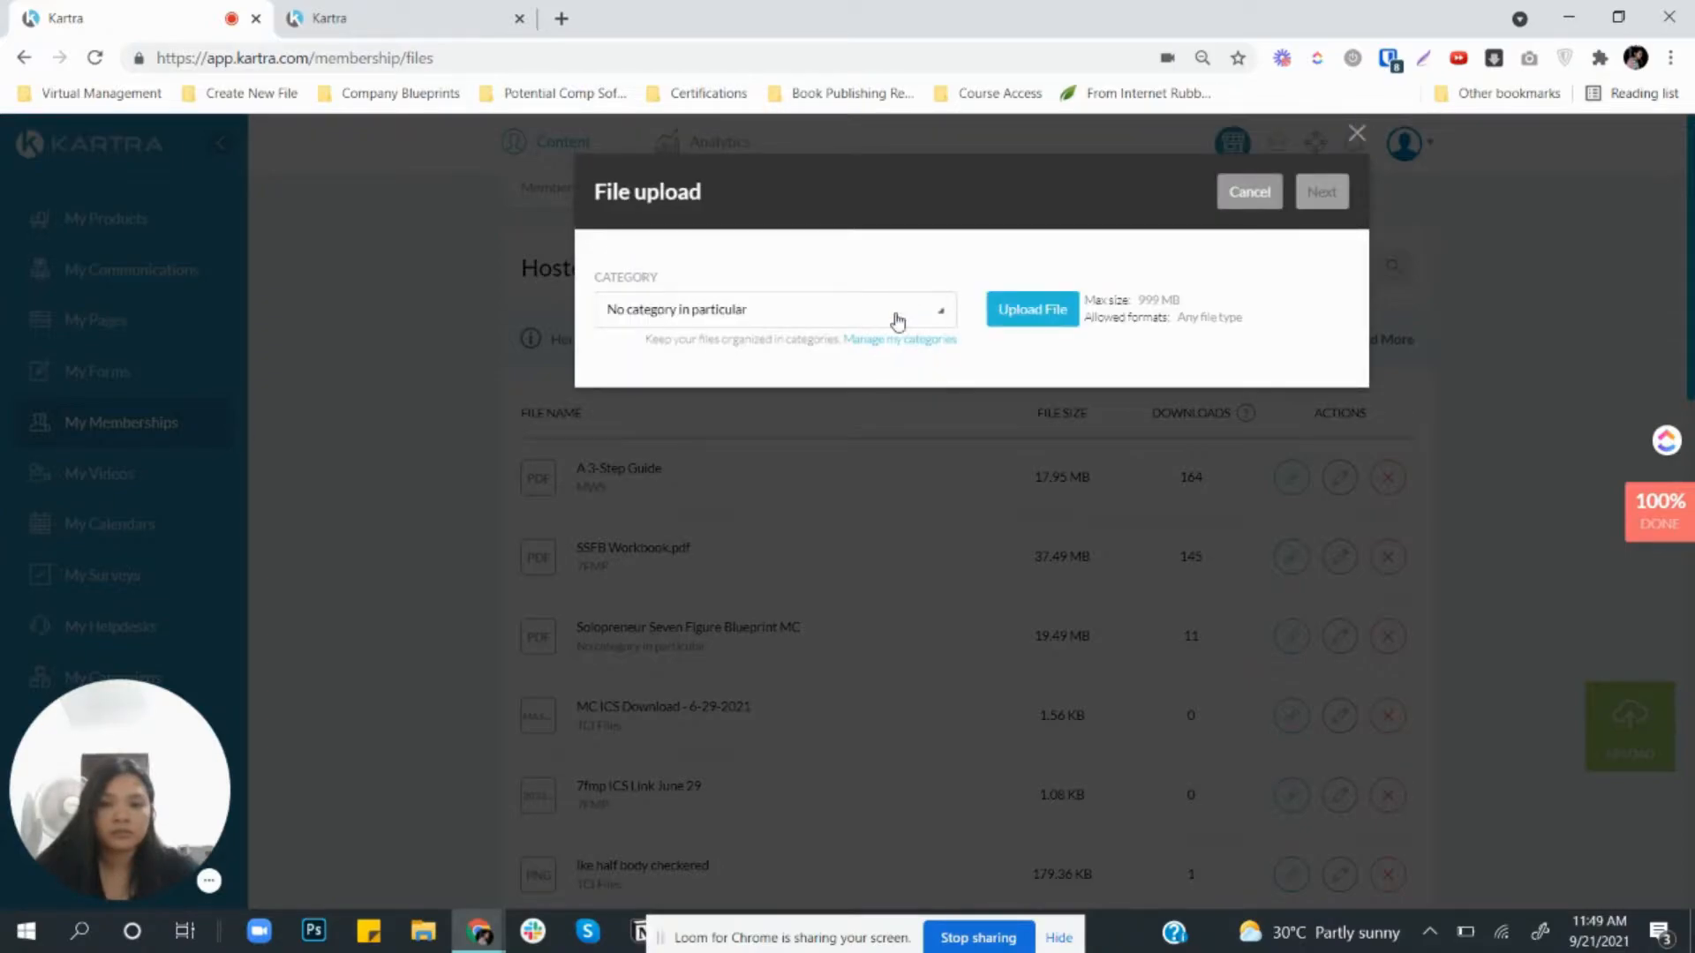
pyautogui.click(893, 321)
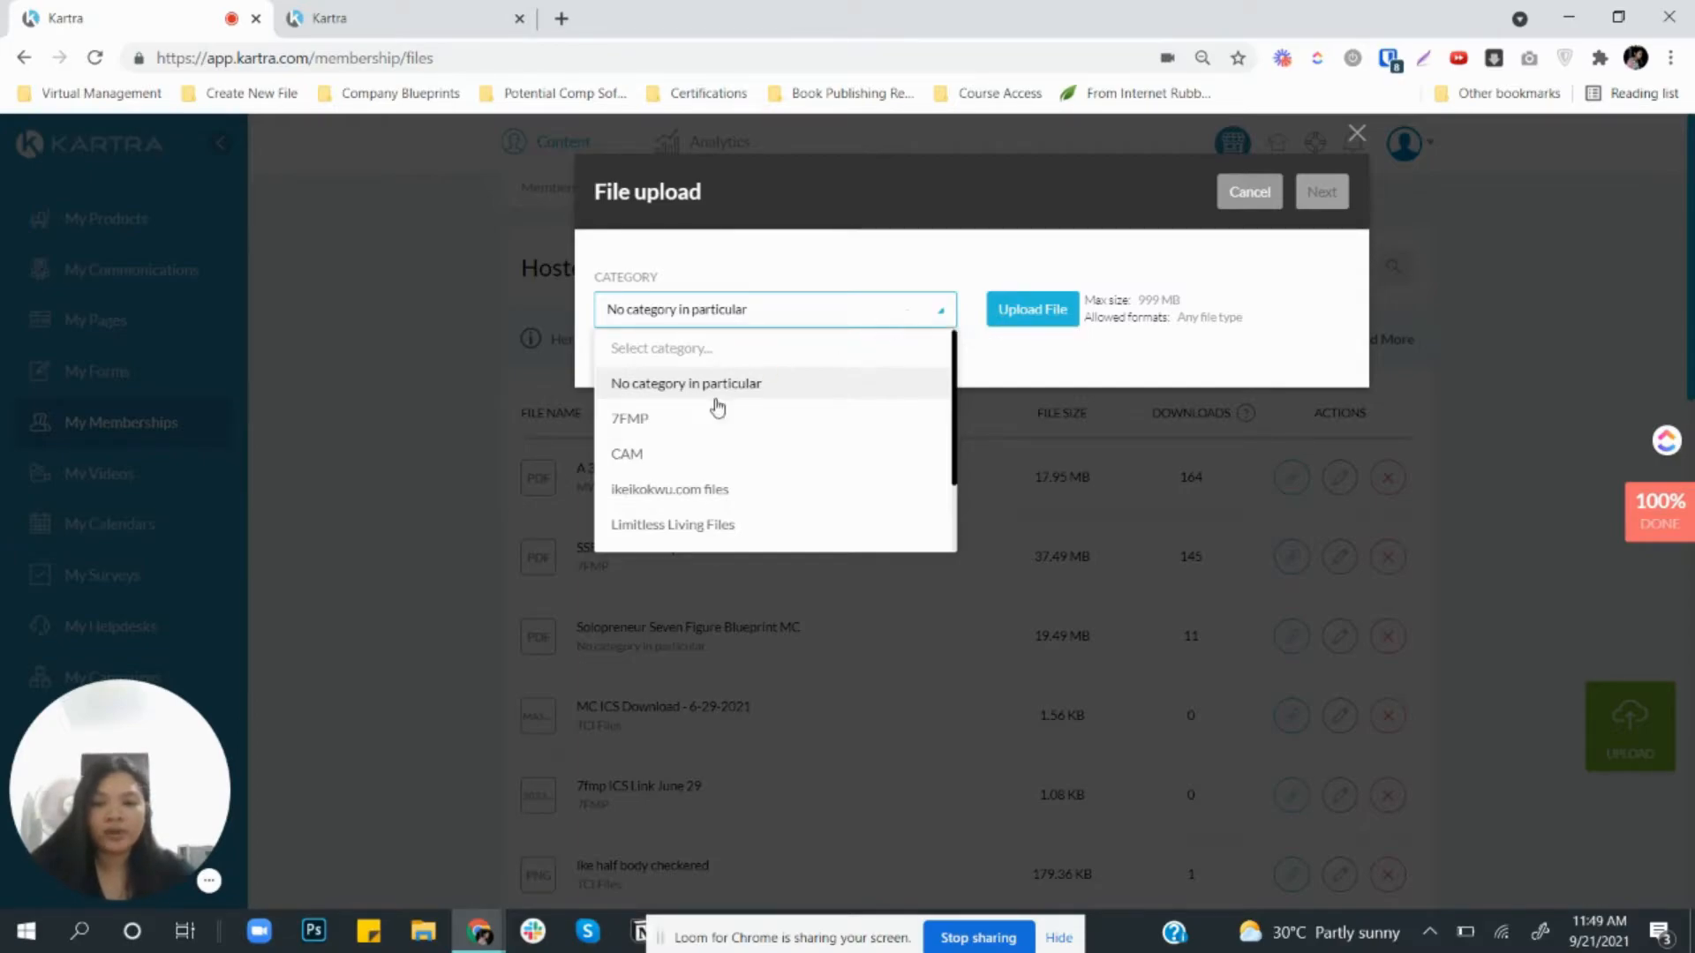
pyautogui.click(633, 457)
pyautogui.click(1015, 323)
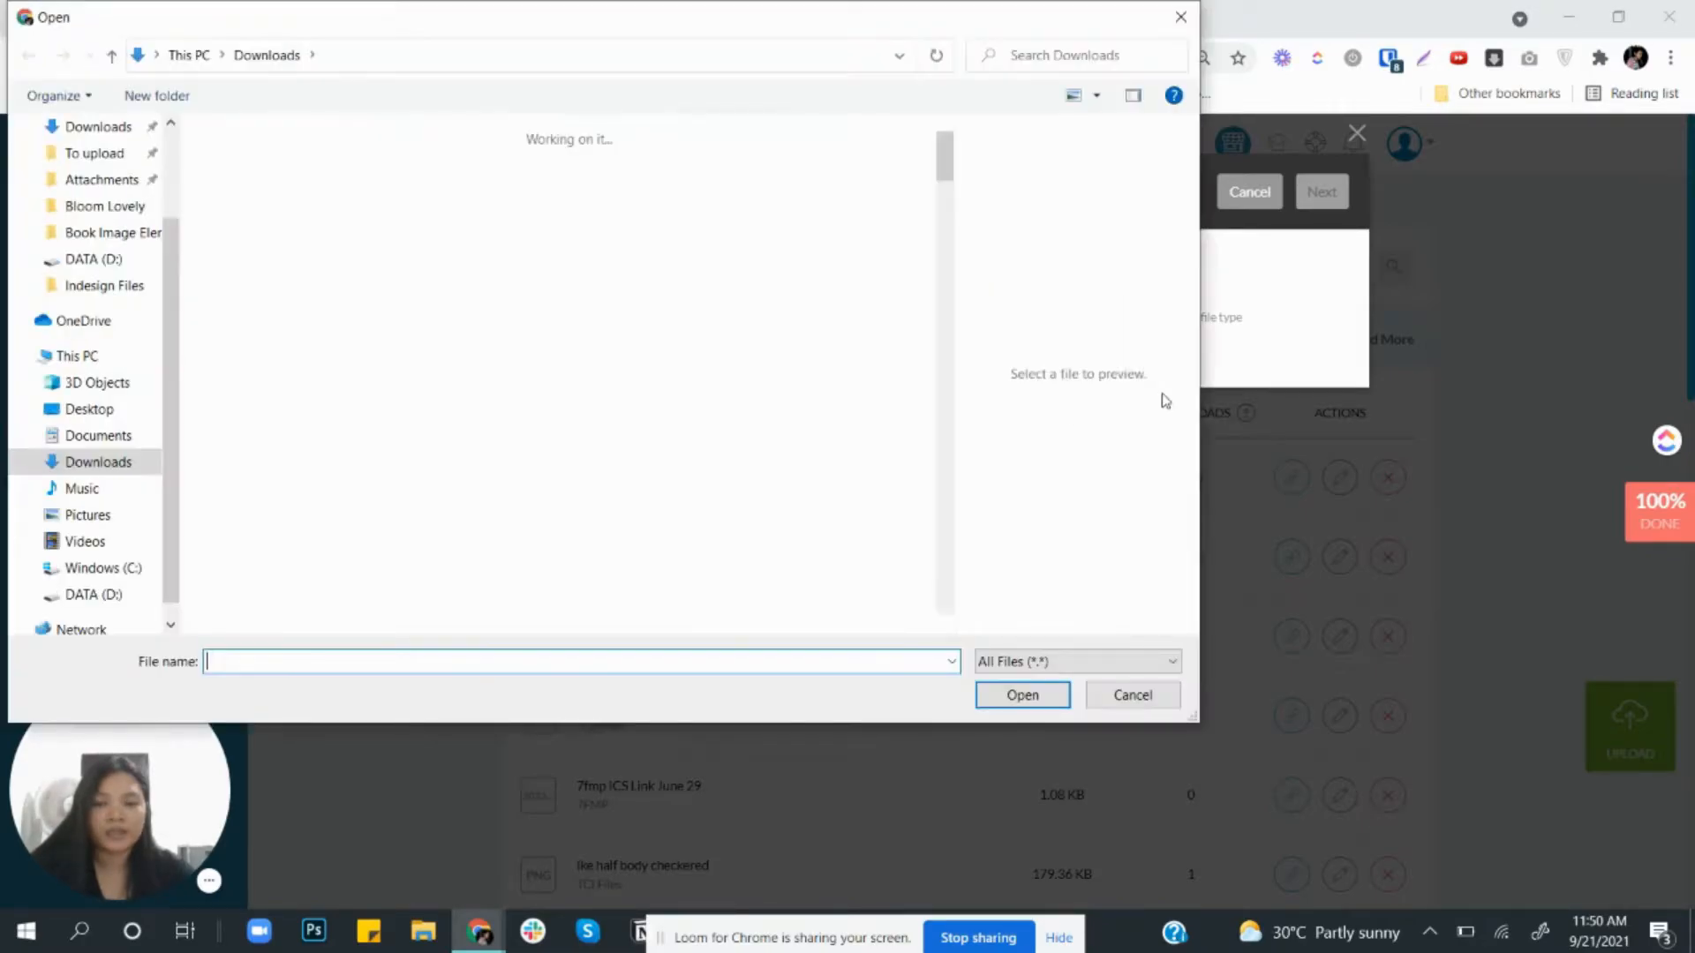
pyautogui.click(1134, 697)
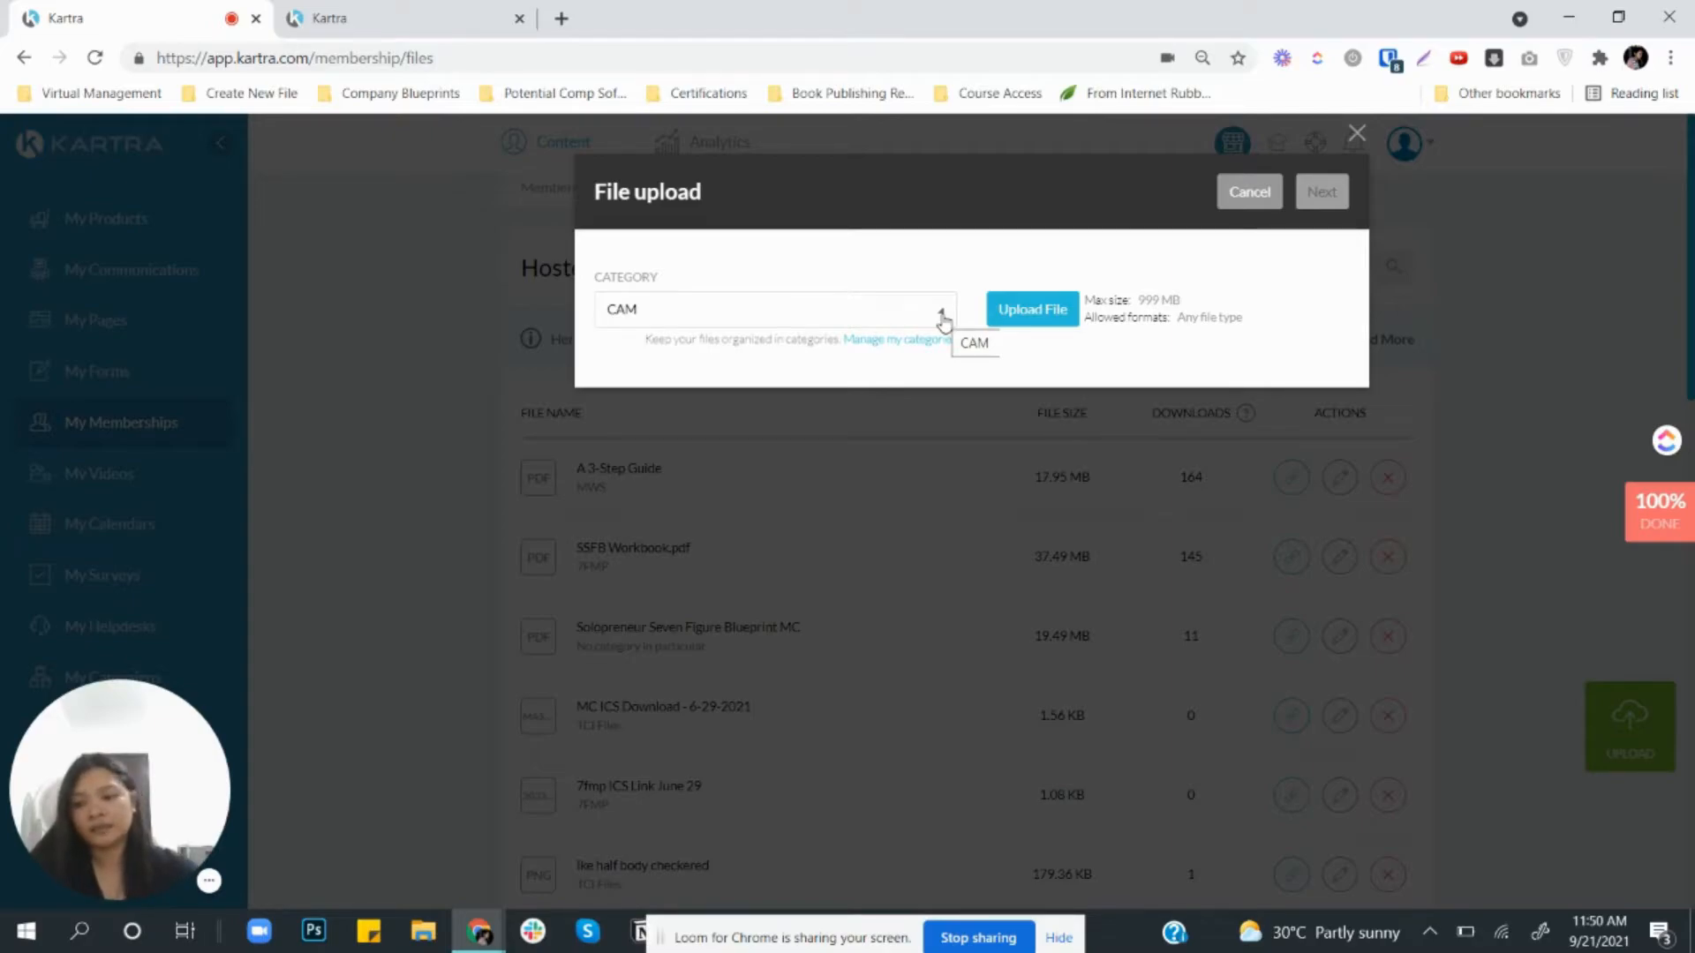
pyautogui.click(940, 321)
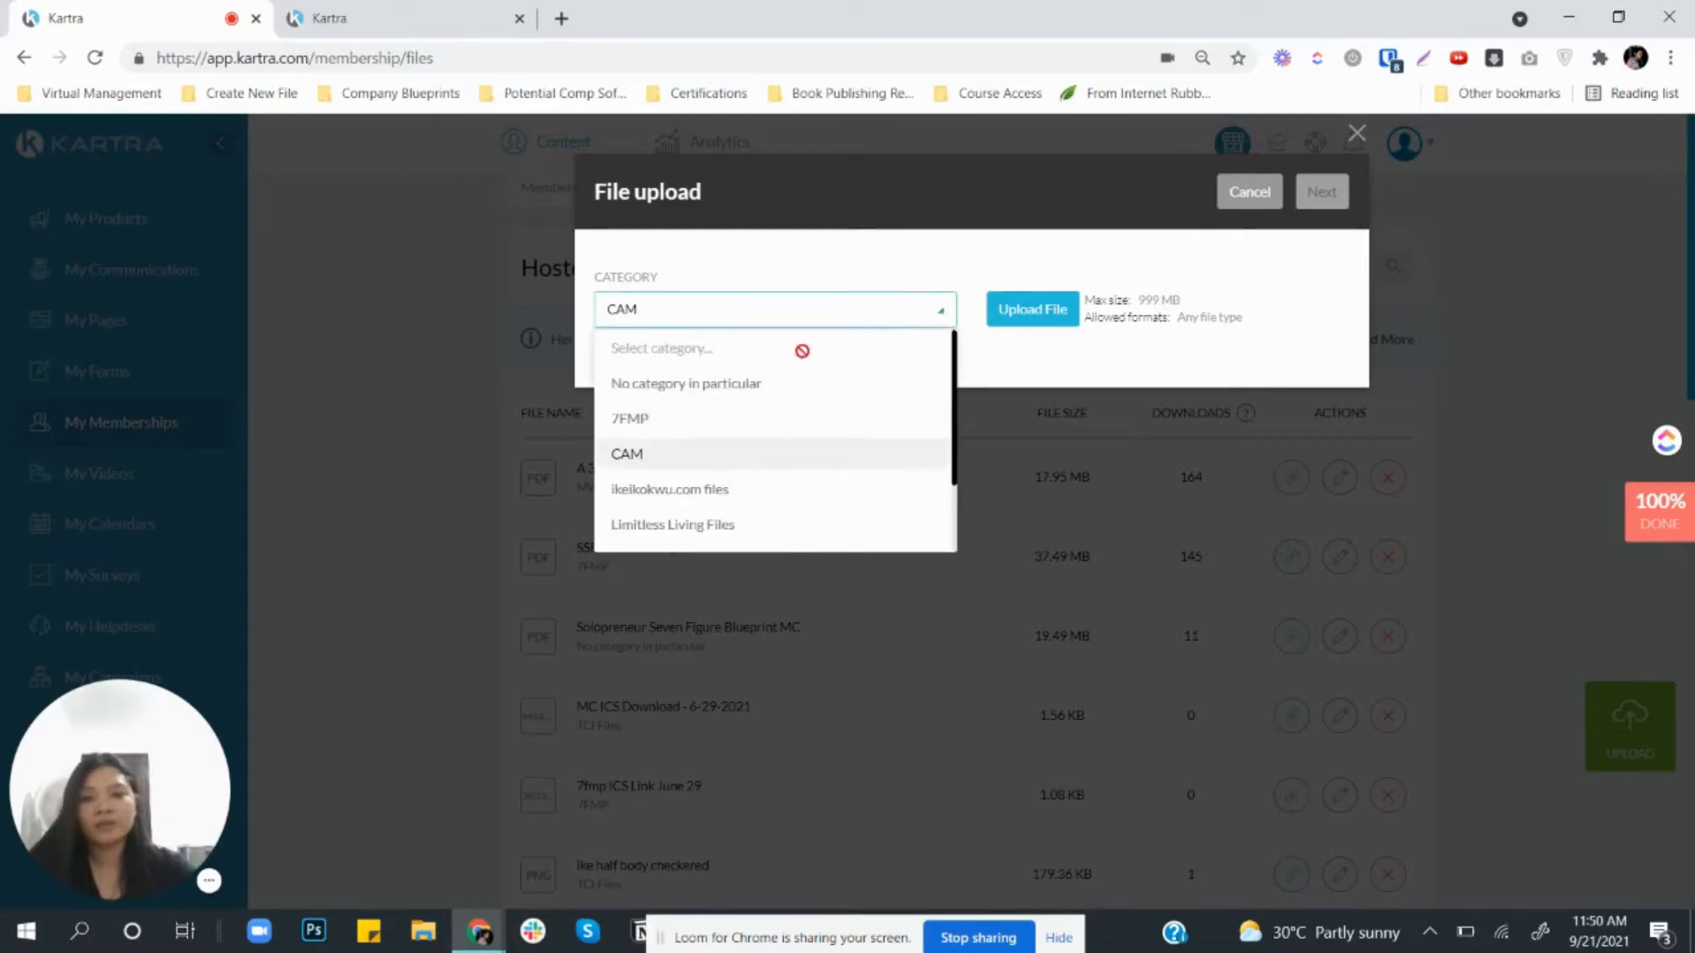
pyautogui.click(1032, 360)
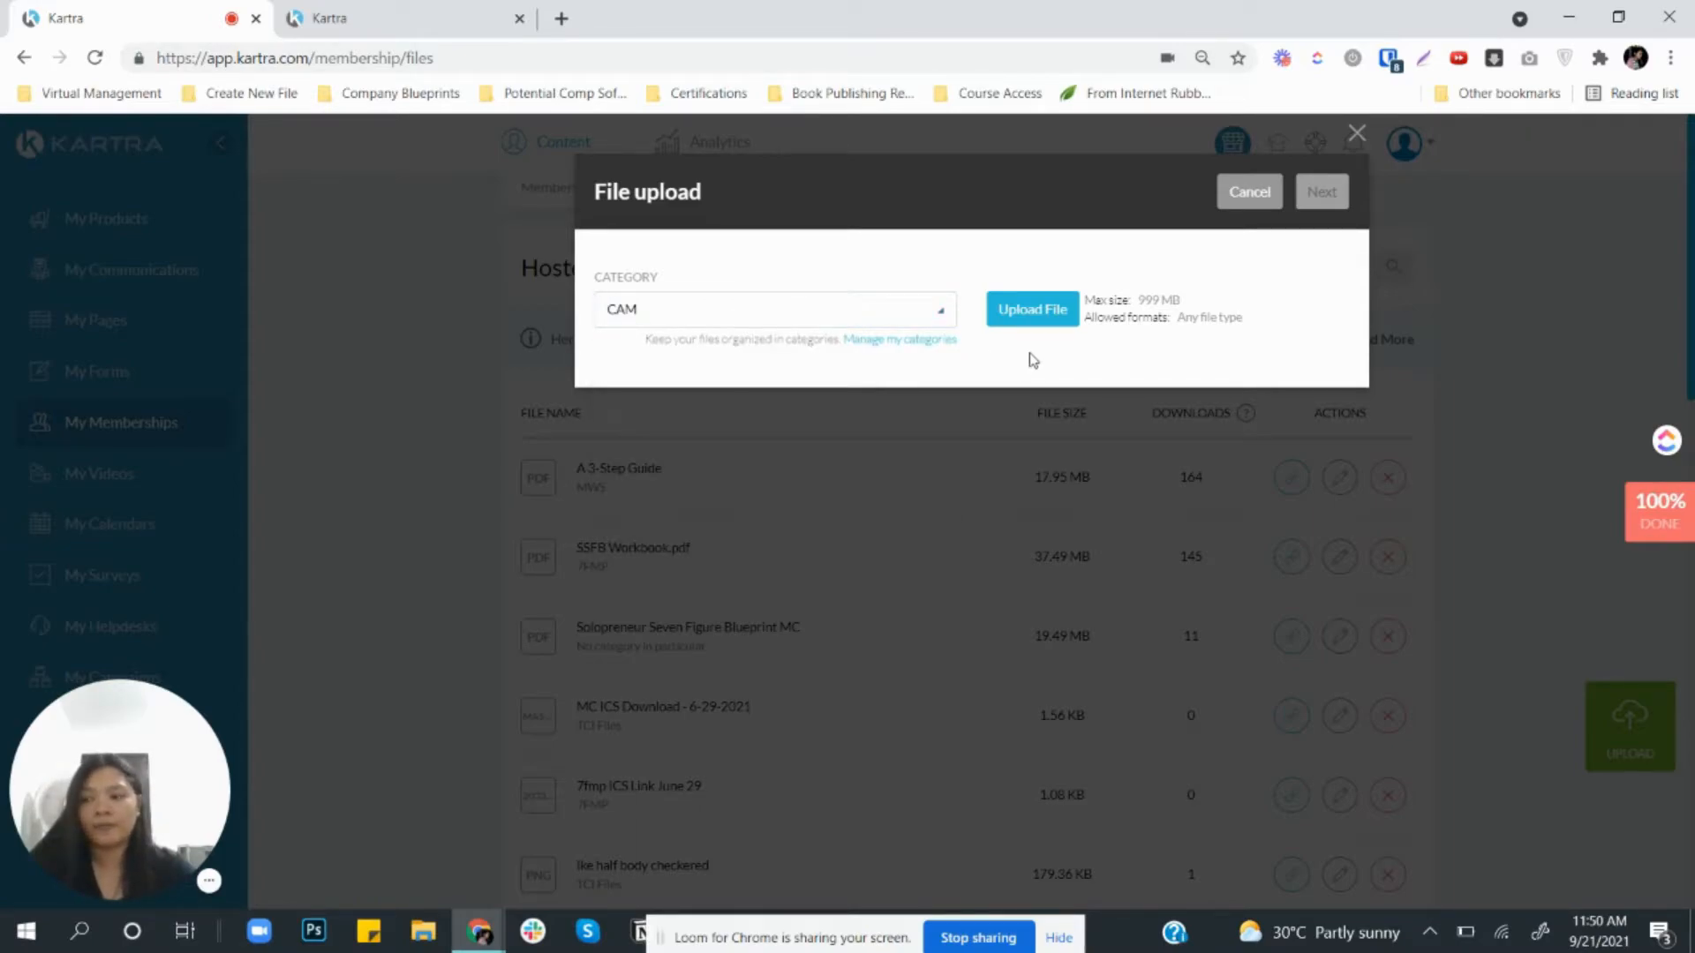
pyautogui.click(1059, 395)
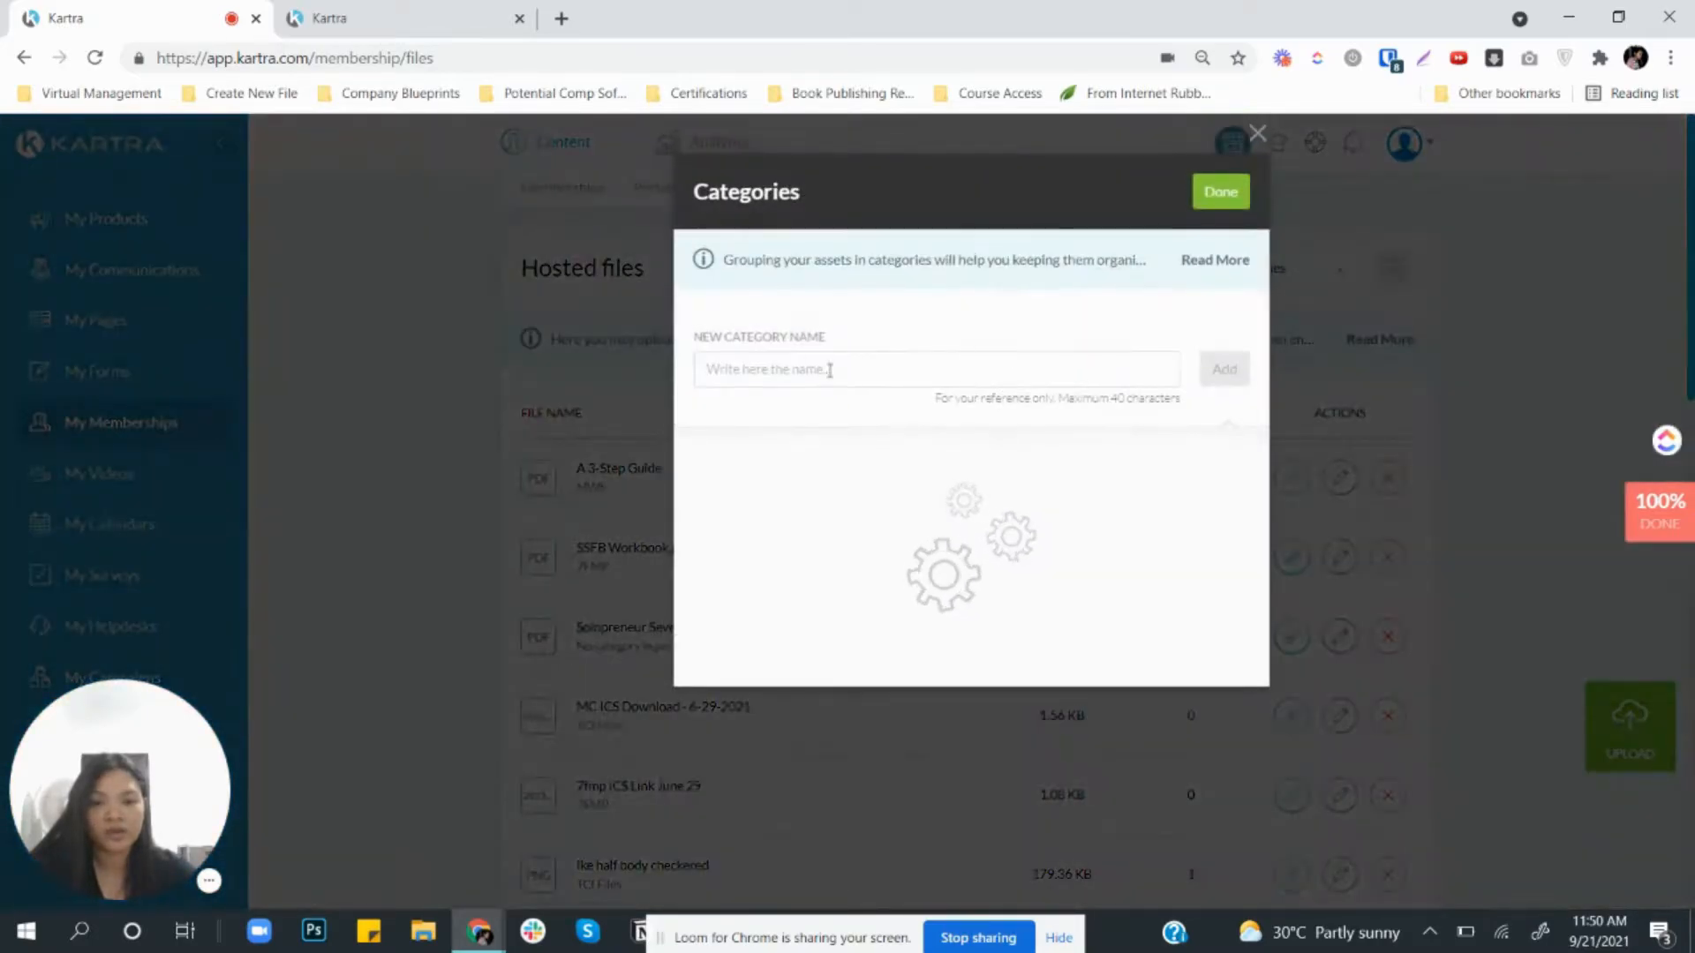
pyautogui.click(778, 371)
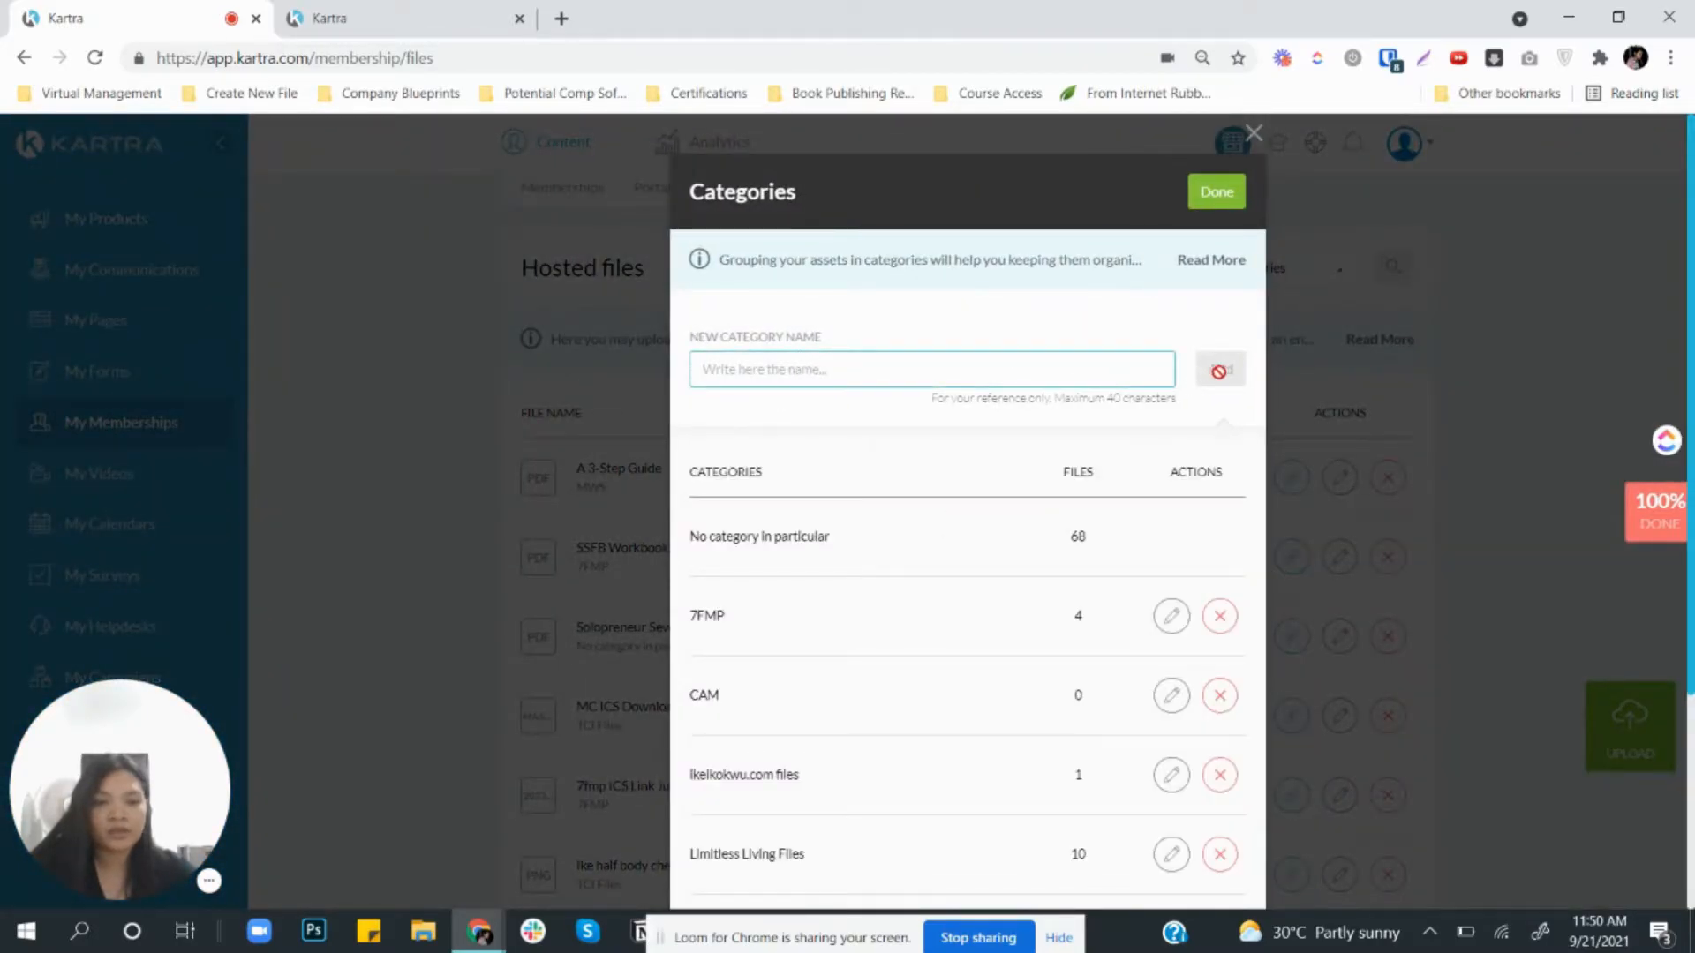
pyautogui.click(1253, 135)
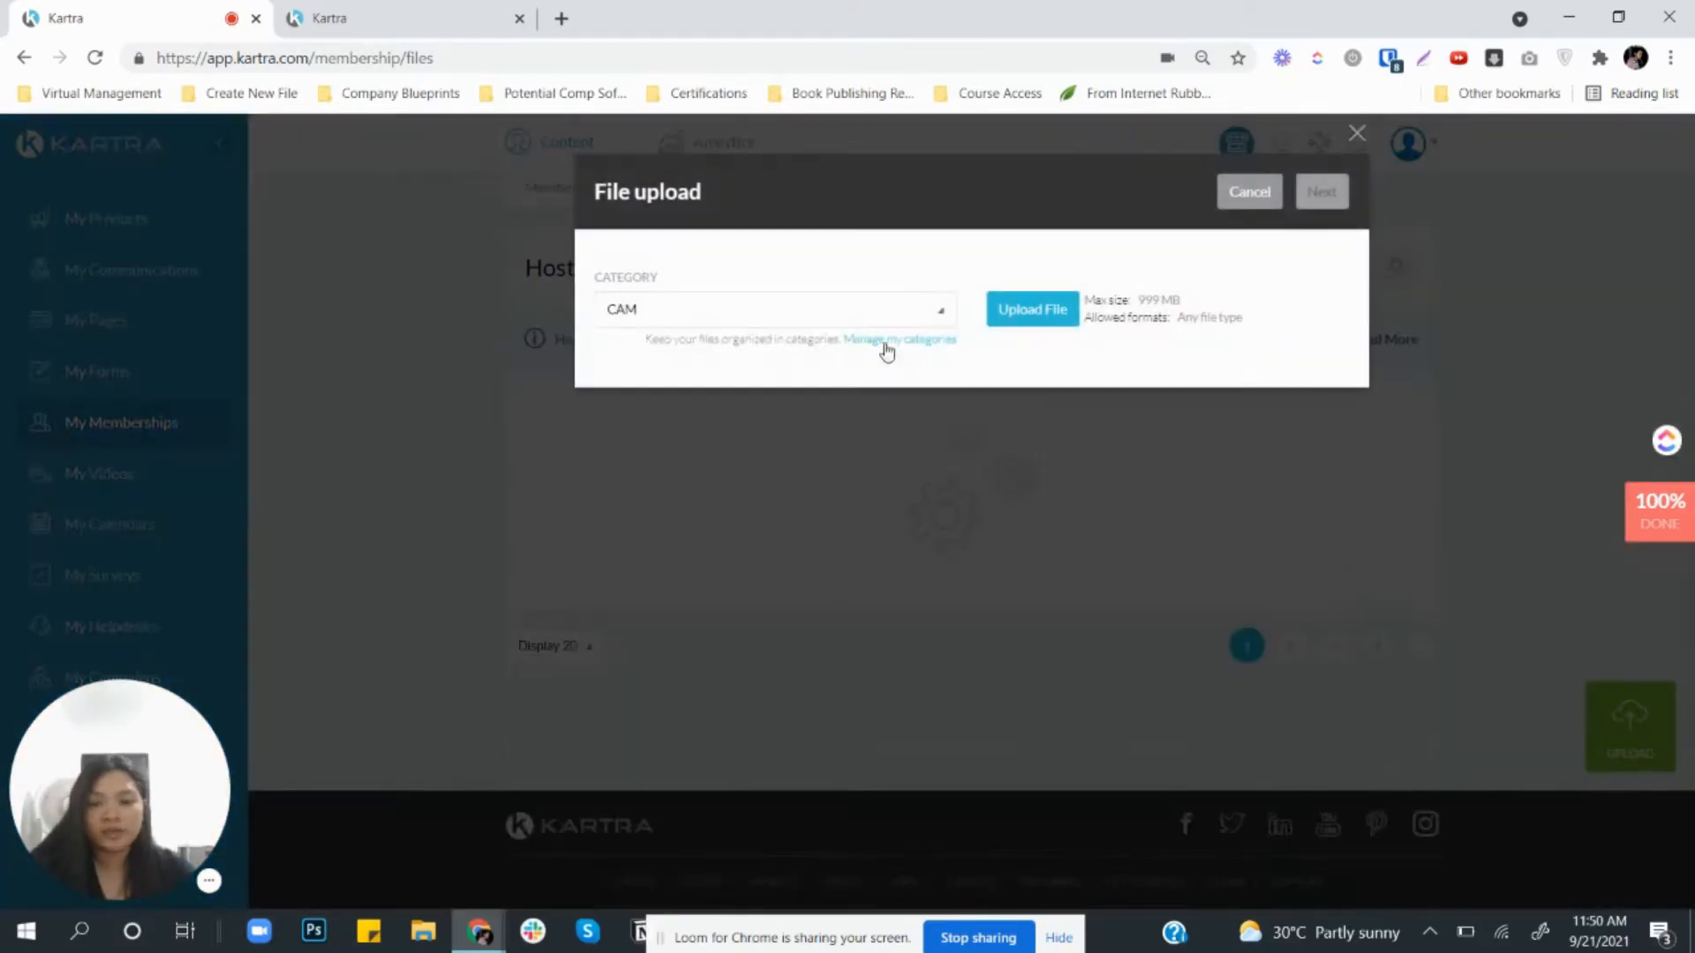
# Step: Choose the CAM category and, while browsing for the upload file, rename CAM Intro Workbook (1).pdf to CAM Intro Workbook.pdf
pyautogui.click(744, 314)
pyautogui.click(629, 454)
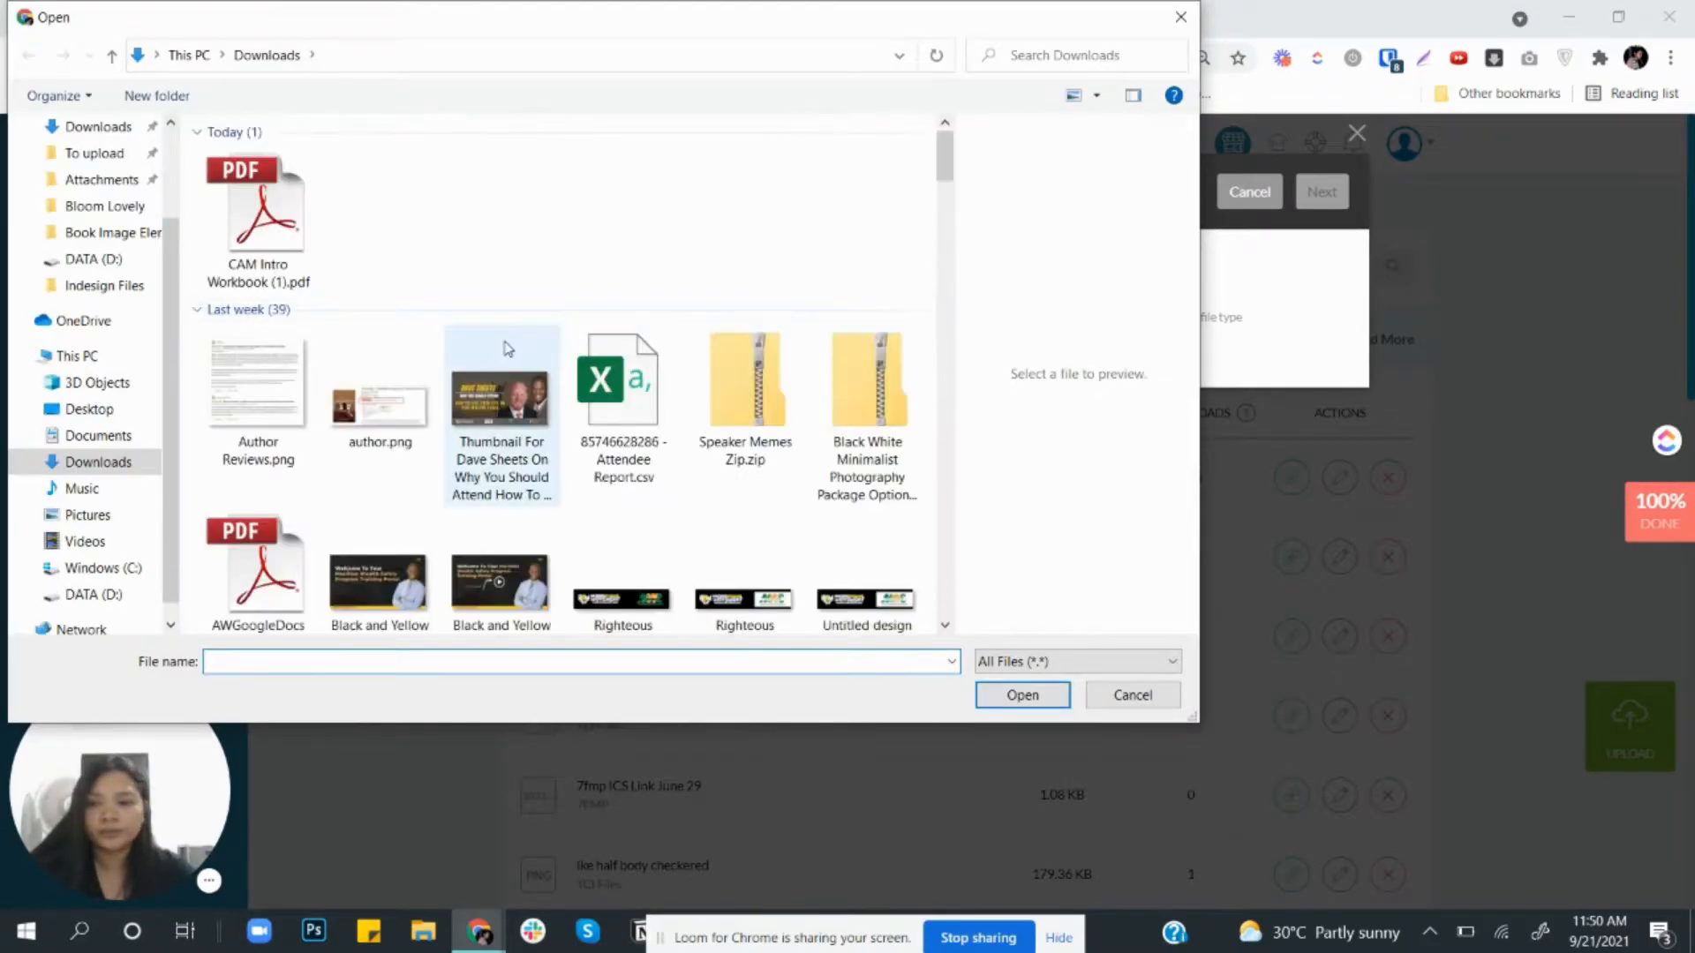
pyautogui.click(305, 240)
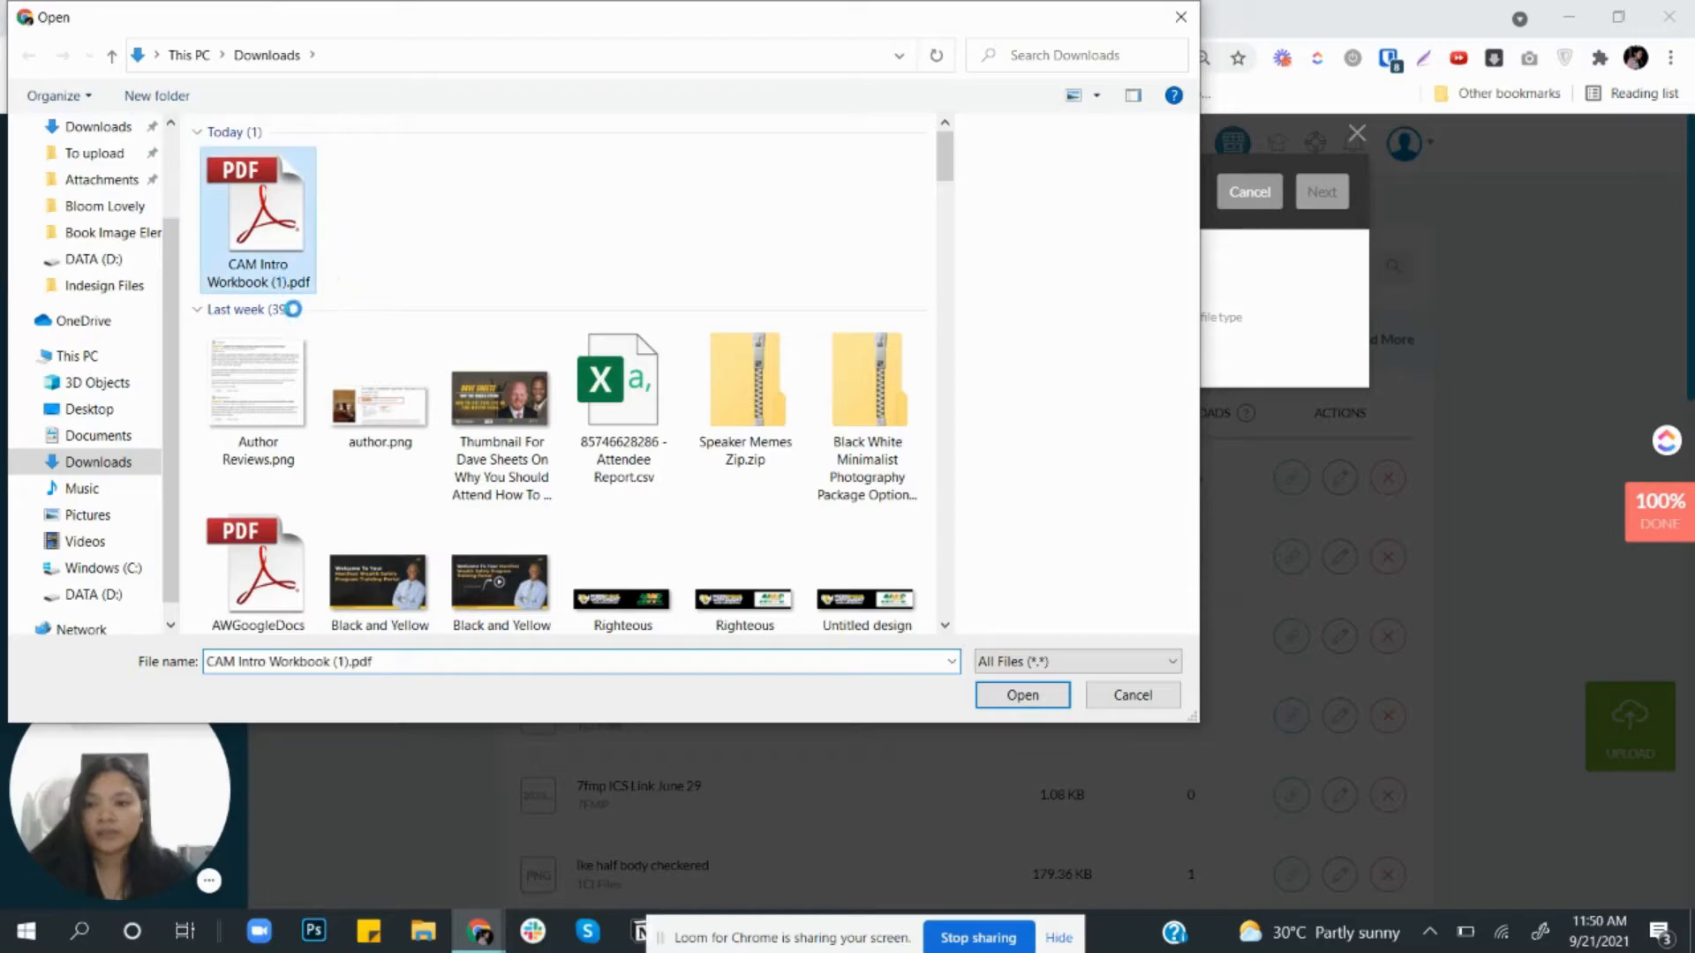
pyautogui.rightClick(294, 310)
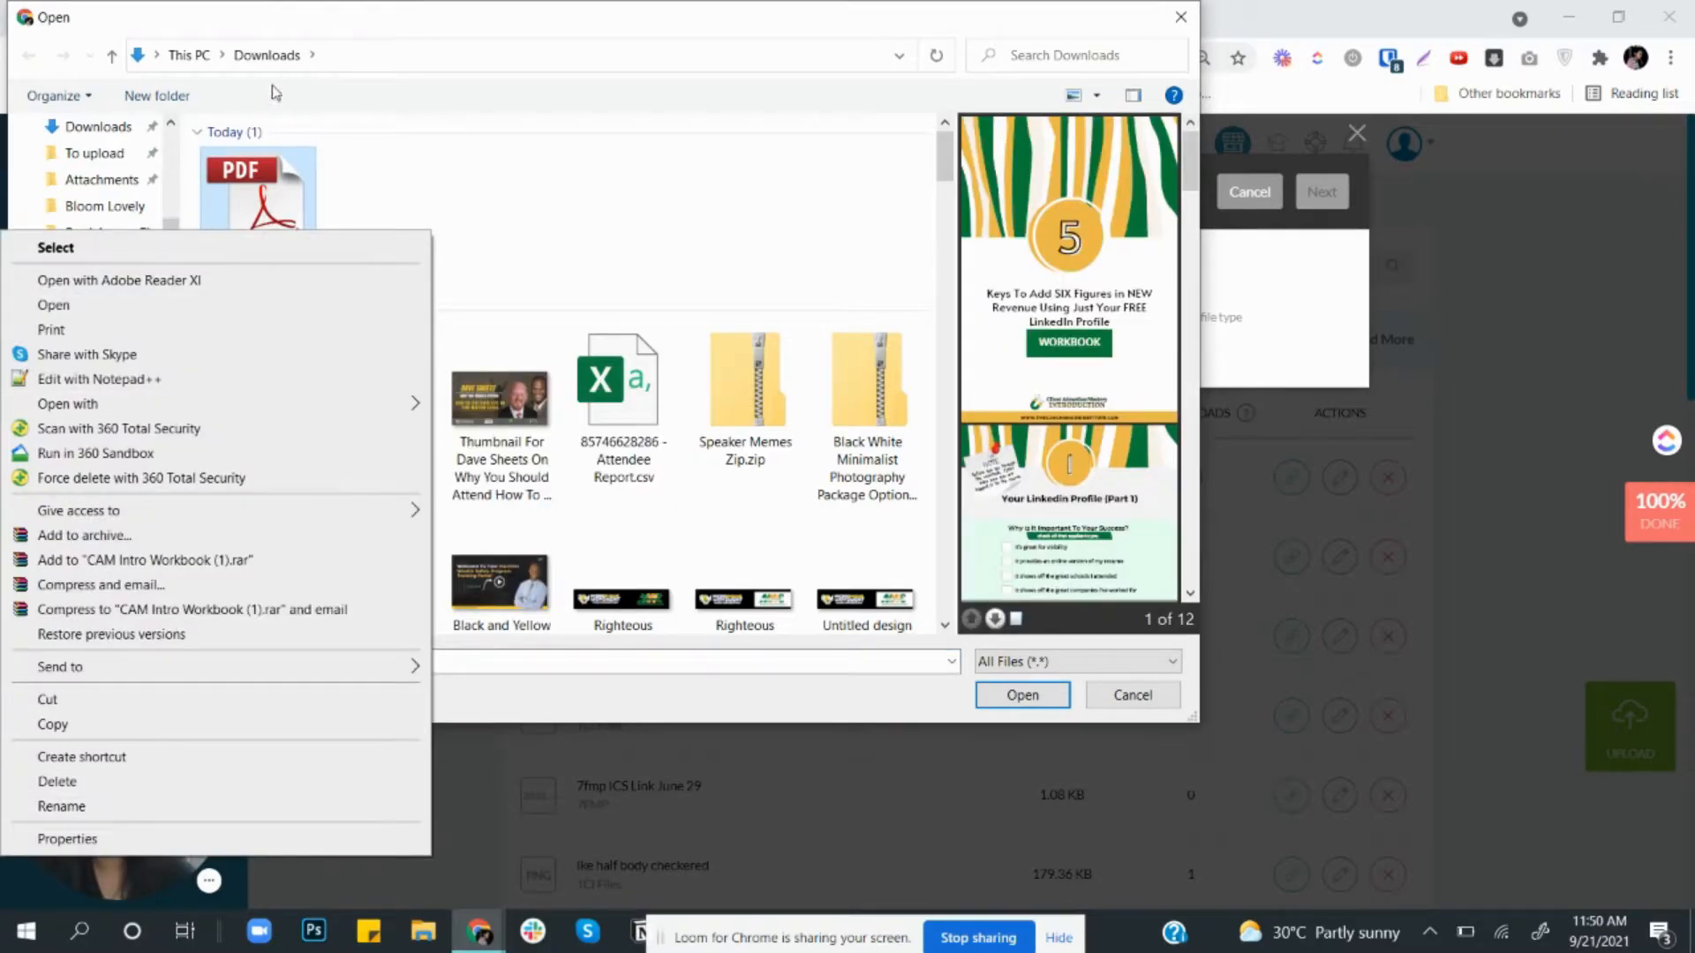
pyautogui.click(435, 190)
pyautogui.rightClick(298, 272)
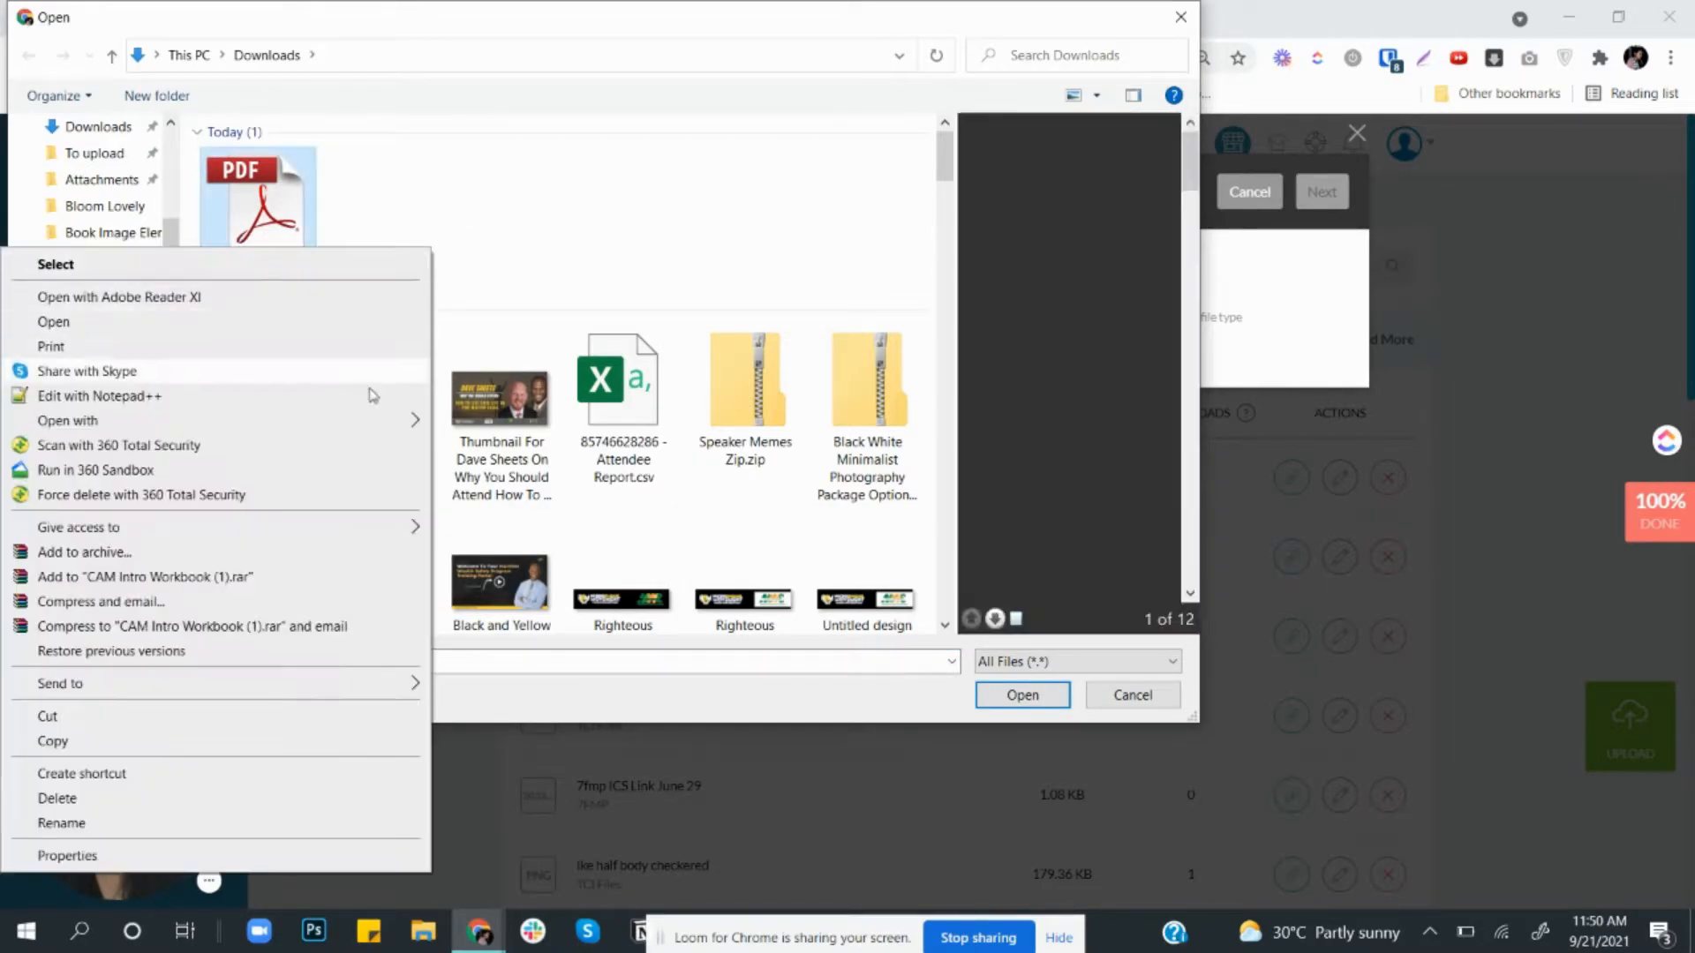
pyautogui.click(61, 823)
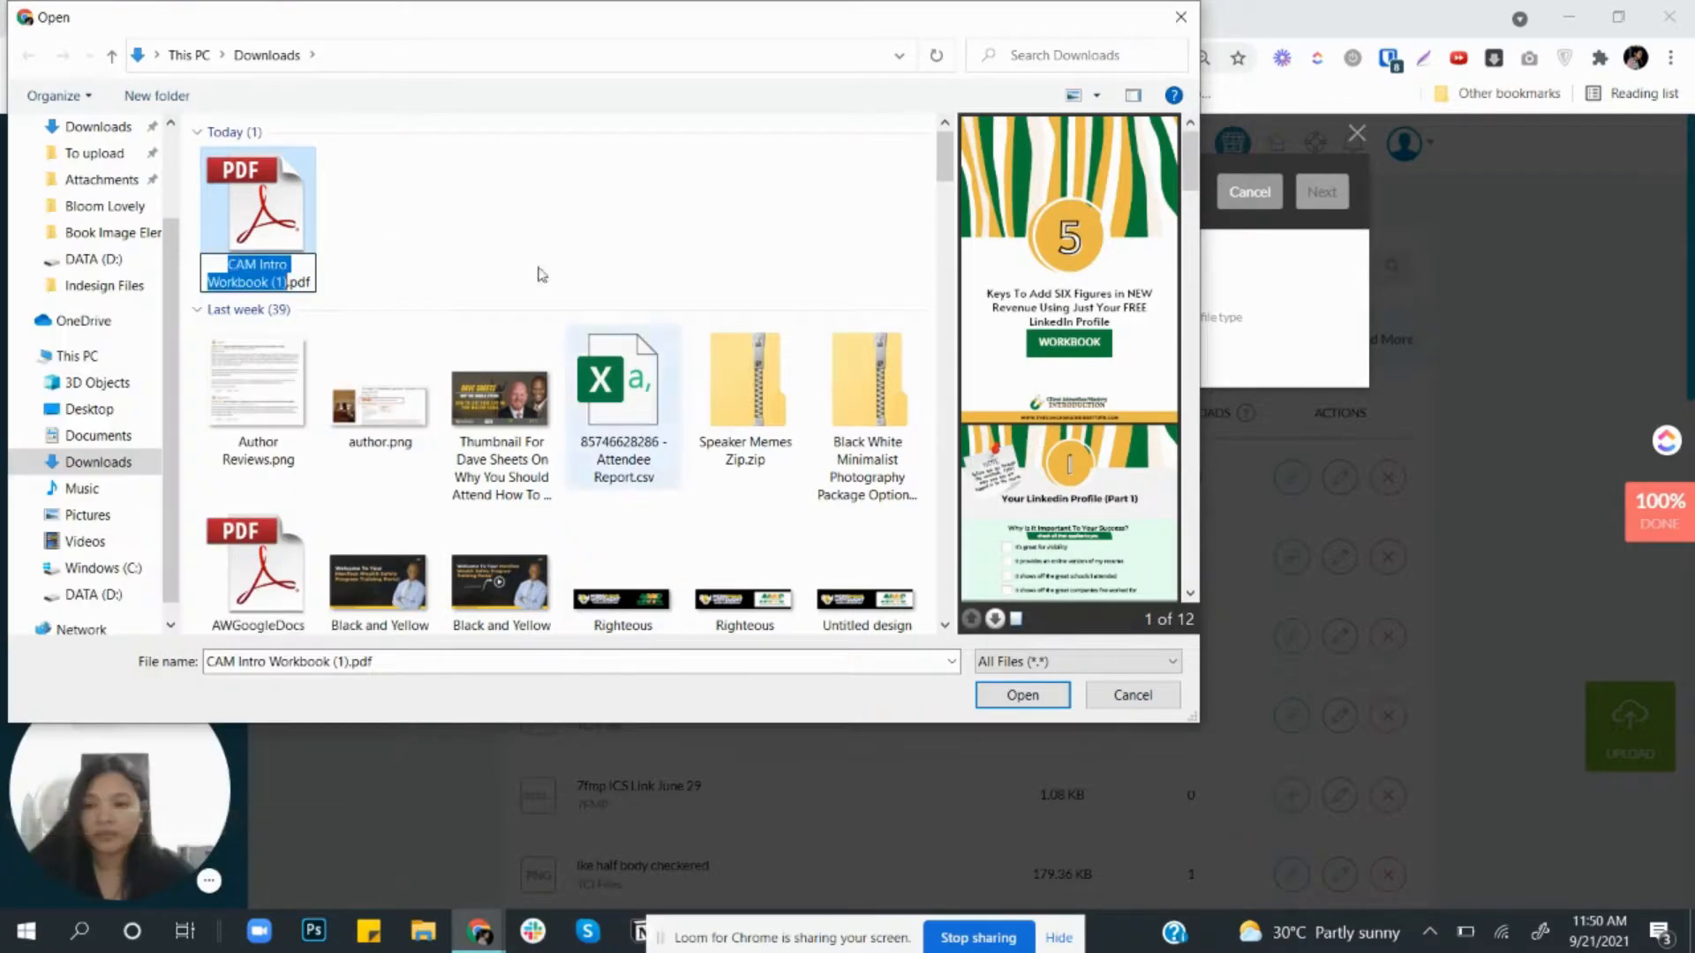
pyautogui.press('Right')
pyautogui.press('BackSpace')
pyautogui.press('BackSpace')
pyautogui.press('BackSpace')
pyautogui.press('BackSpace')
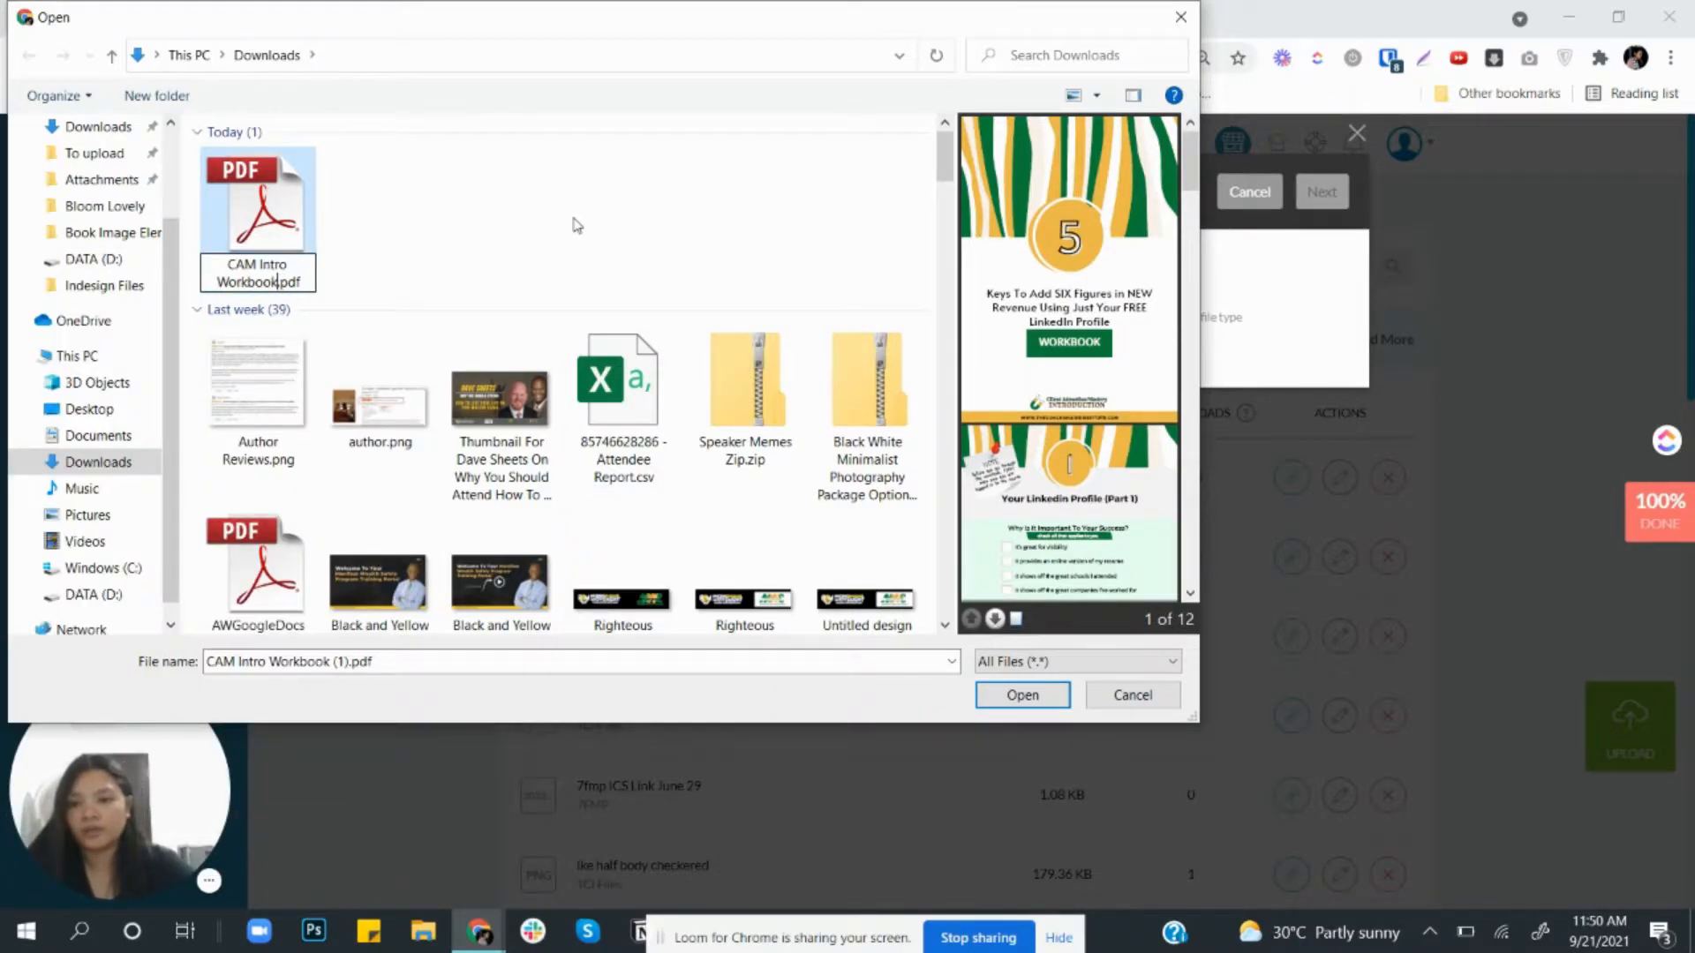
pyautogui.press('Return')
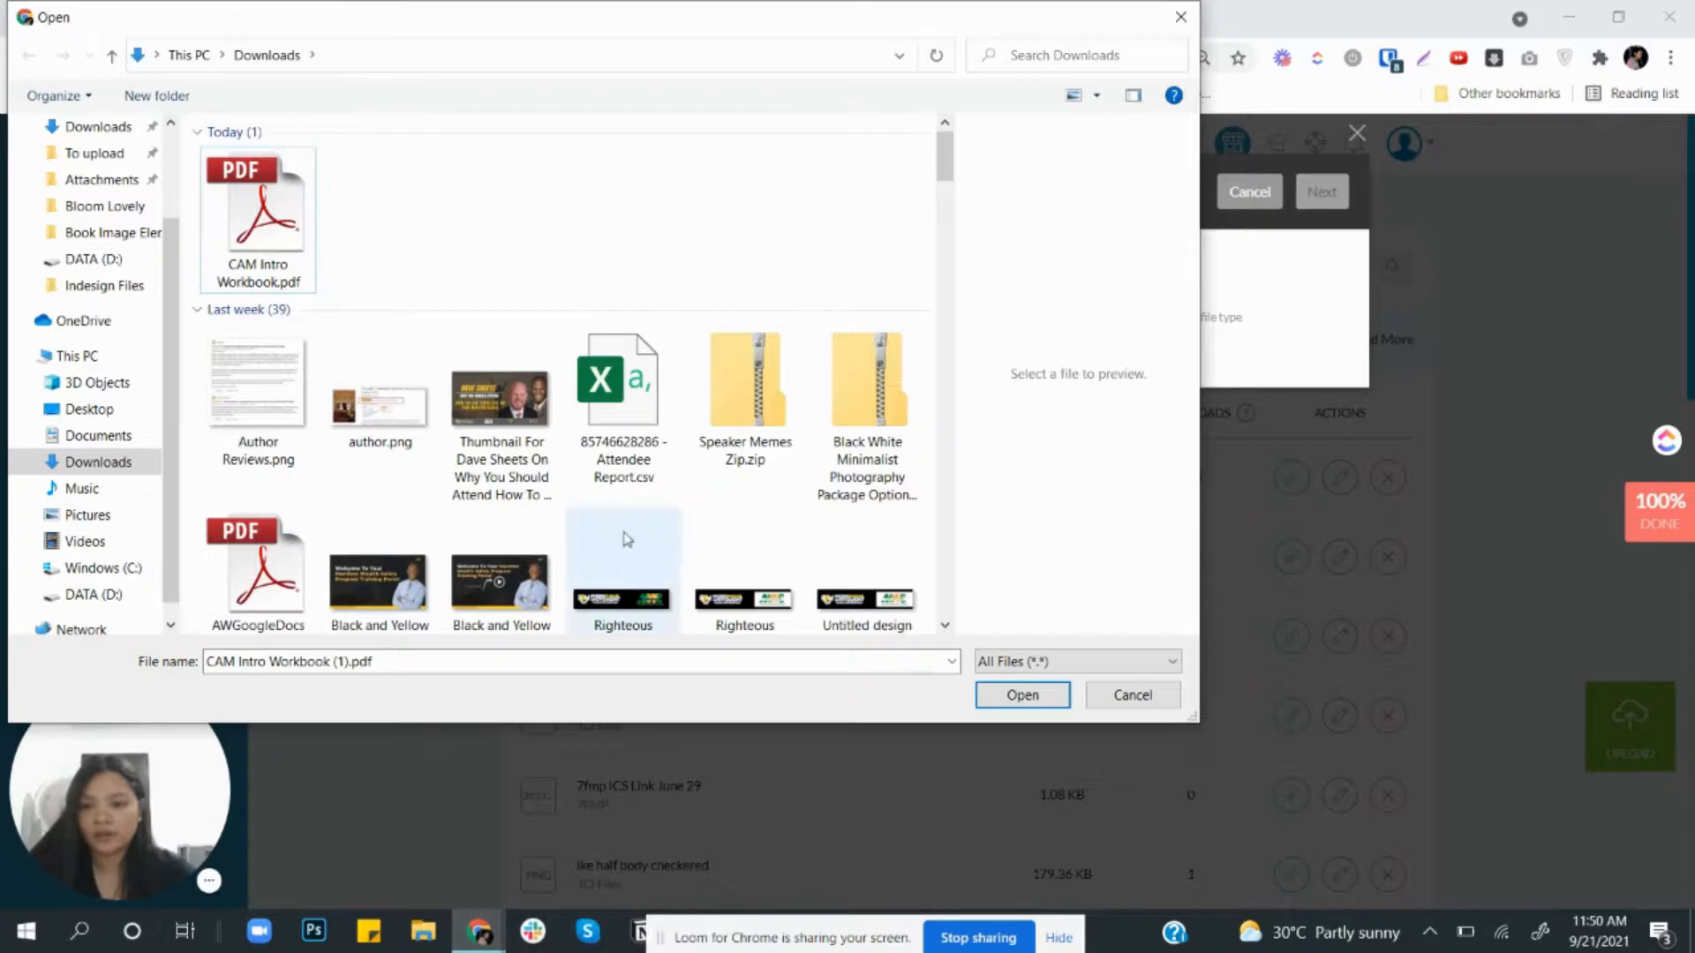
# Step: Add CAM Intro Workbook.pdf from the Downloads folder to the file upload
pyautogui.click(292, 281)
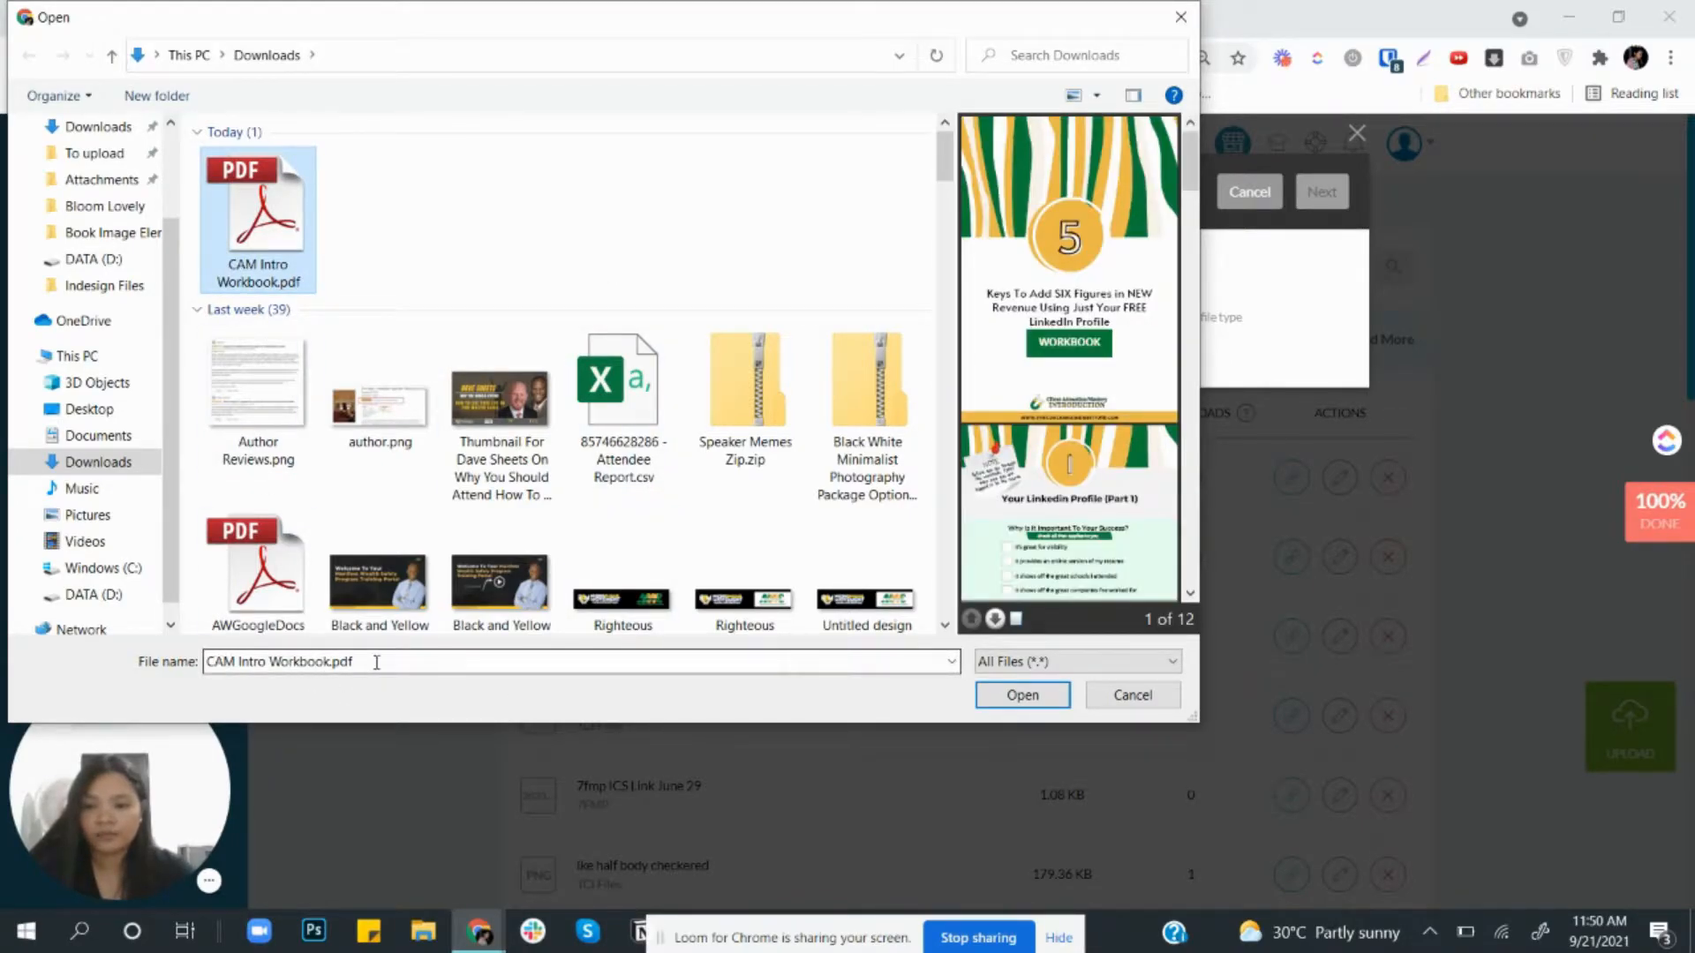
pyautogui.moveTo(376, 662); pyautogui.dragTo(187, 669)
pyautogui.click(1022, 695)
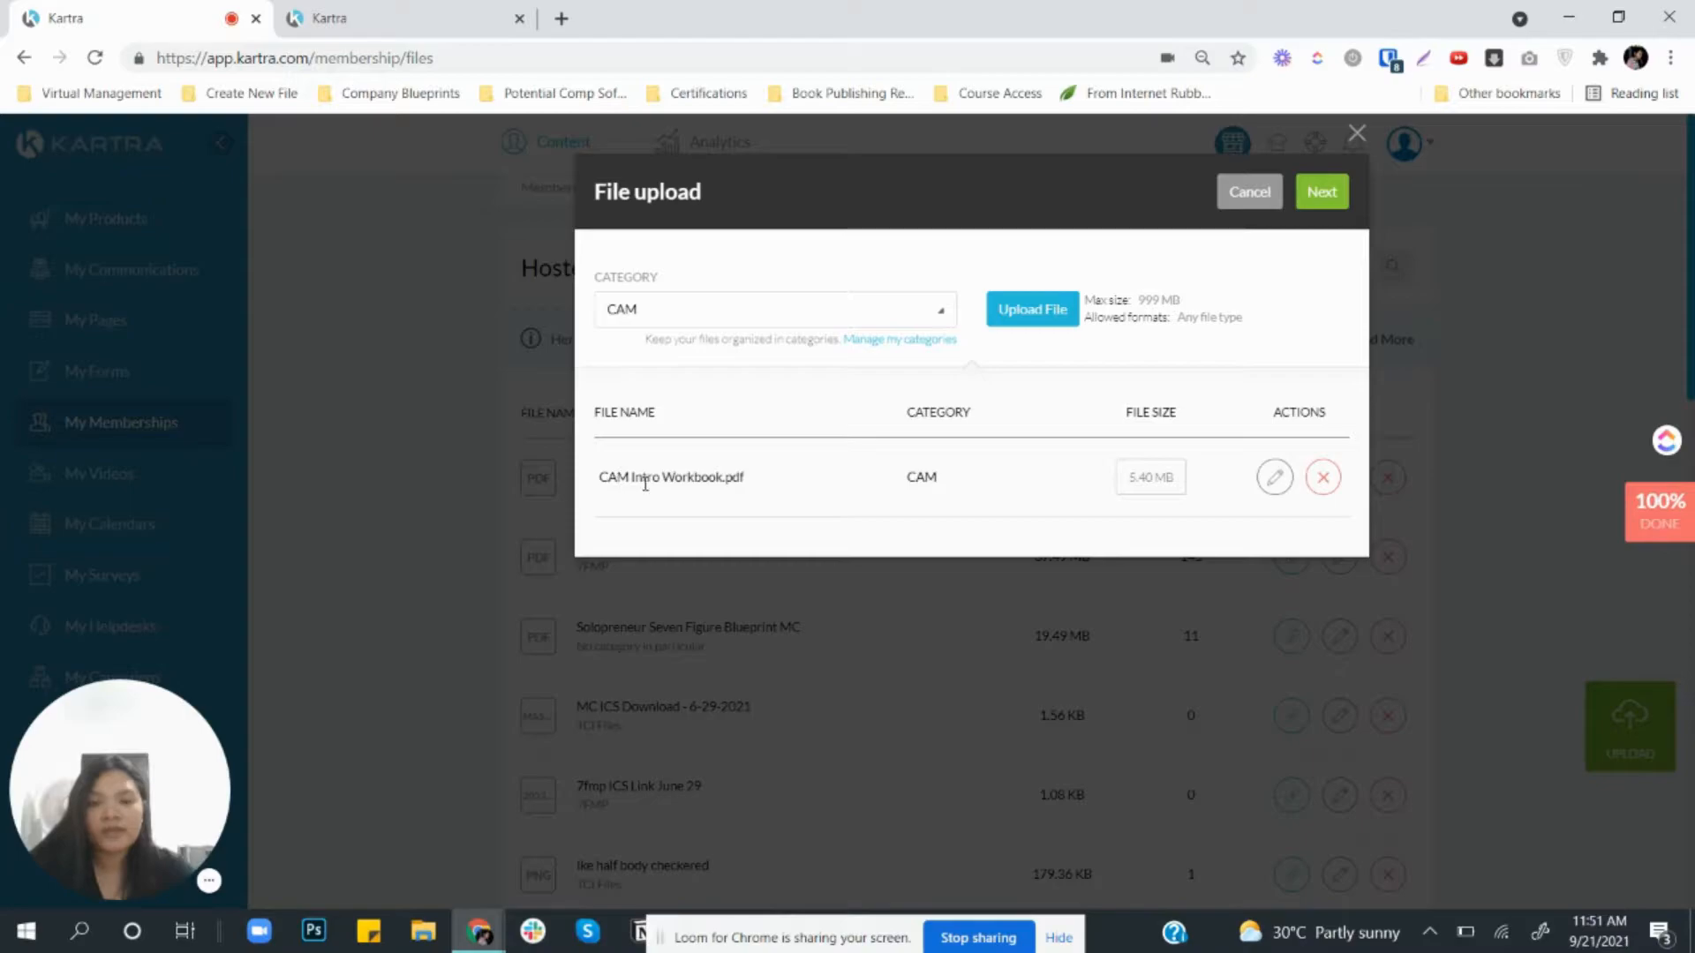
# Step: Confirm the file name CAM Intro Workbook.pdf and upload it to the hosted files under the CAM category
pyautogui.click(1271, 481)
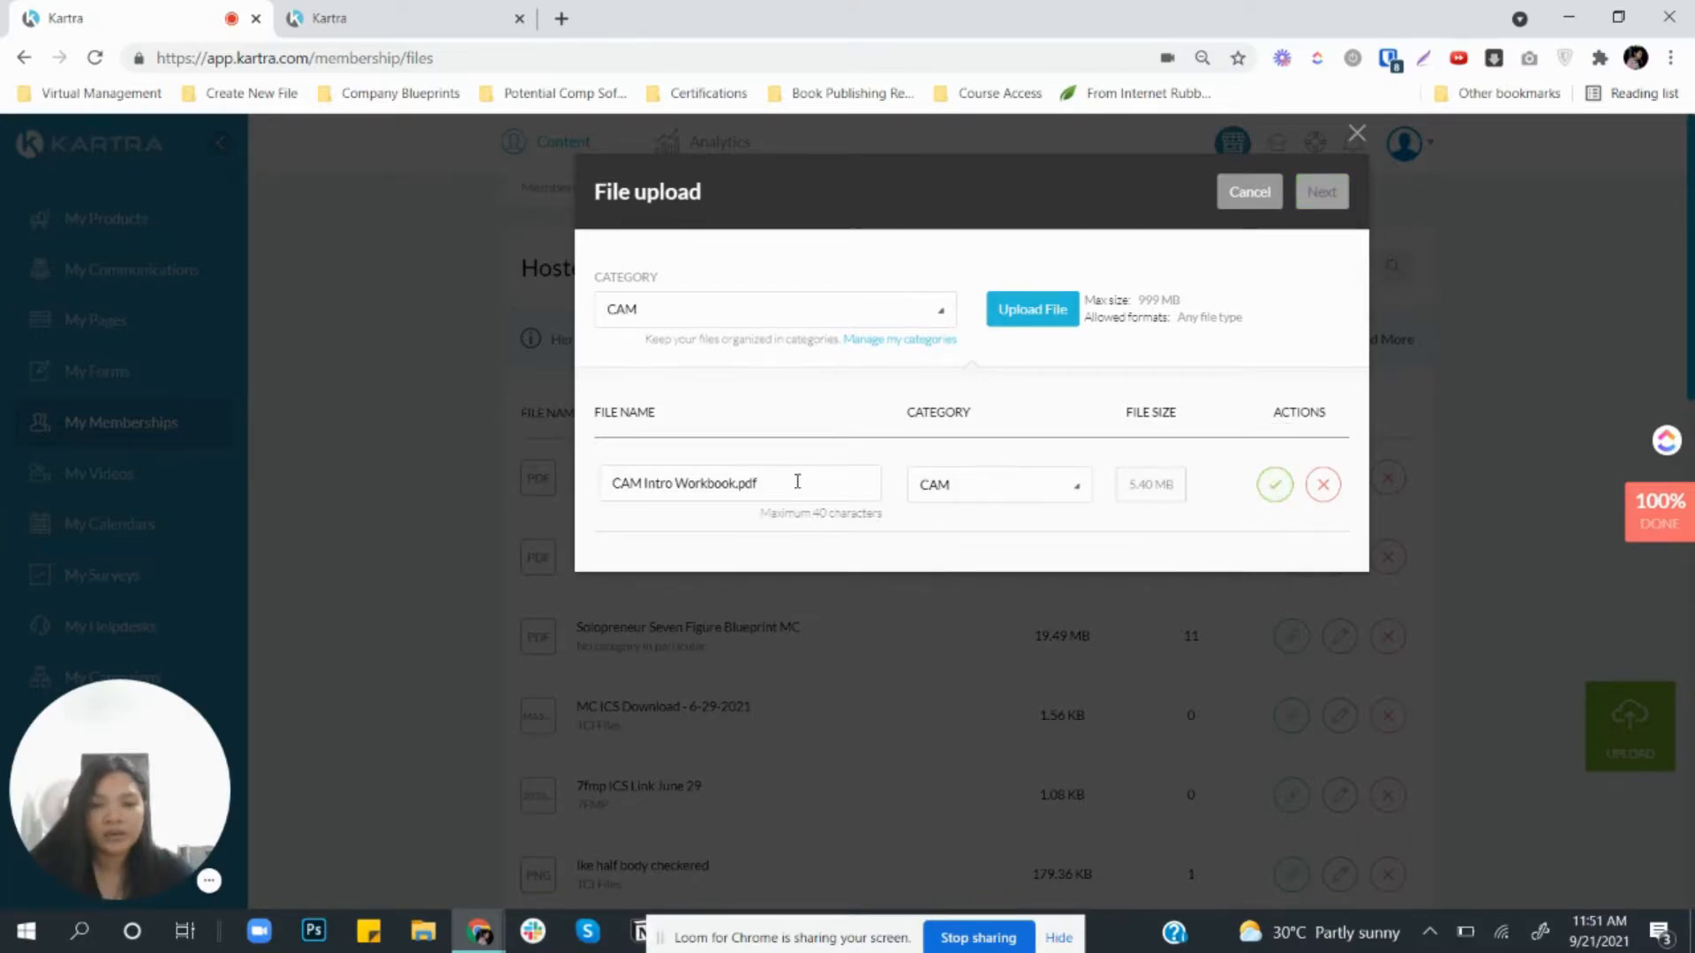
pyautogui.moveTo(797, 481); pyautogui.dragTo(542, 481)
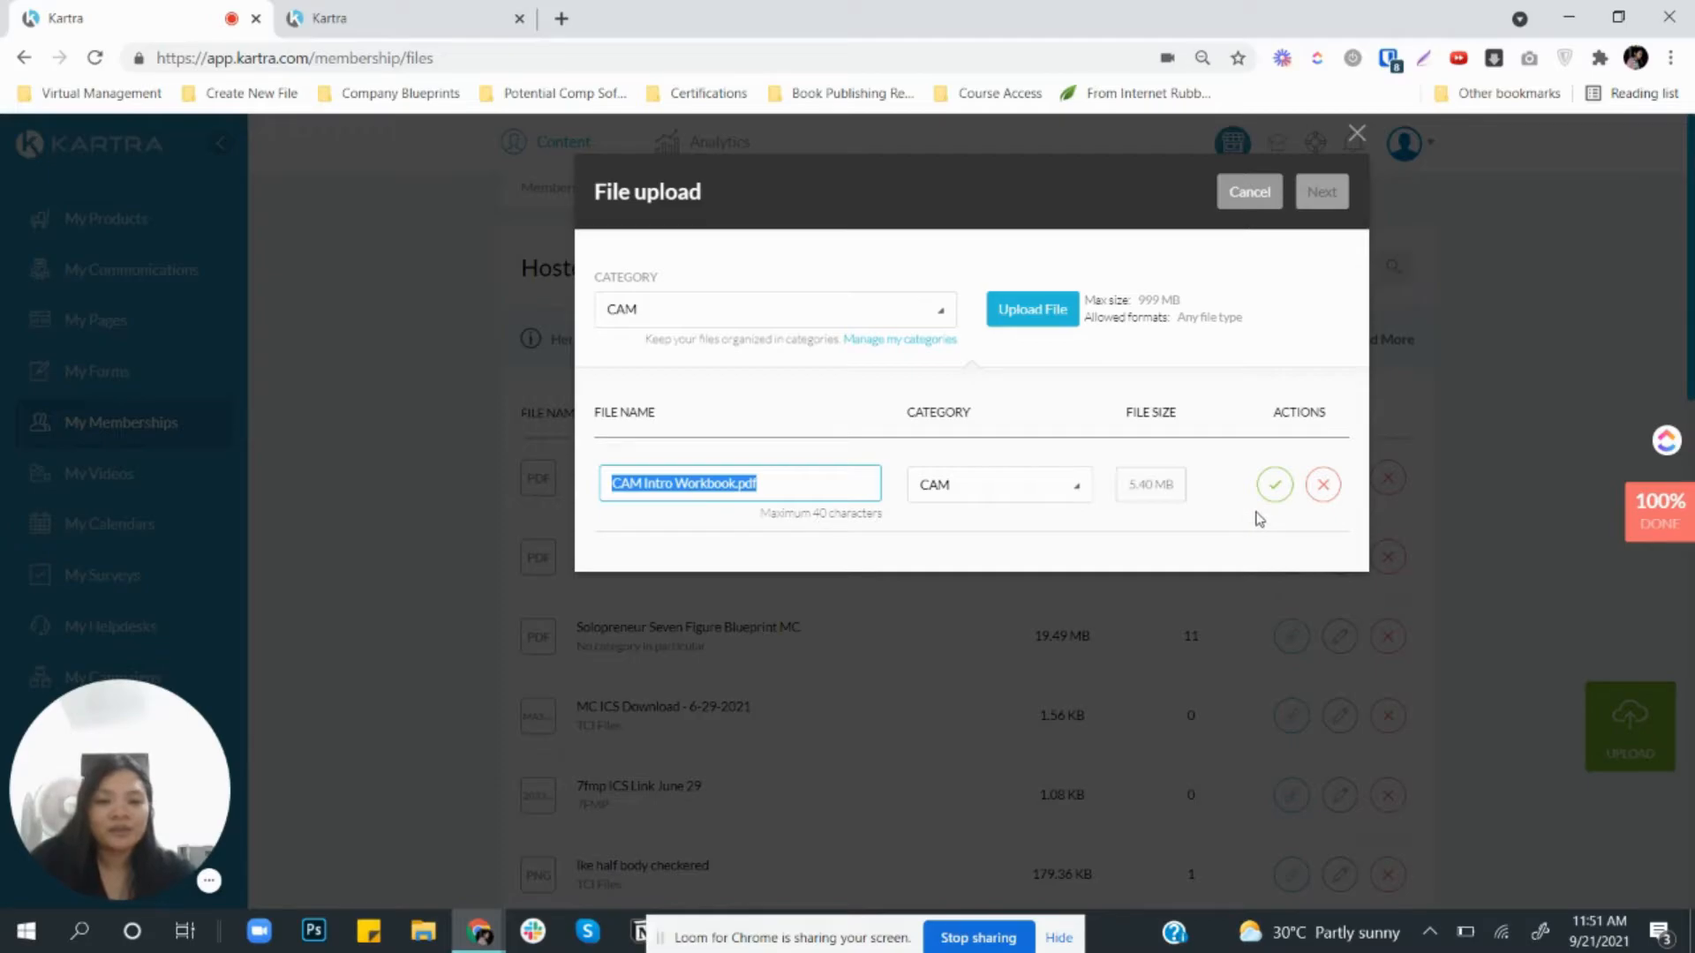
pyautogui.click(1275, 483)
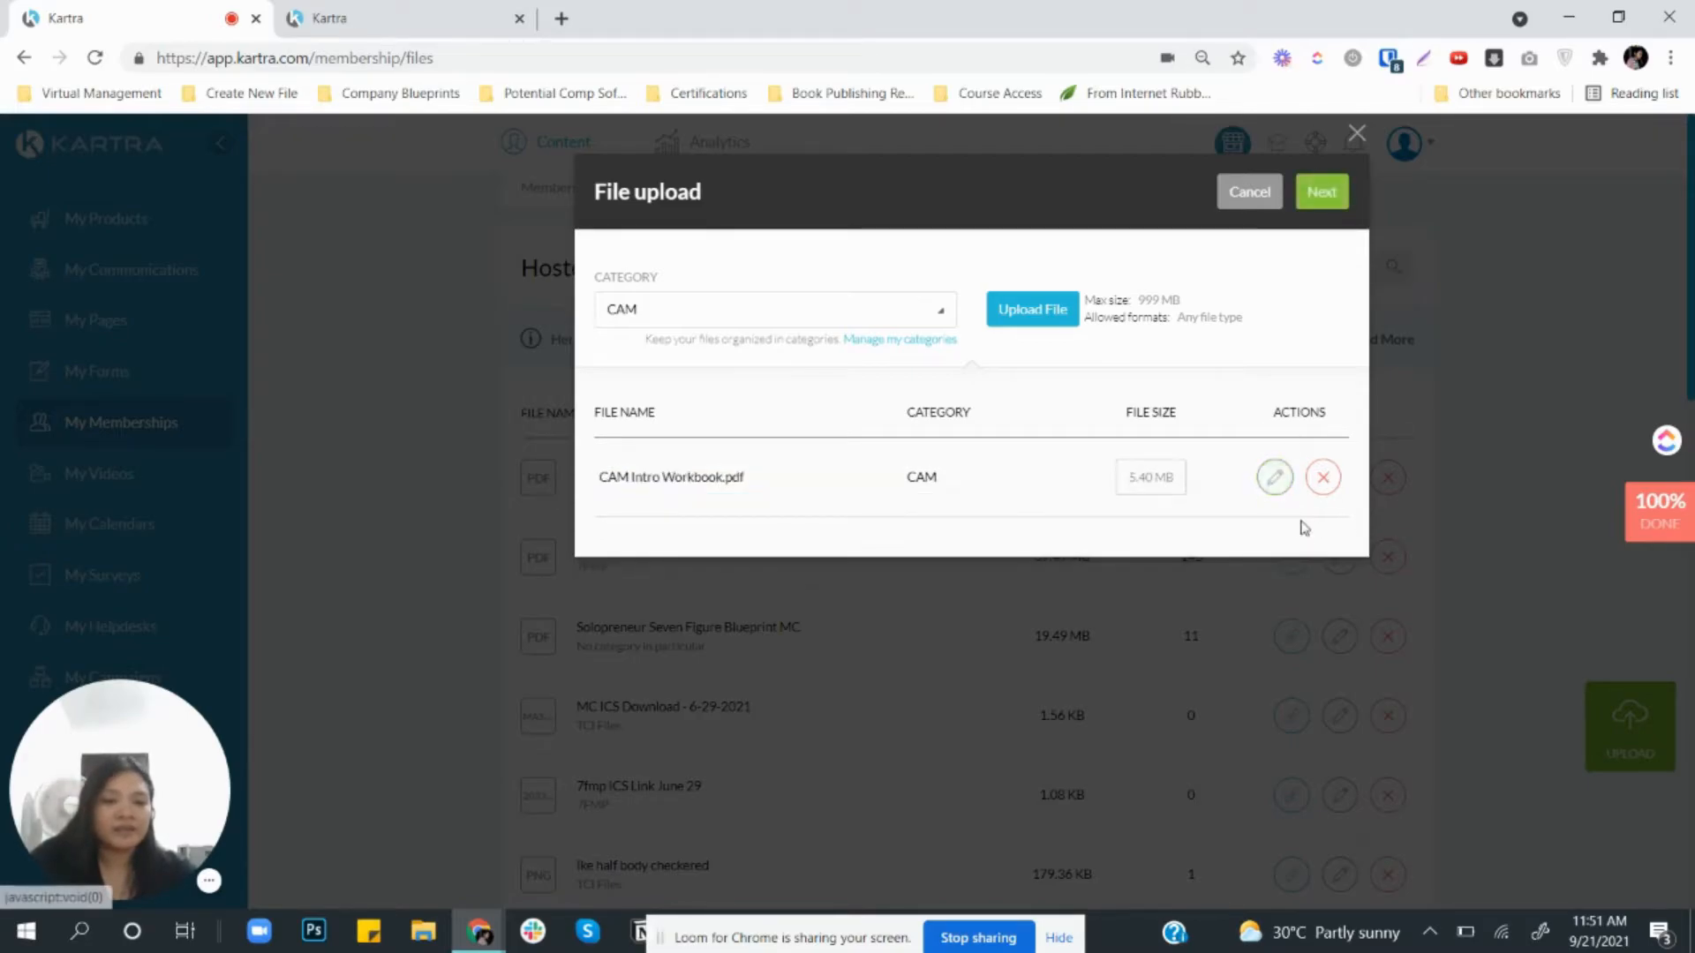
pyautogui.click(1319, 194)
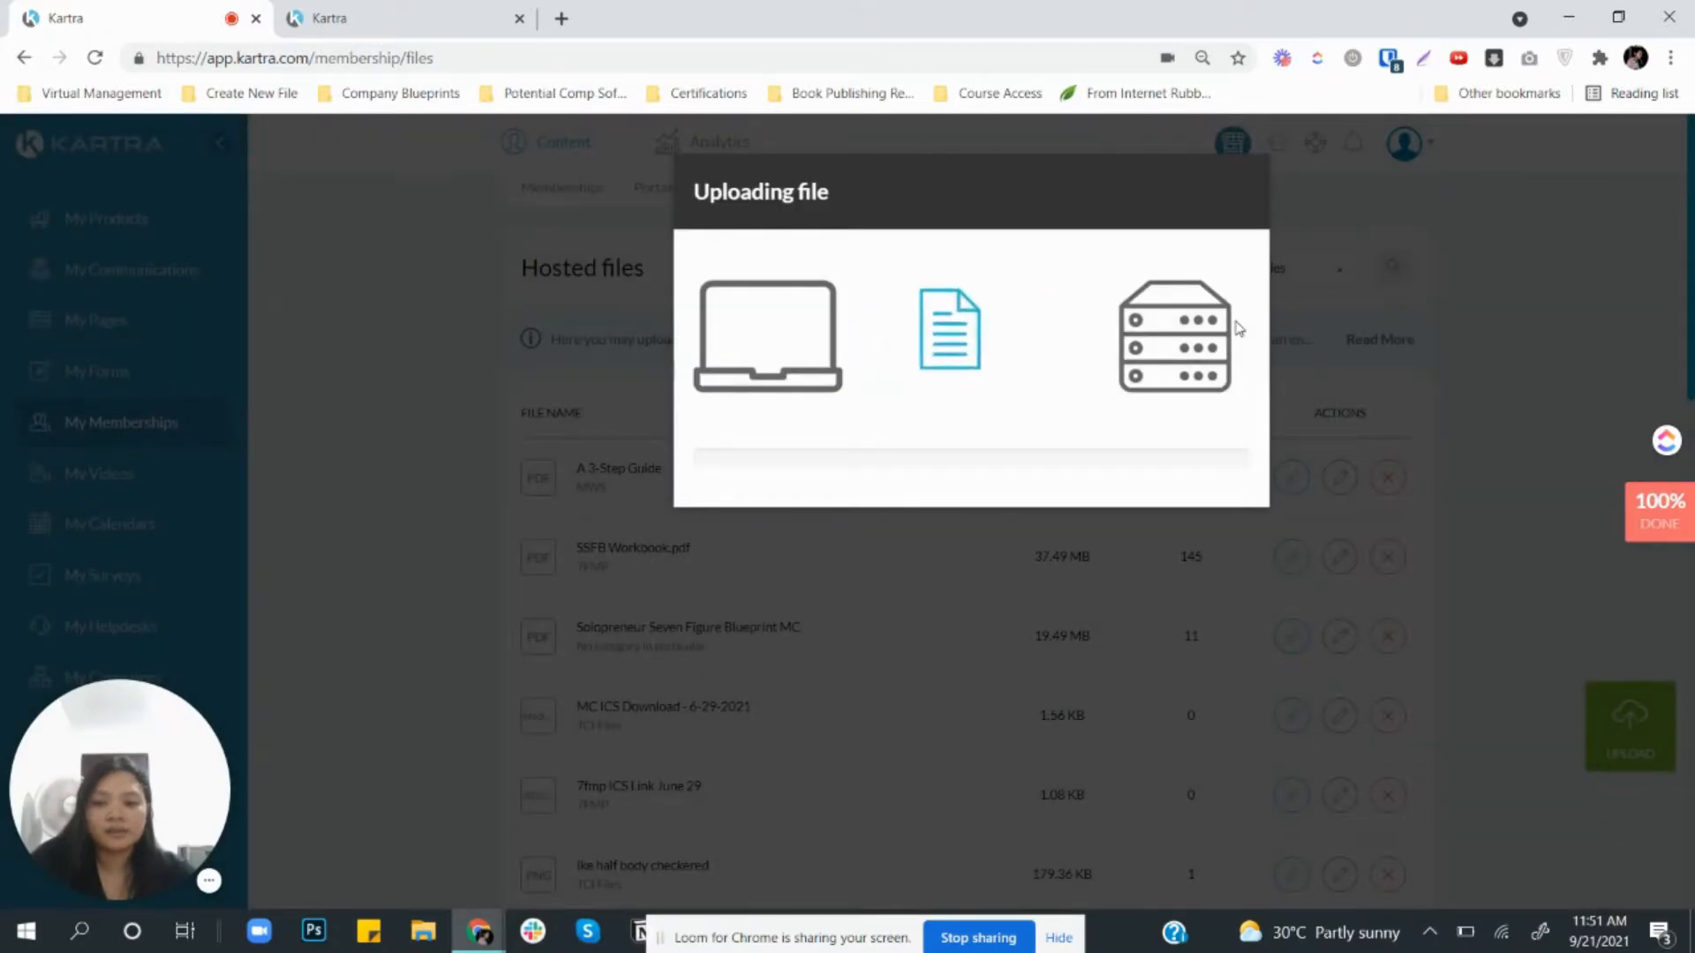
pyautogui.click(210, 883)
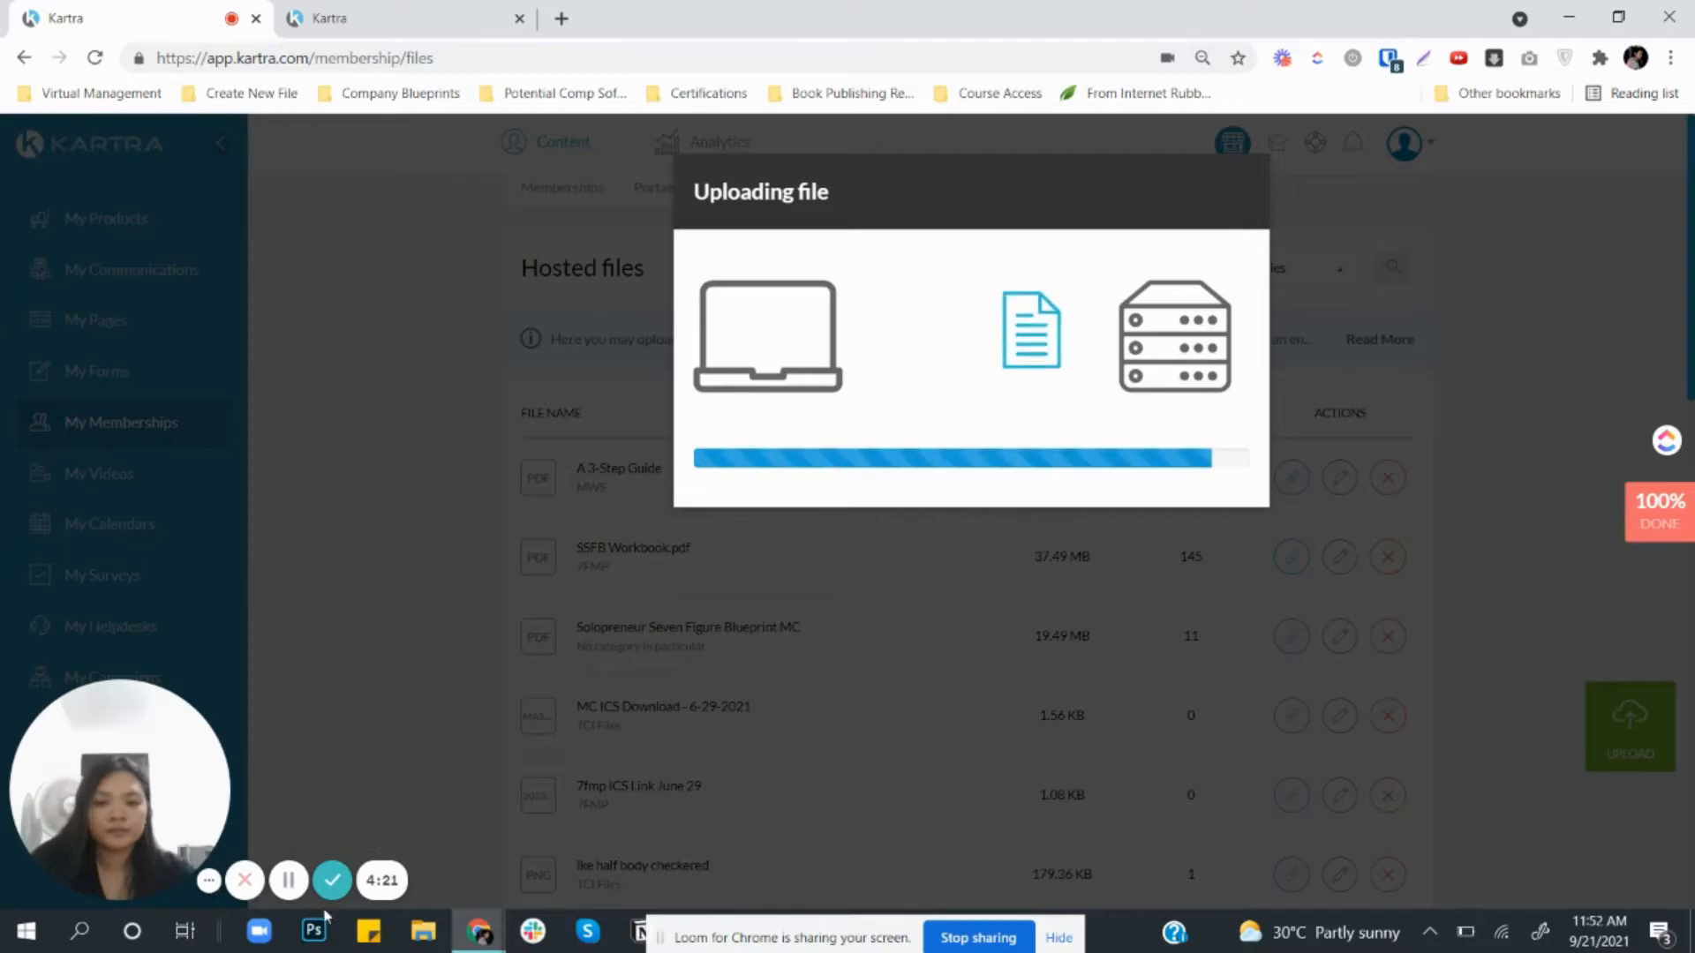
pyautogui.click(210, 881)
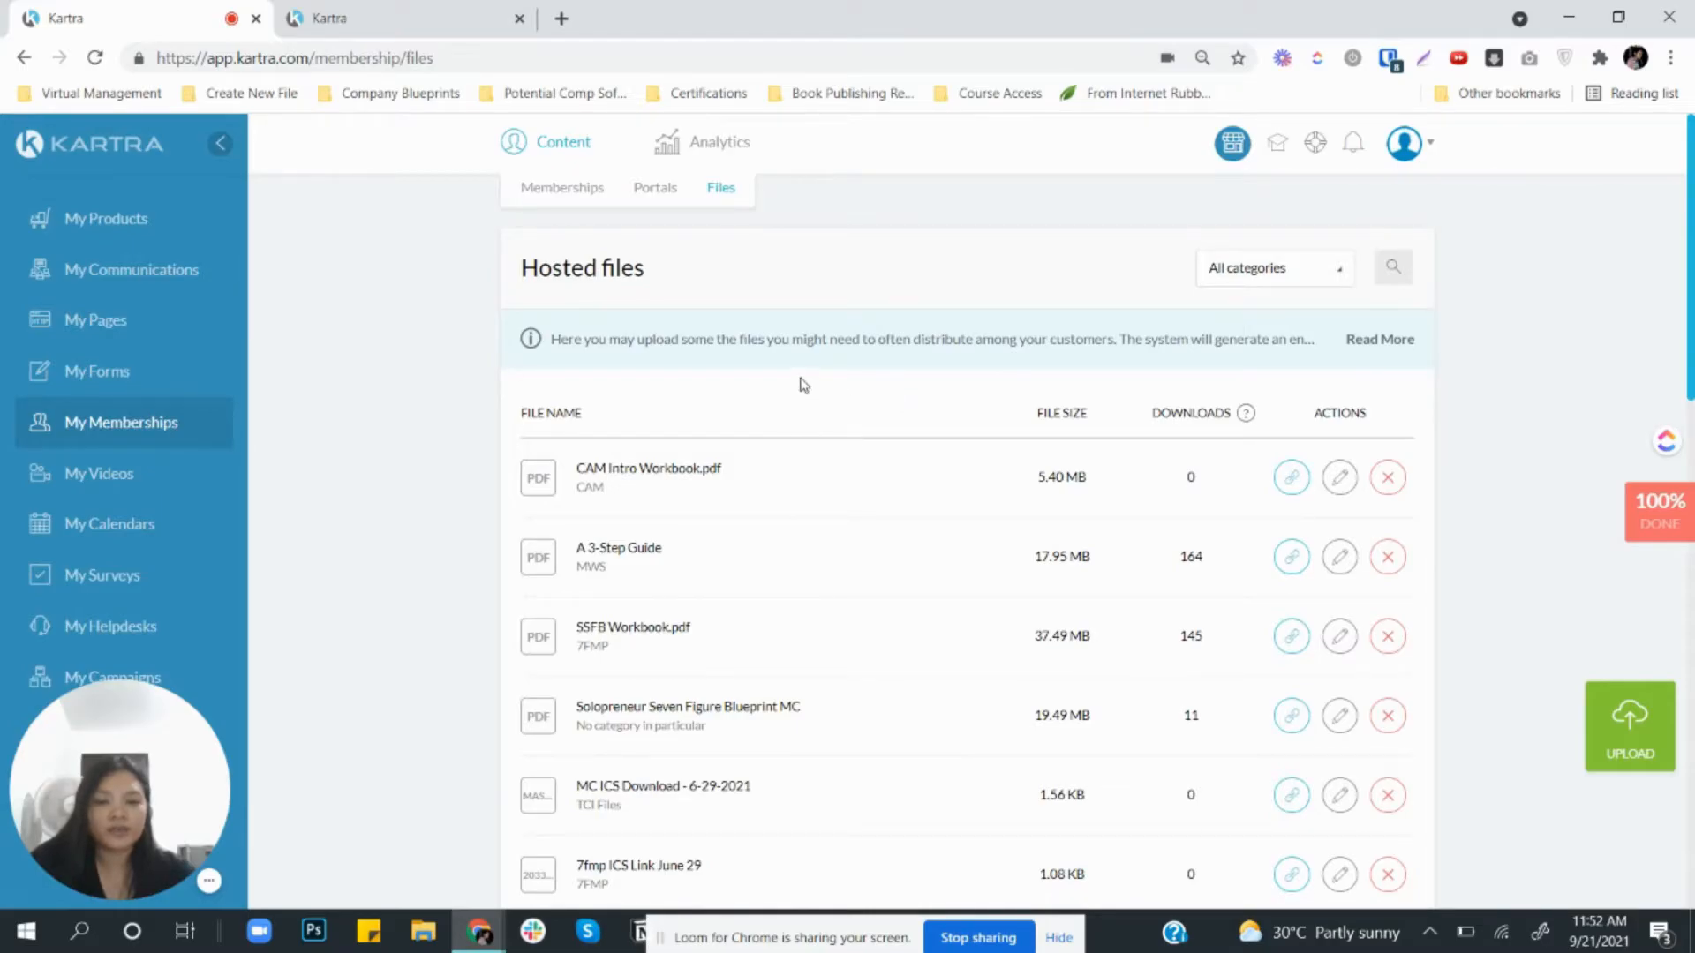
# Step: Copy the direct link to CAM Intro Workbook.pdf from the hosted files list
pyautogui.click(1293, 480)
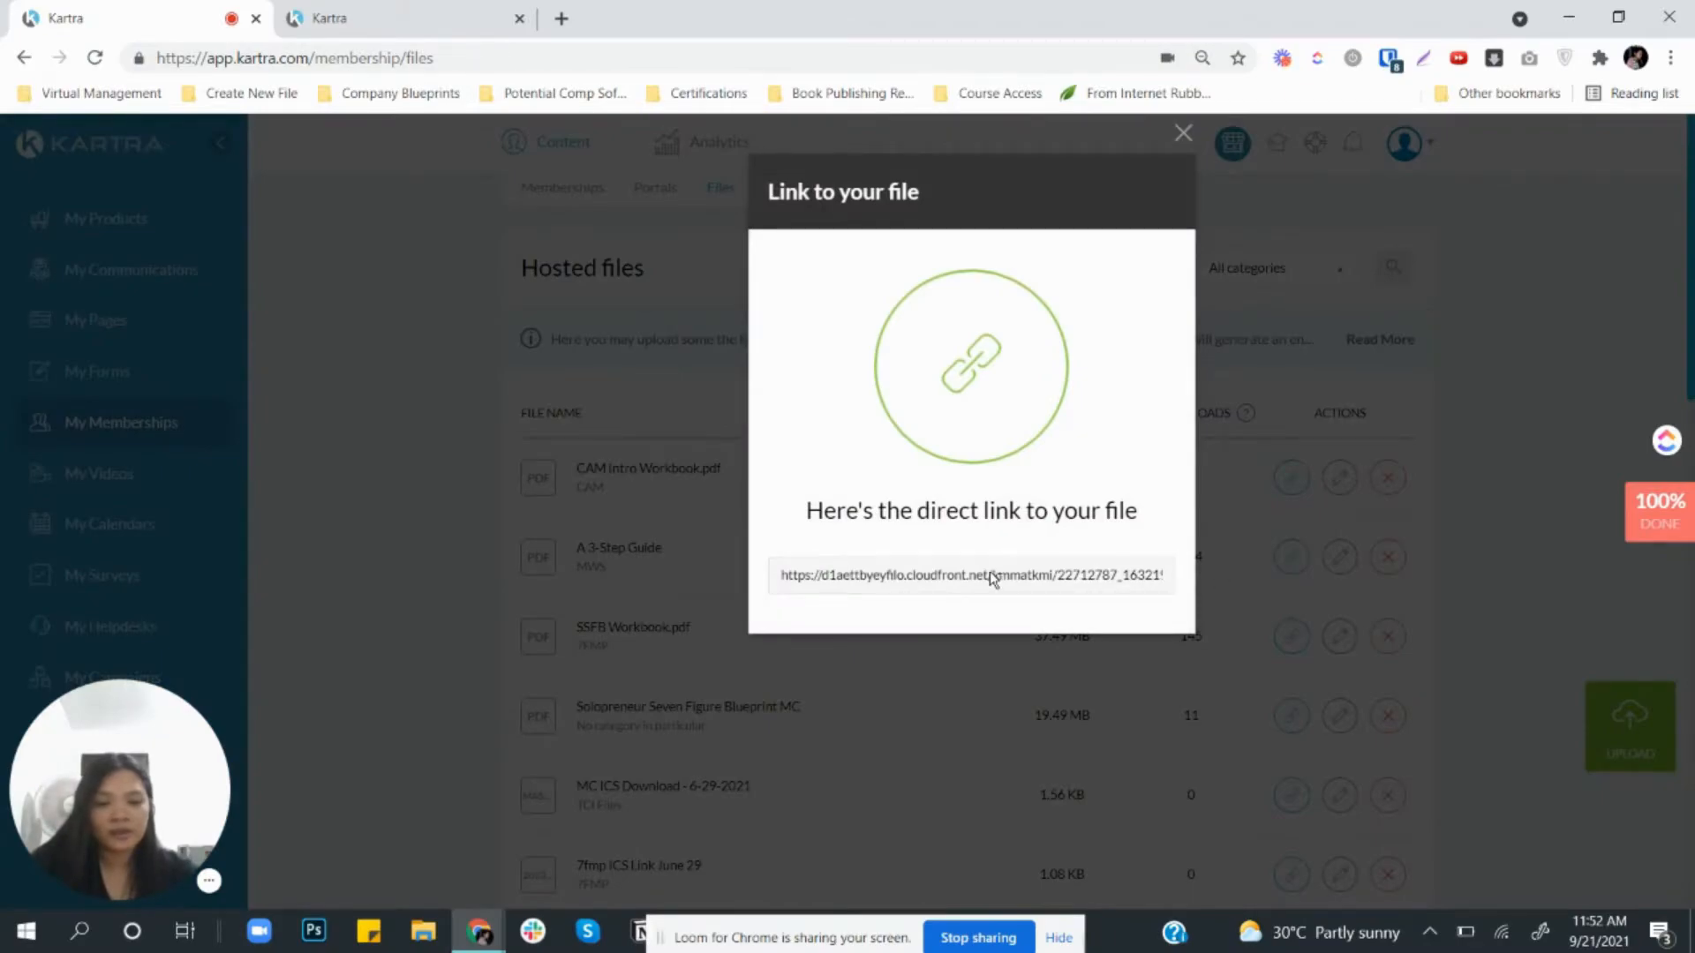
pyautogui.tripleClick(992, 578)
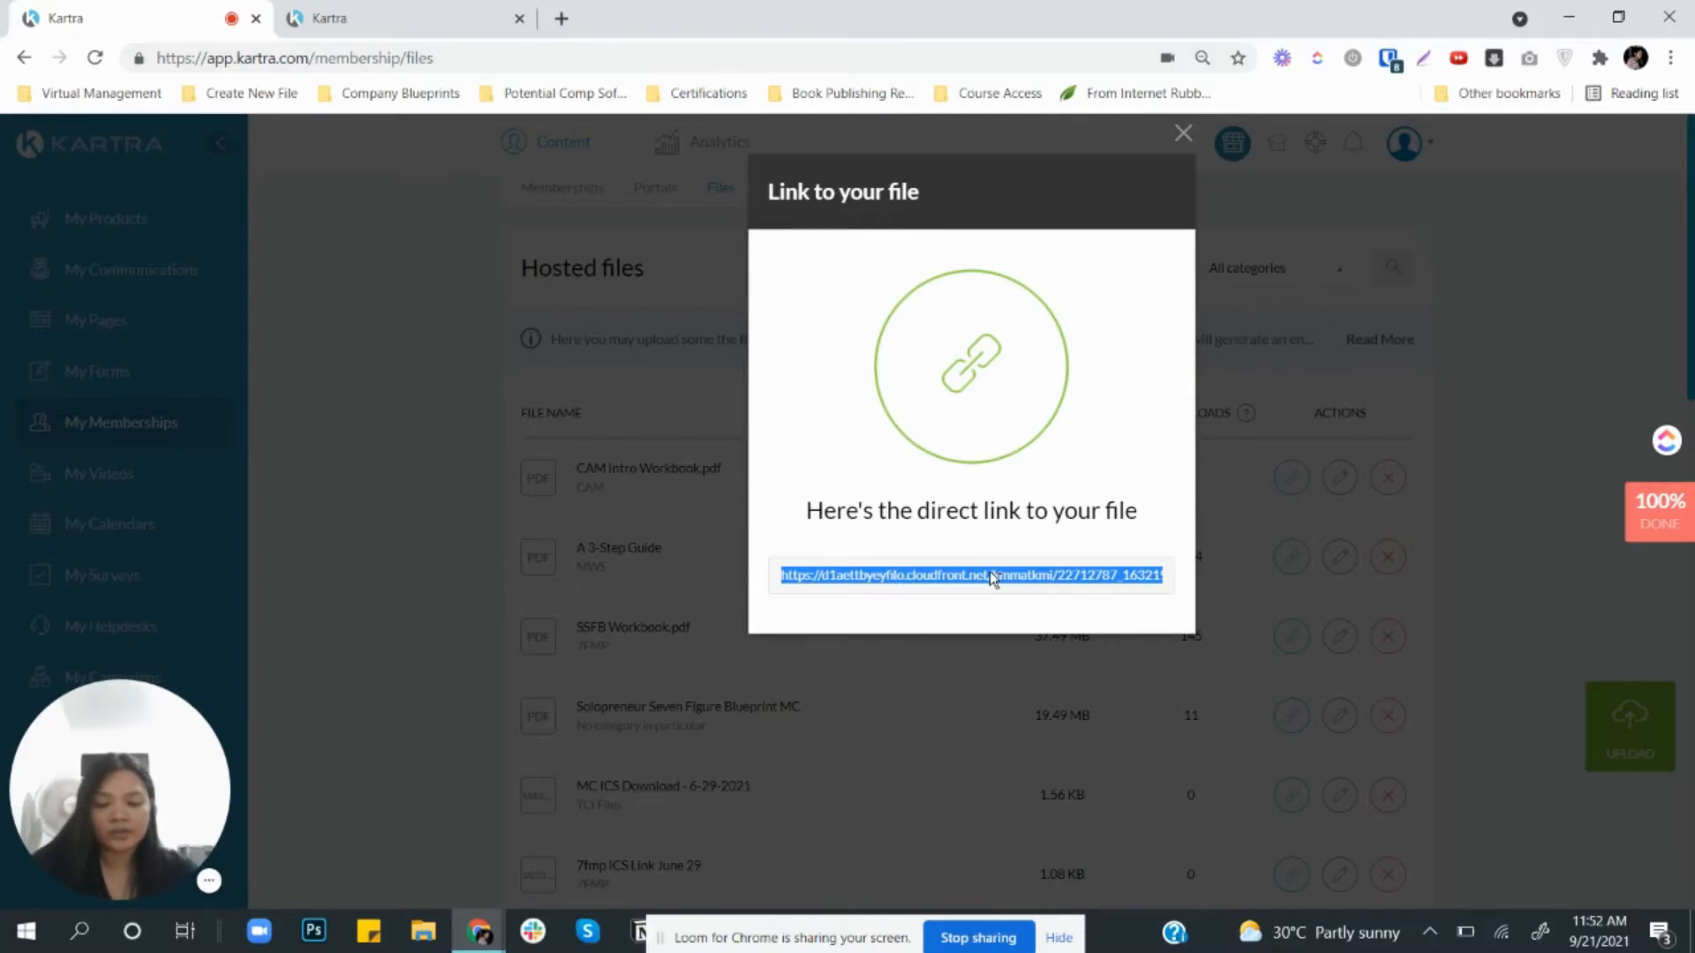
pyautogui.rightClick(992, 578)
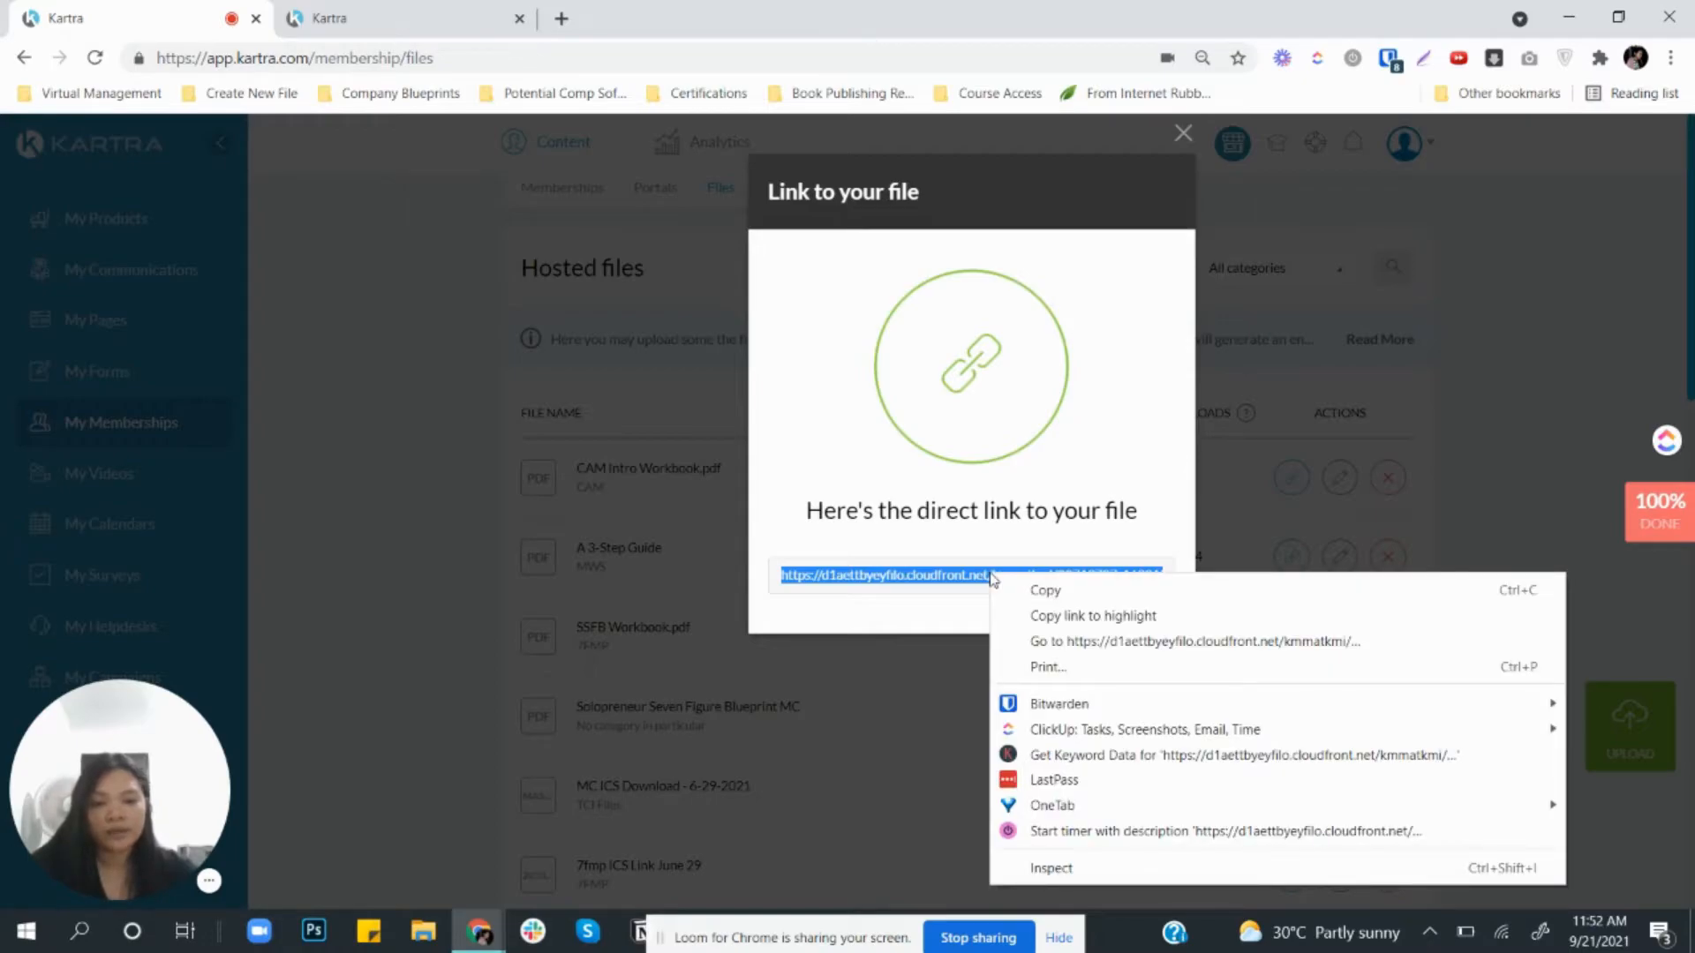
pyautogui.click(1045, 590)
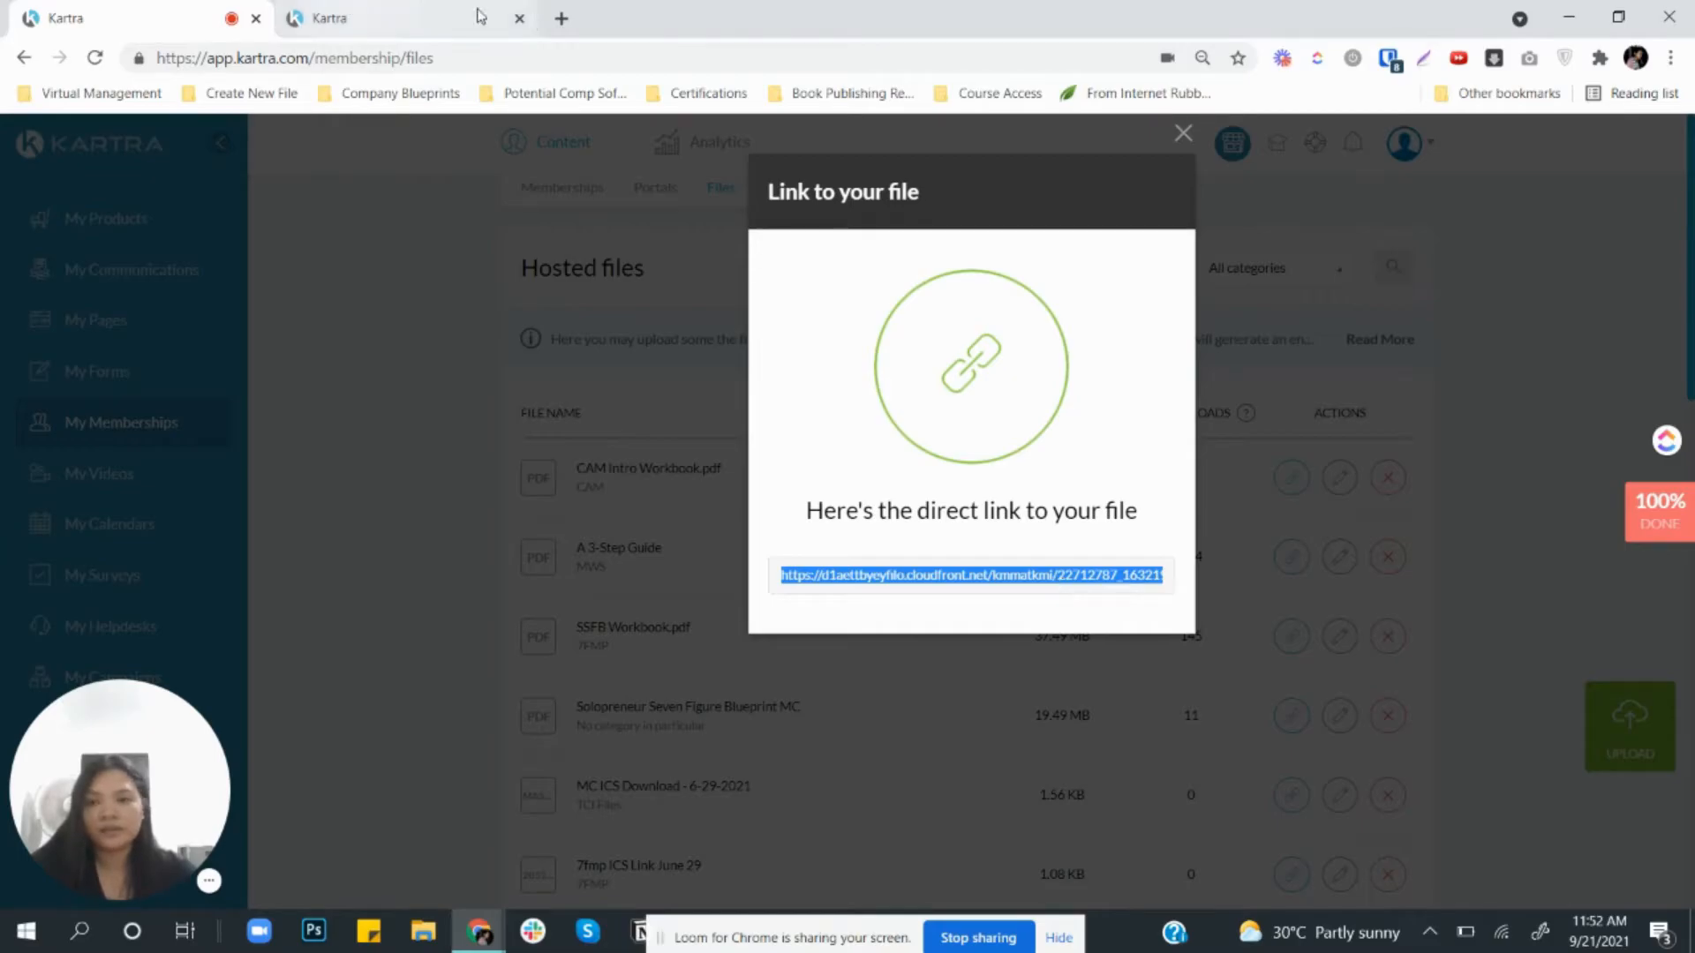
# Step: Open the copied workbook link in a new browser tab to check the hosted PDF
pyautogui.click(561, 18)
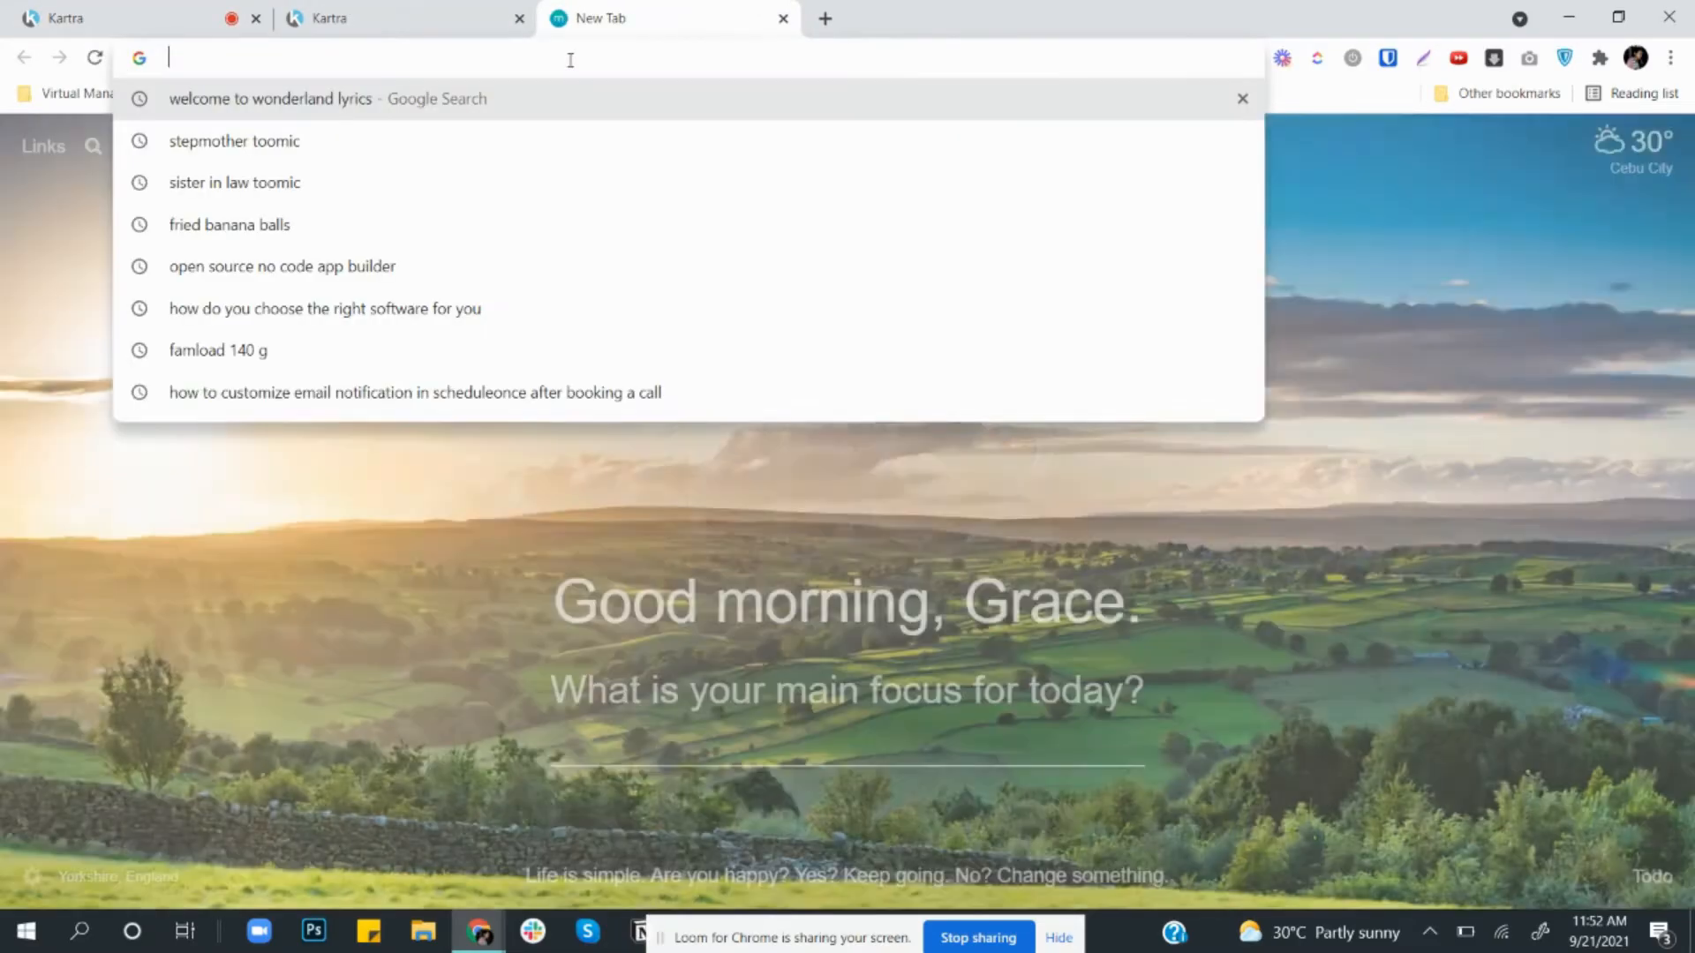
pyautogui.hotkey('ctrl', 'v')
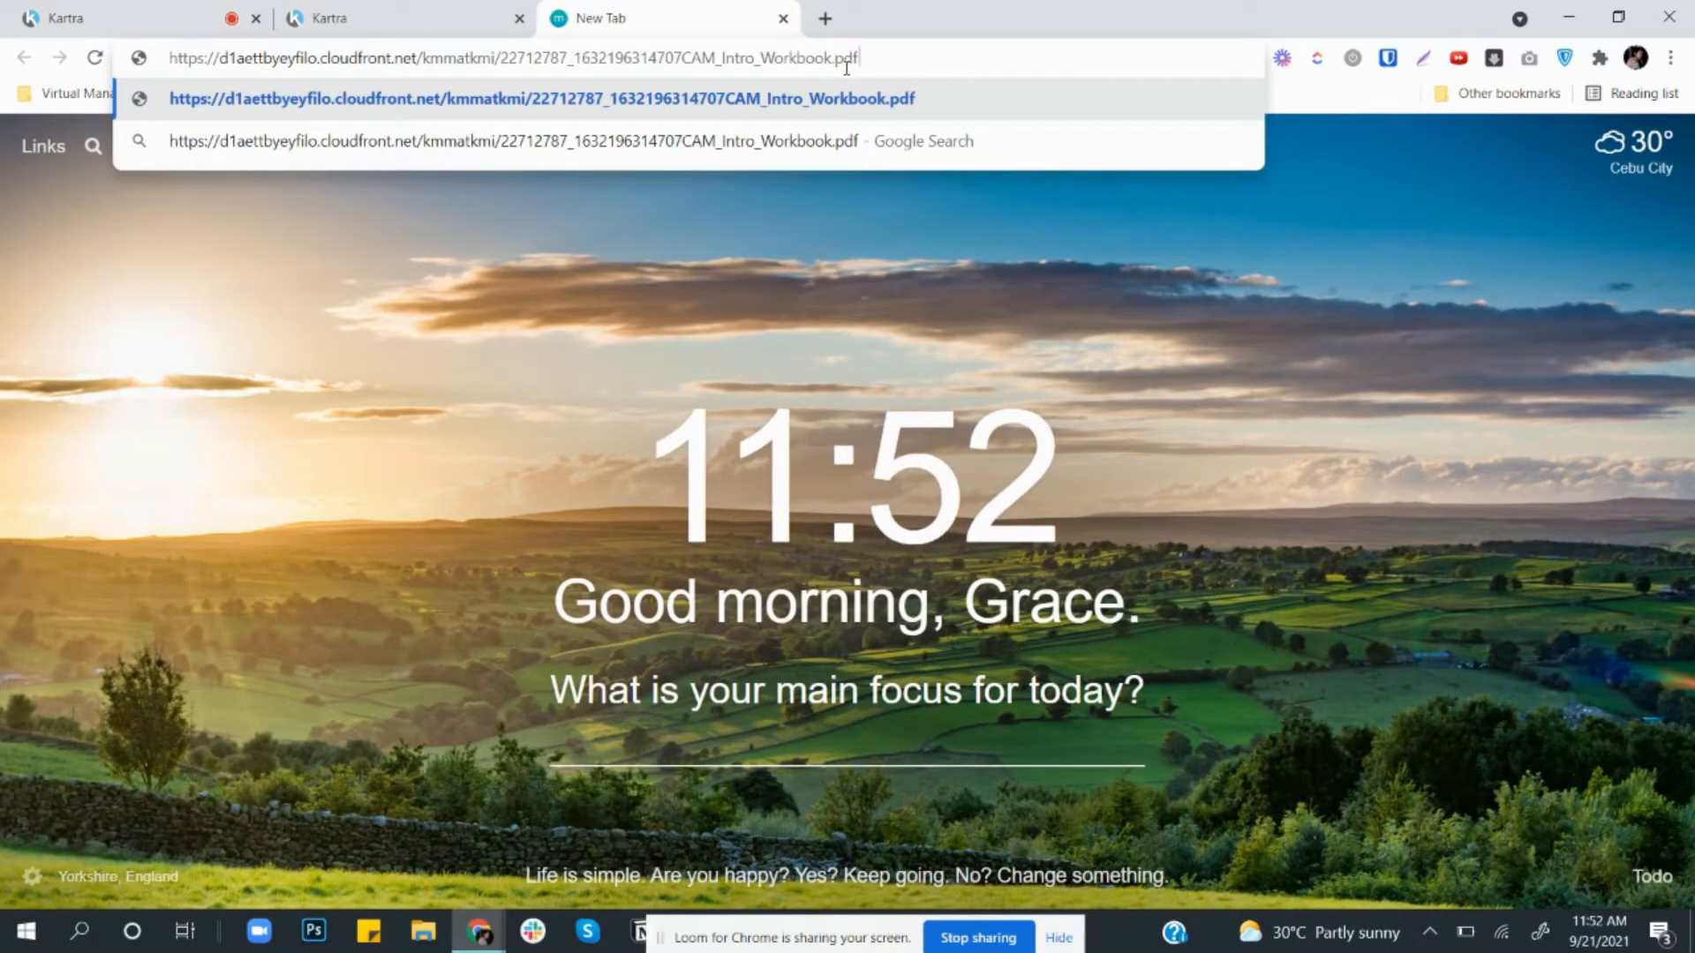
pyautogui.press('Return')
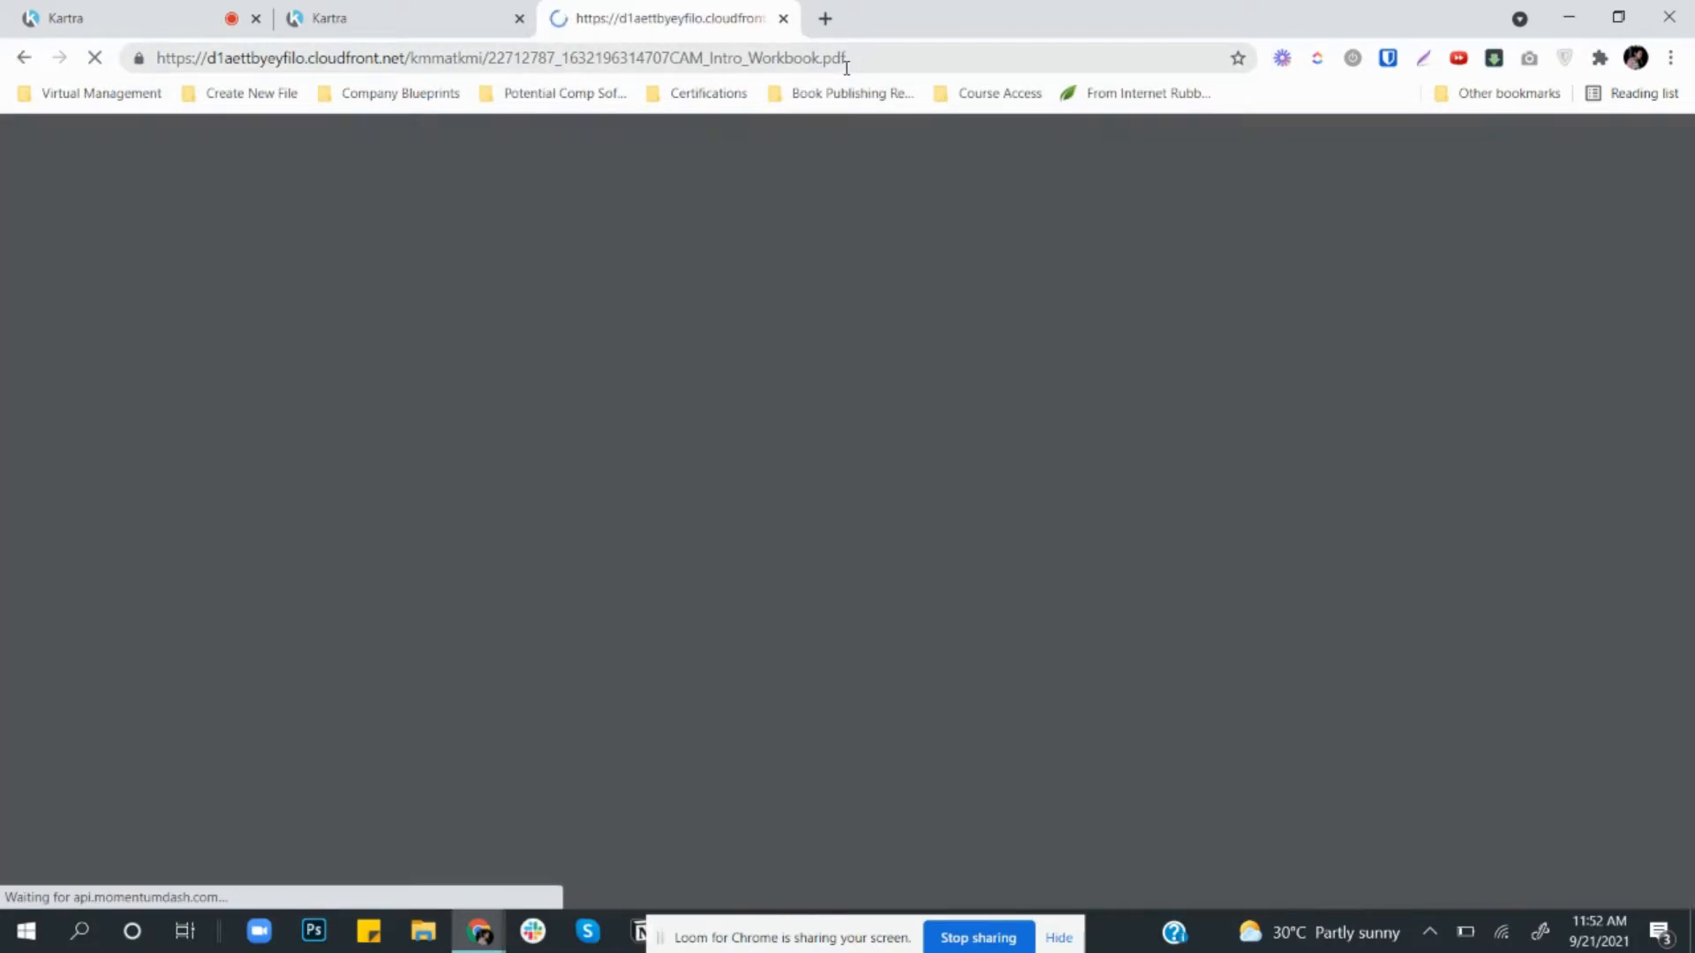
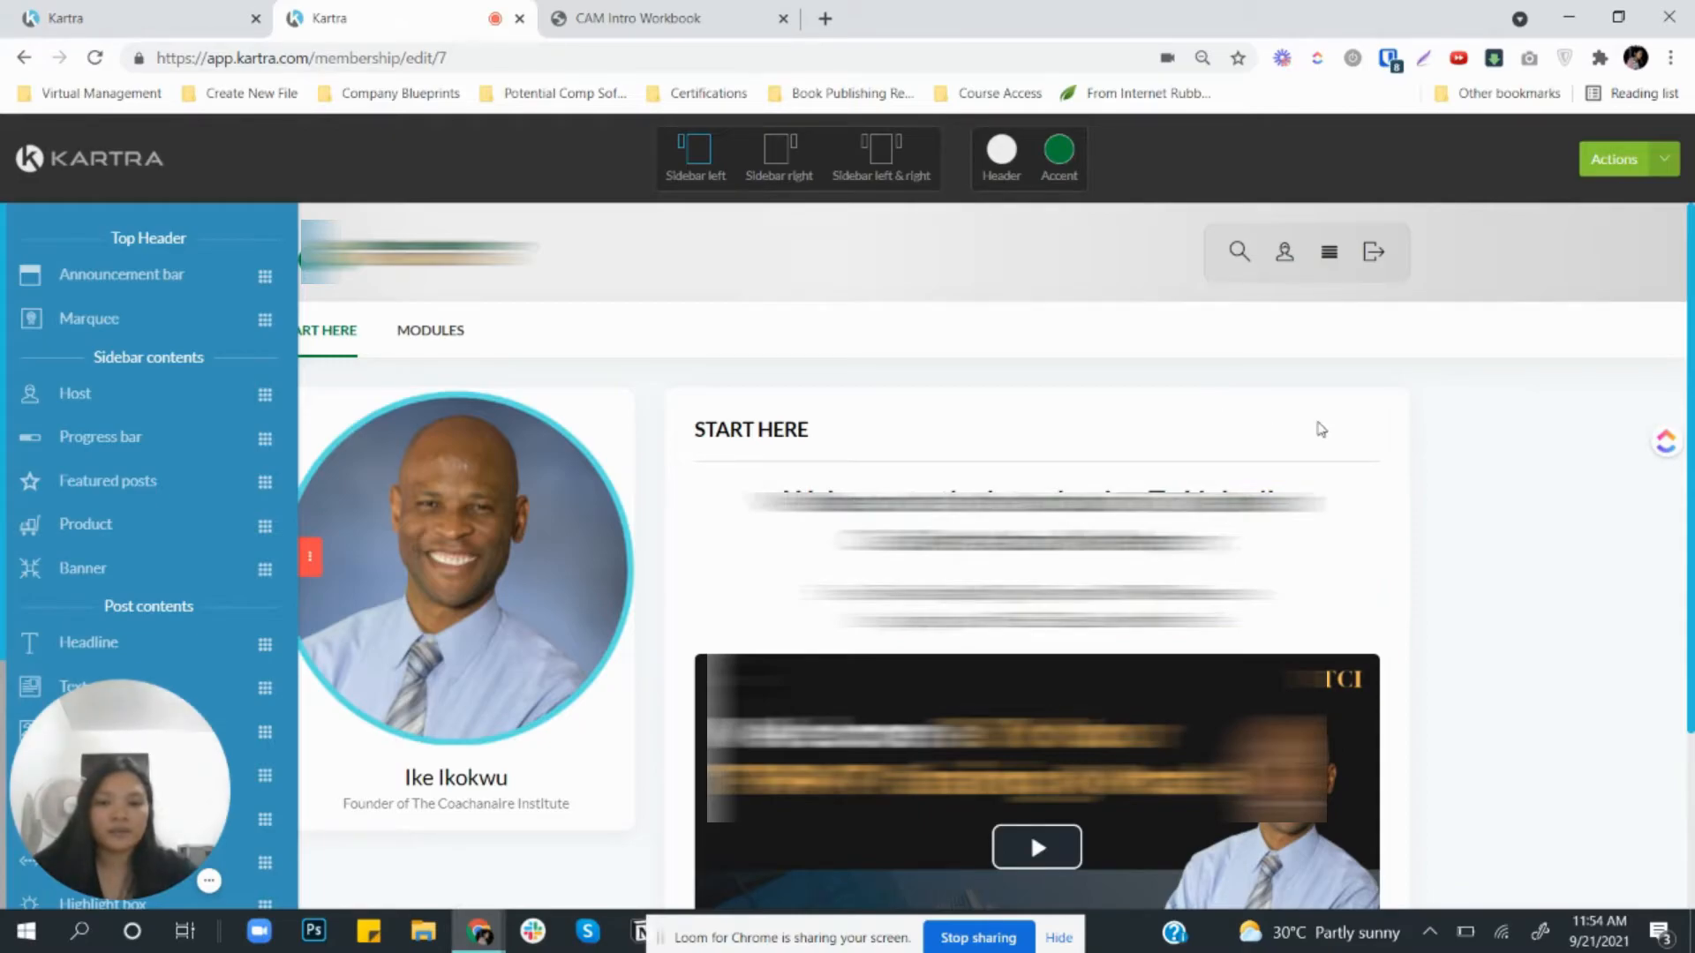
# Step: In the membership editor, open the Your Profile Part 1 and Part 2 module posts and examine their layout and sidebar
pyautogui.scroll(-3, 1316, 421)
pyautogui.scroll(3, 1319, 426)
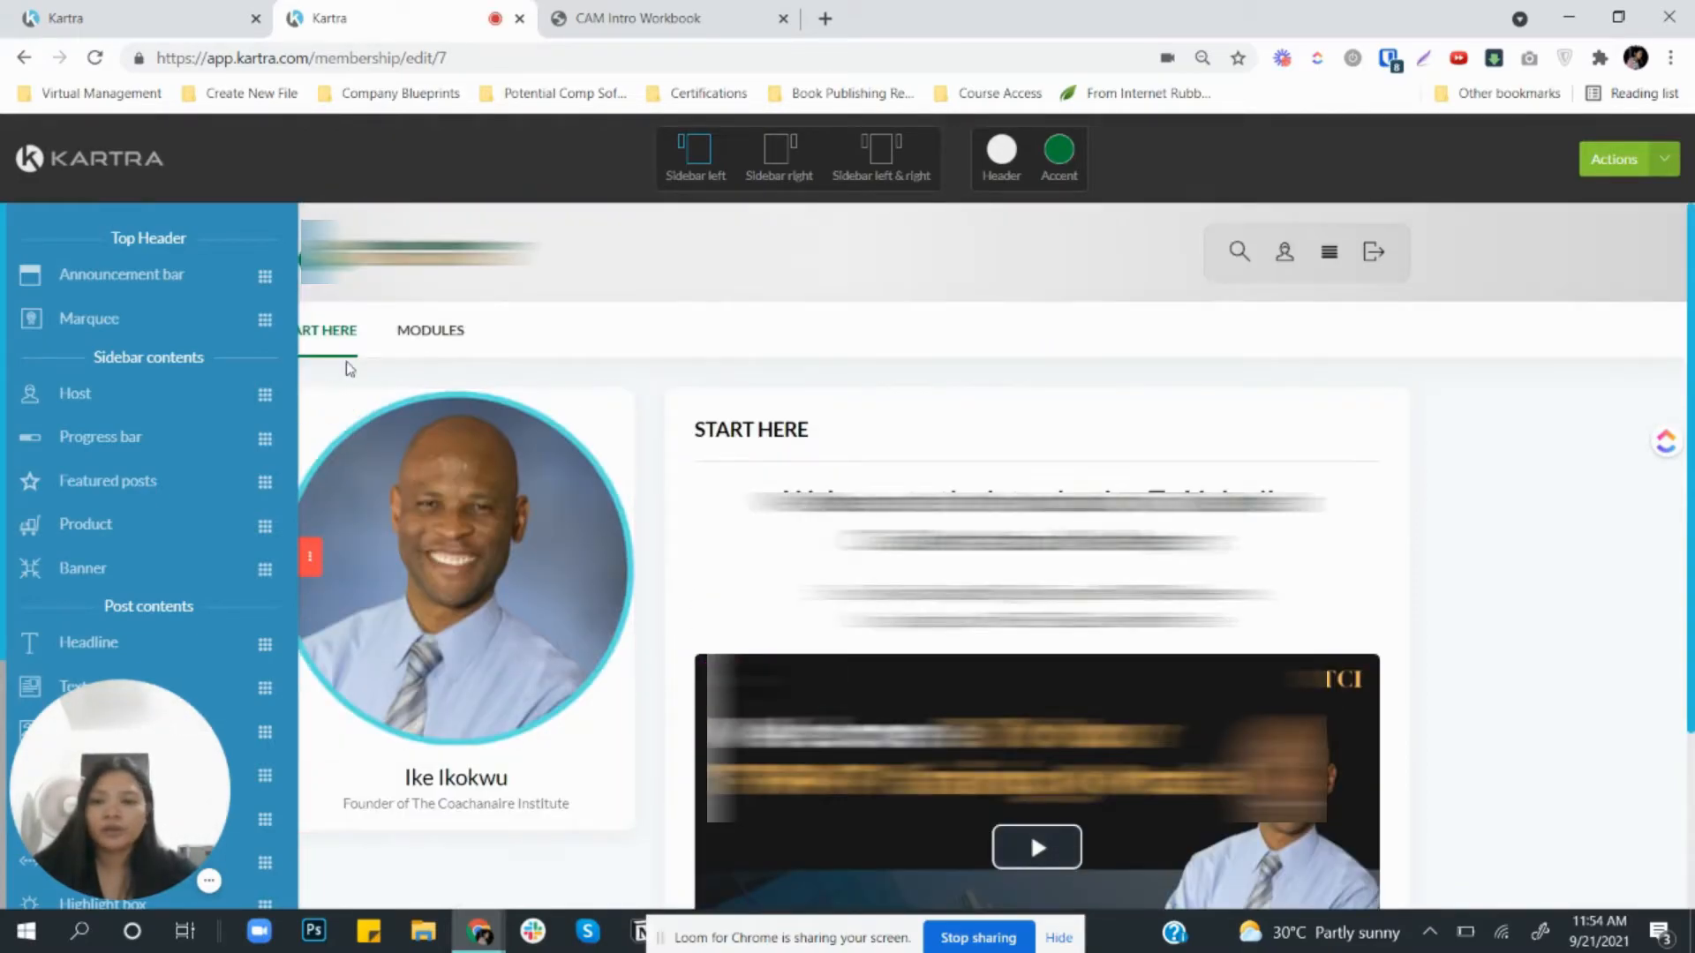
pyautogui.click(436, 336)
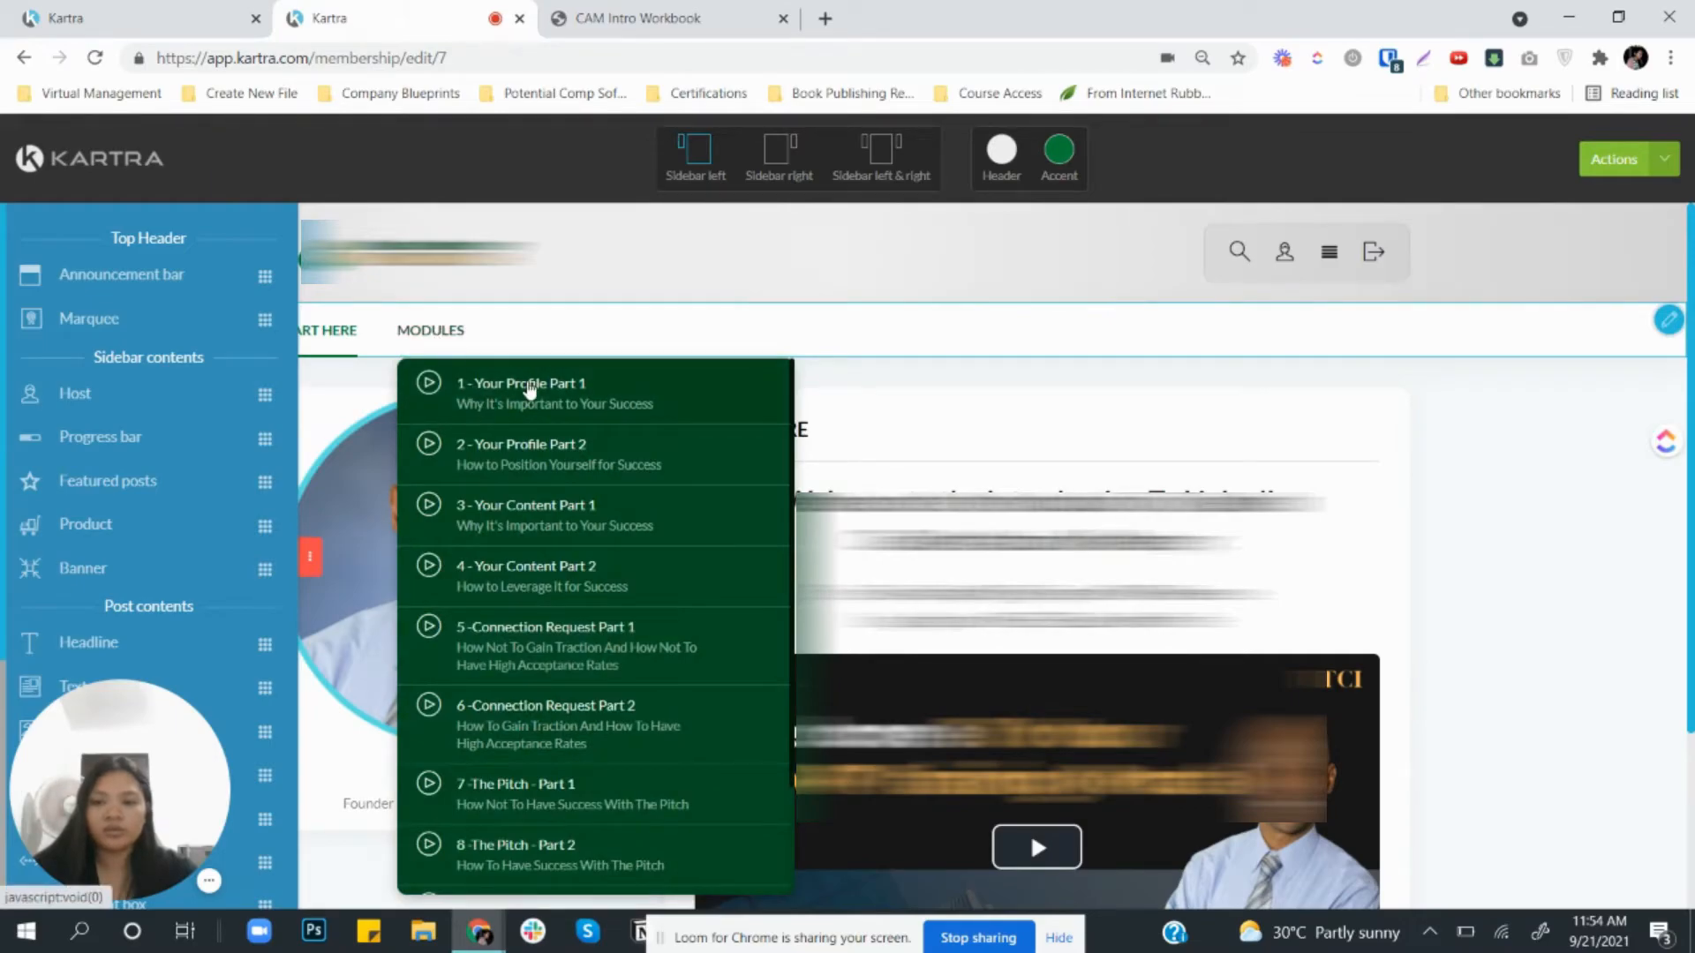
pyautogui.click(529, 388)
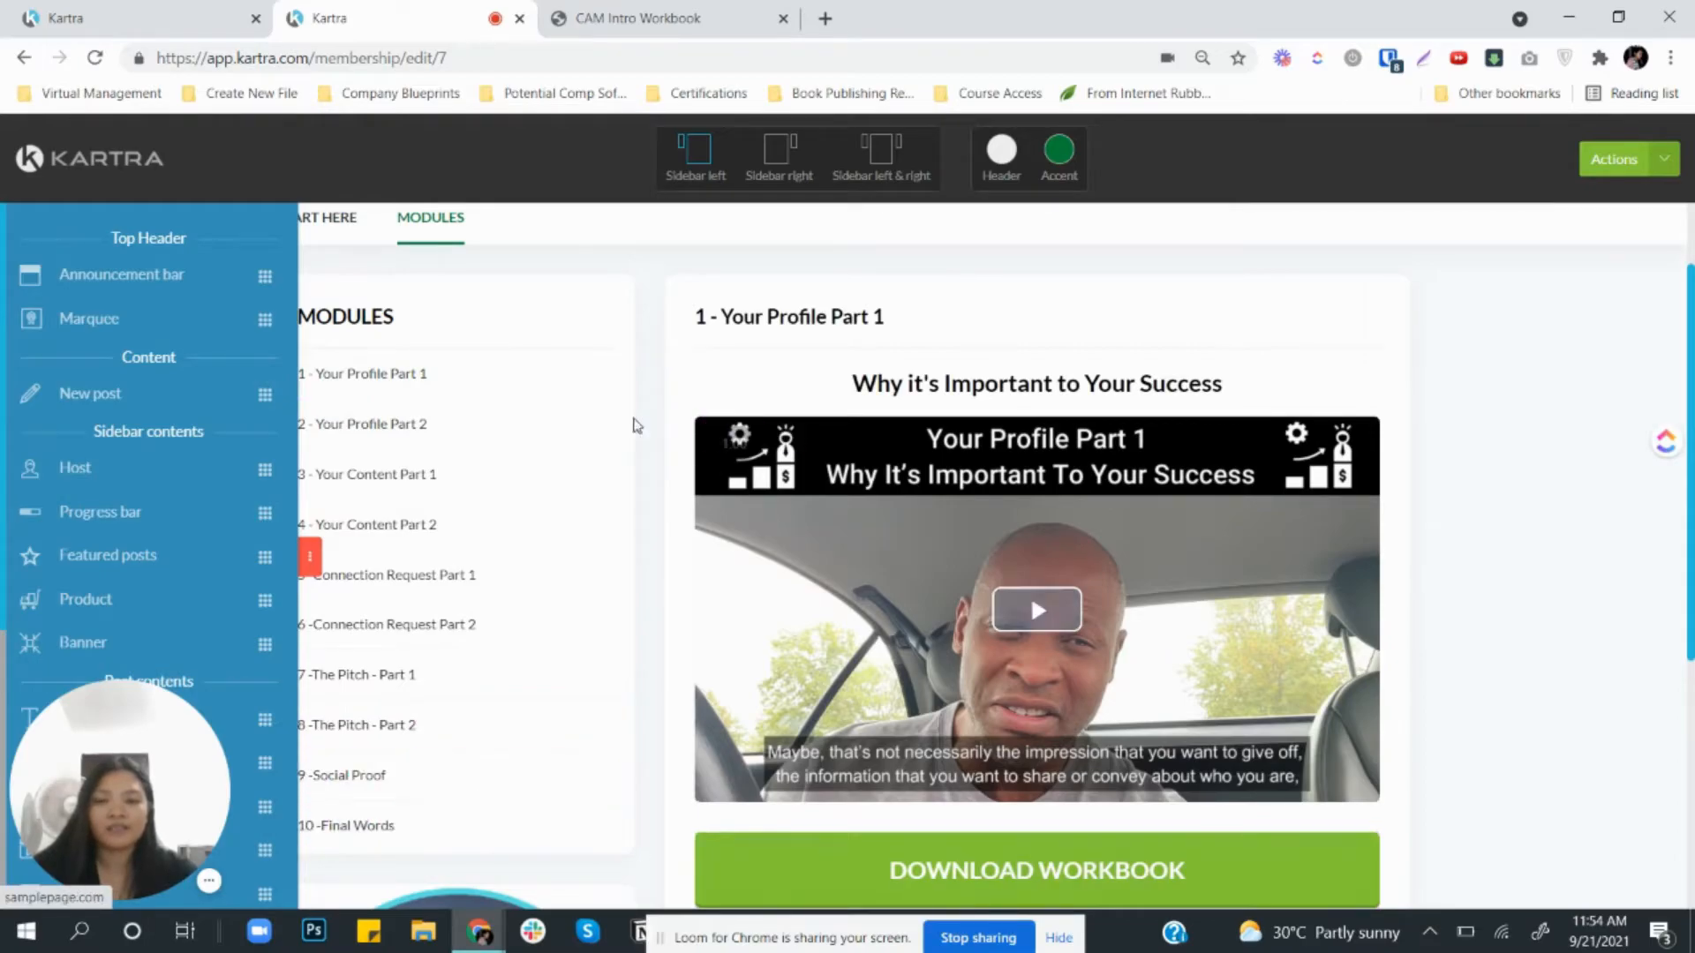
pyautogui.click(548, 432)
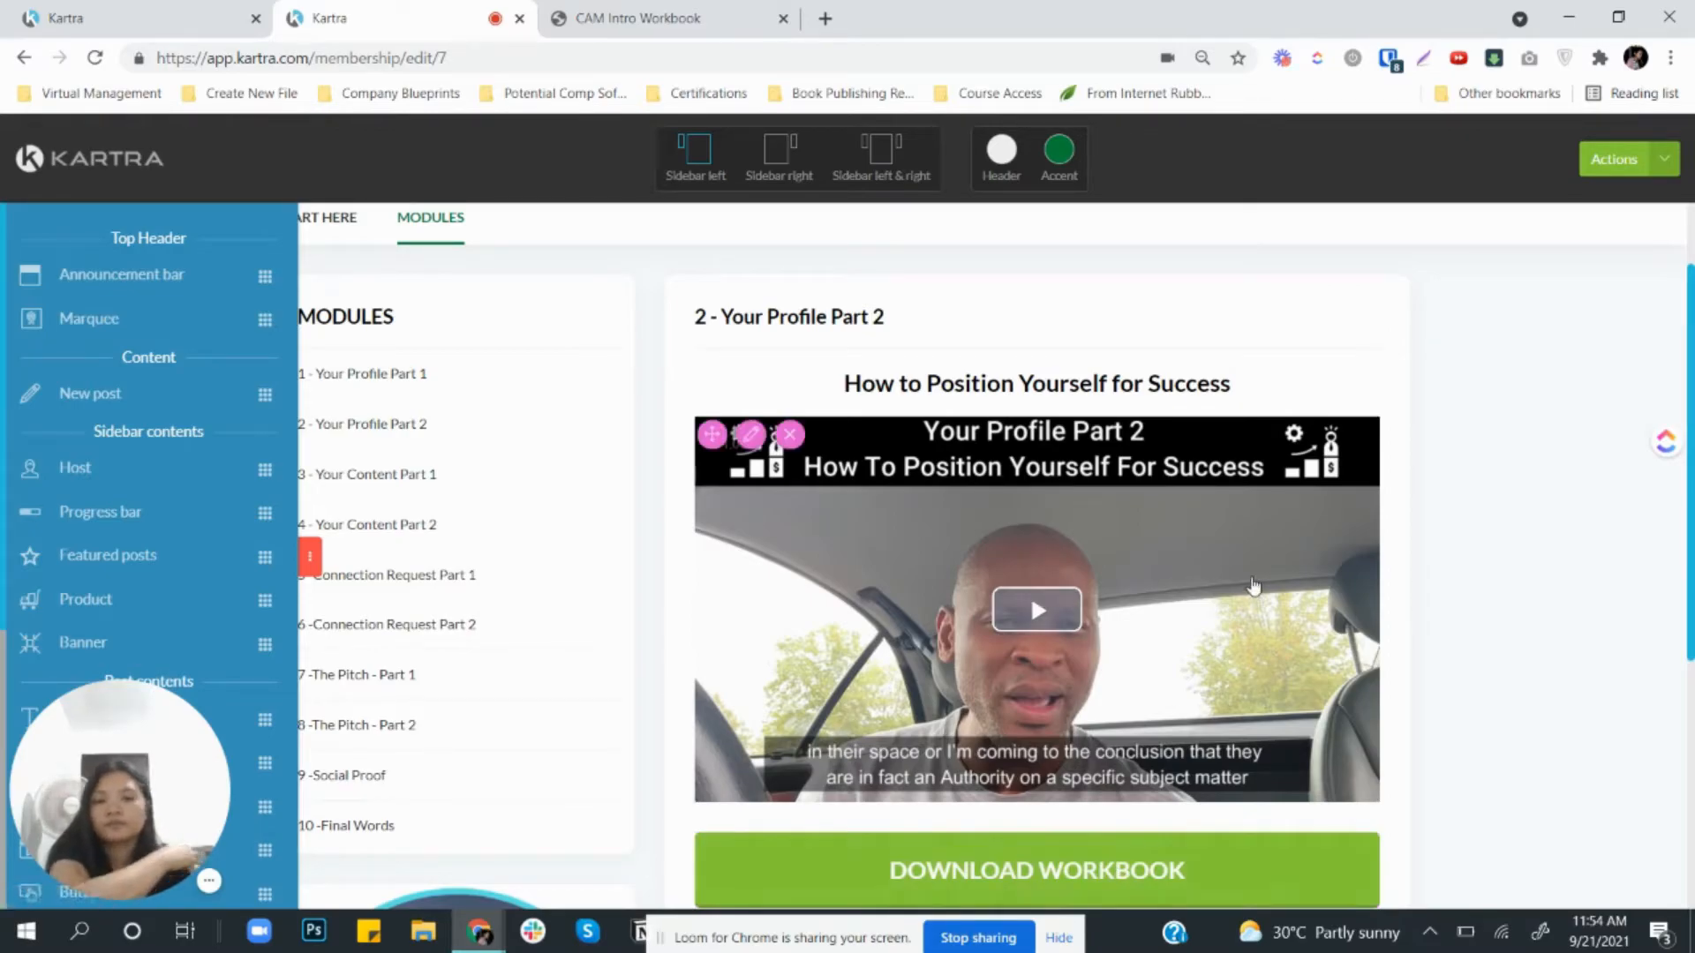
pyautogui.scroll(-2, 1251, 587)
pyautogui.scroll(1, 1252, 586)
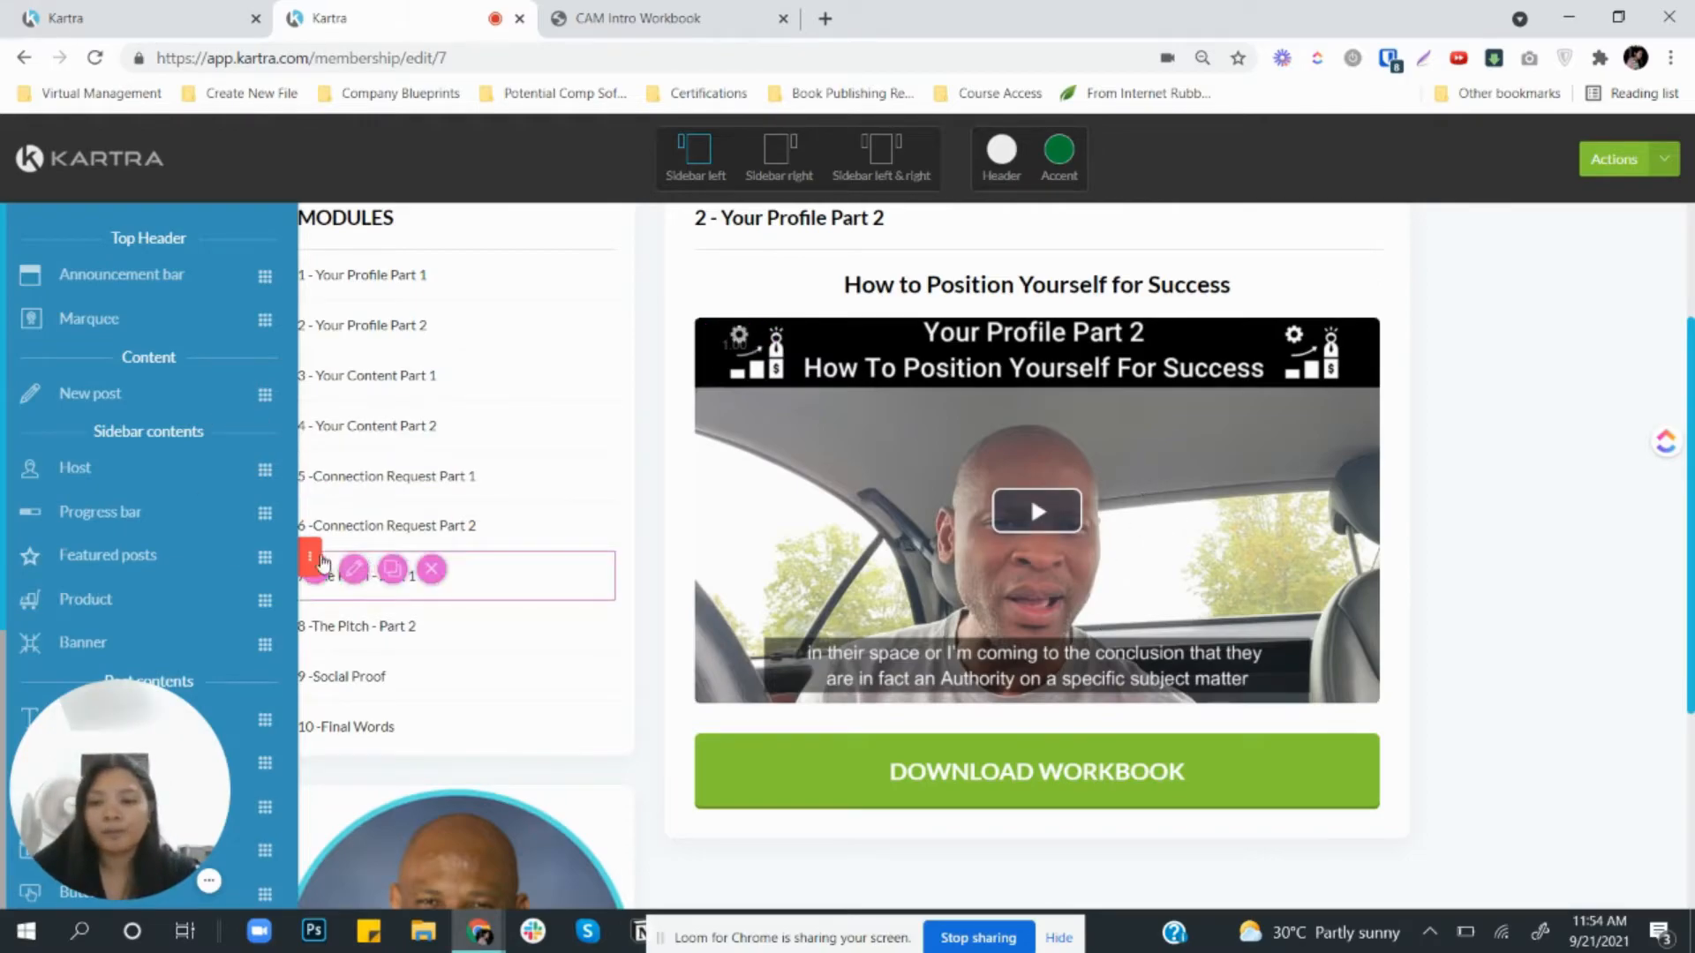
pyautogui.scroll(-5, 617, 556)
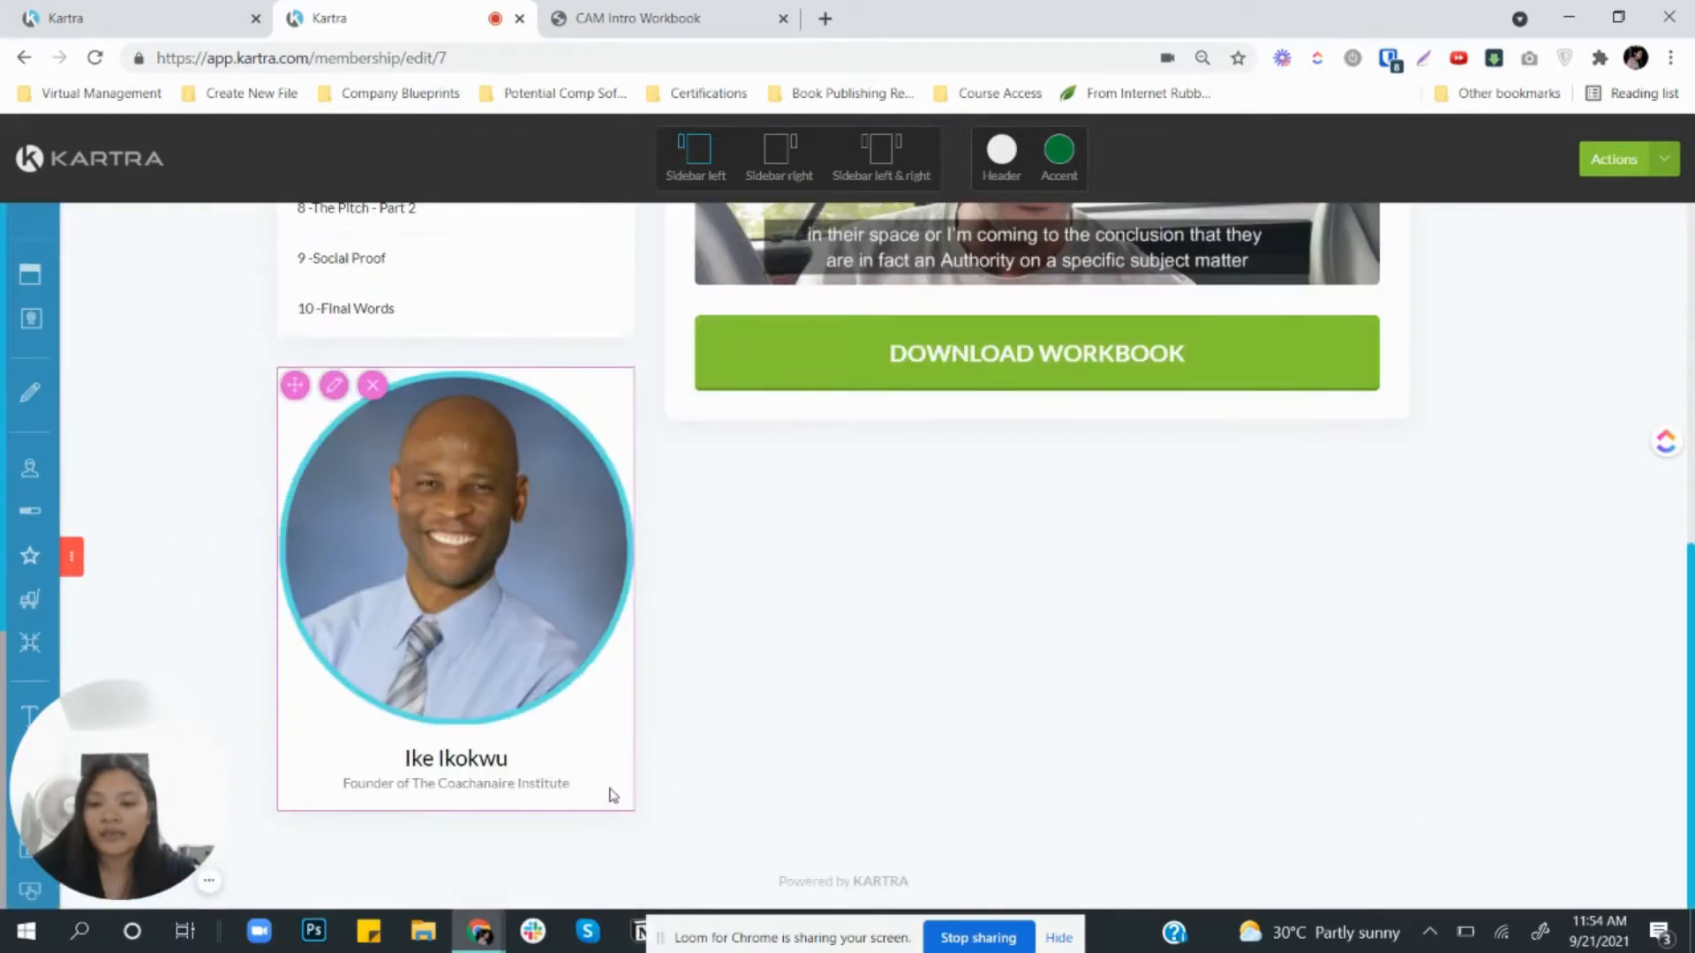
# Step: Add a Banner element to the membership sidebar beneath the host profile
pyautogui.click(76, 561)
pyautogui.scroll(-1, 241, 547)
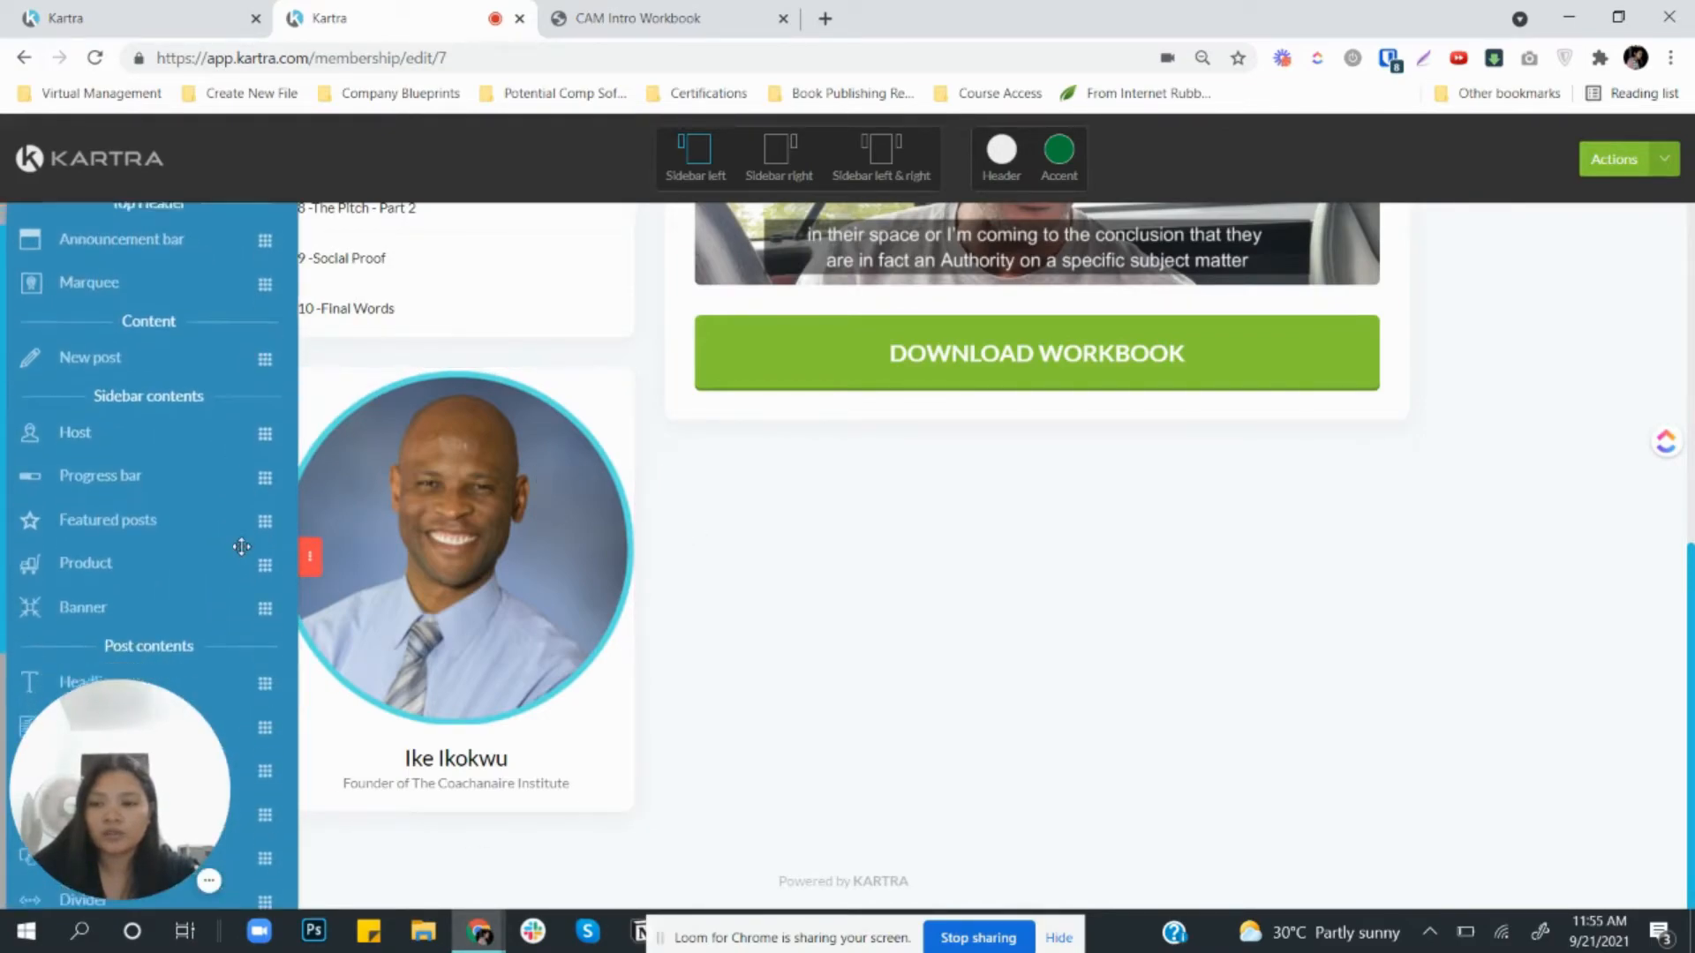
pyautogui.scroll(-4, 241, 547)
pyautogui.moveTo(84, 456); pyautogui.dragTo(485, 794)
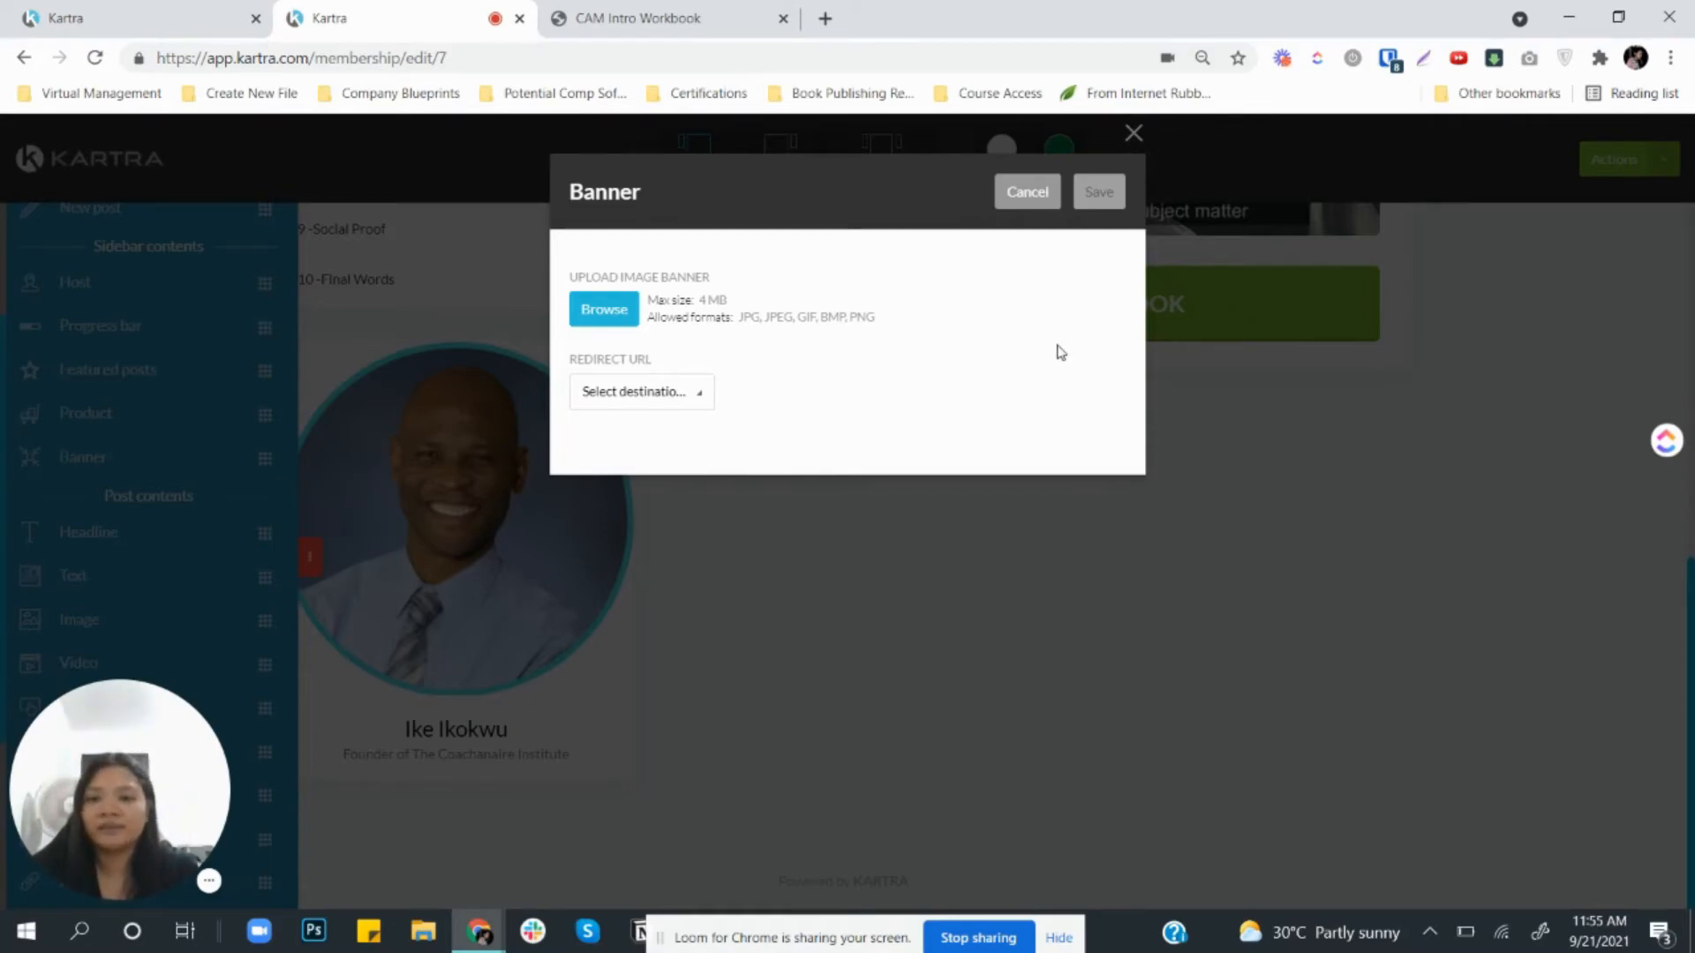
pyautogui.click(605, 309)
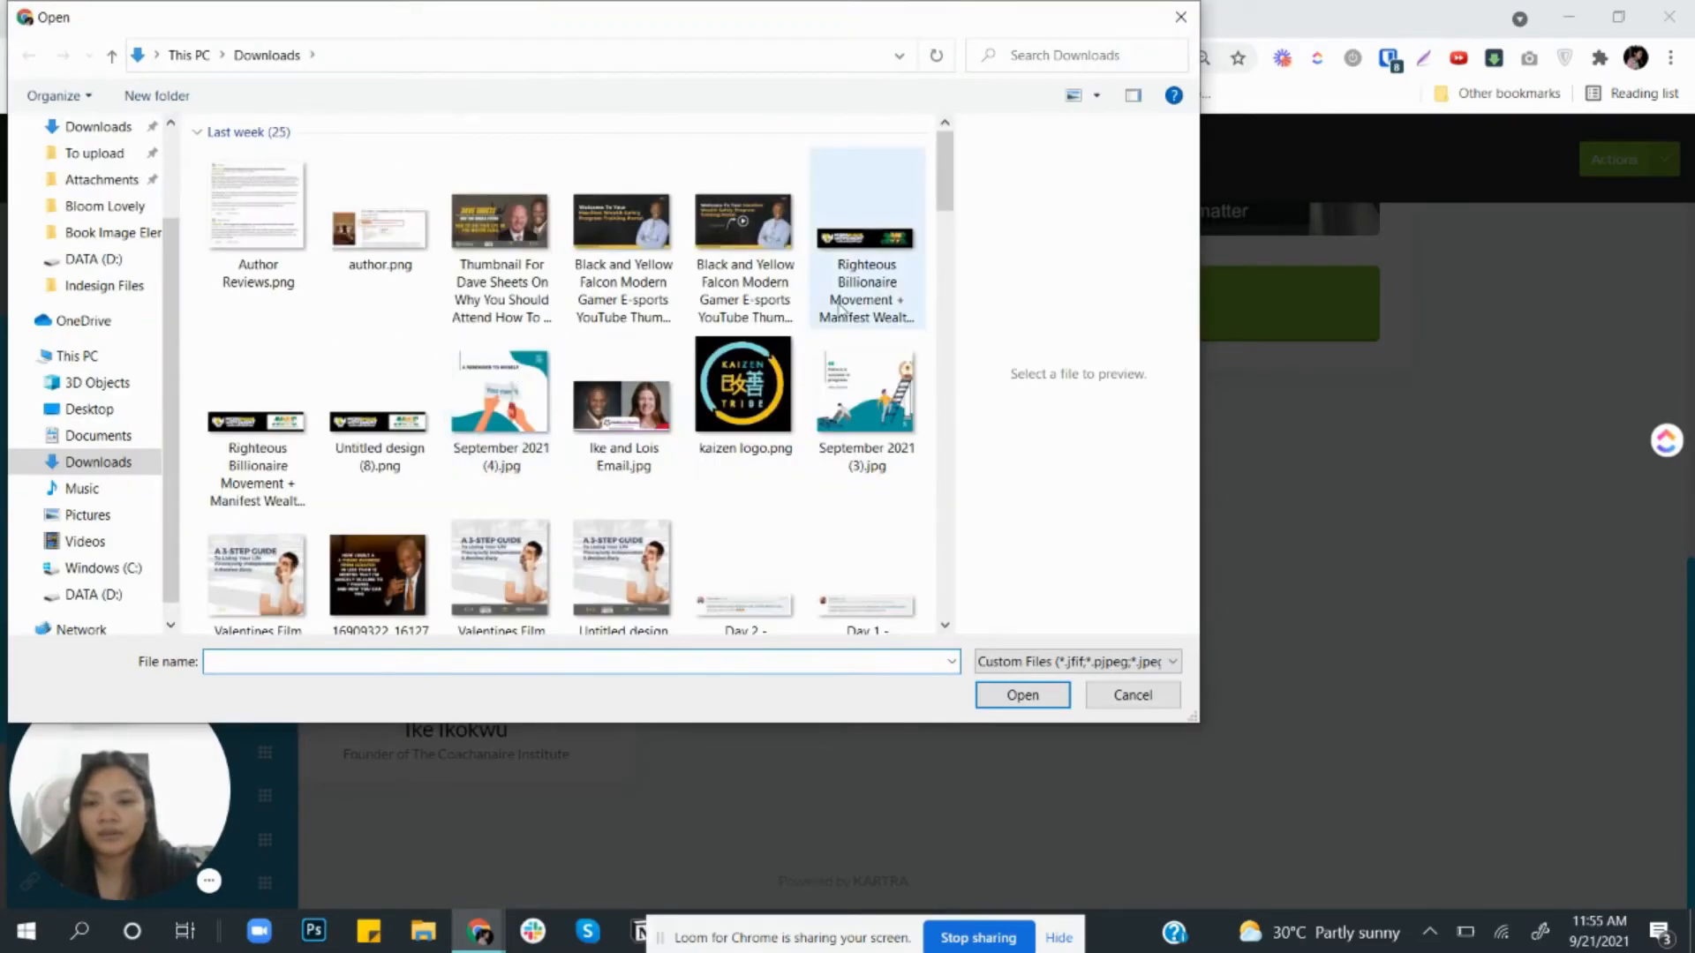
pyautogui.moveTo(949, 181); pyautogui.dragTo(944, 327)
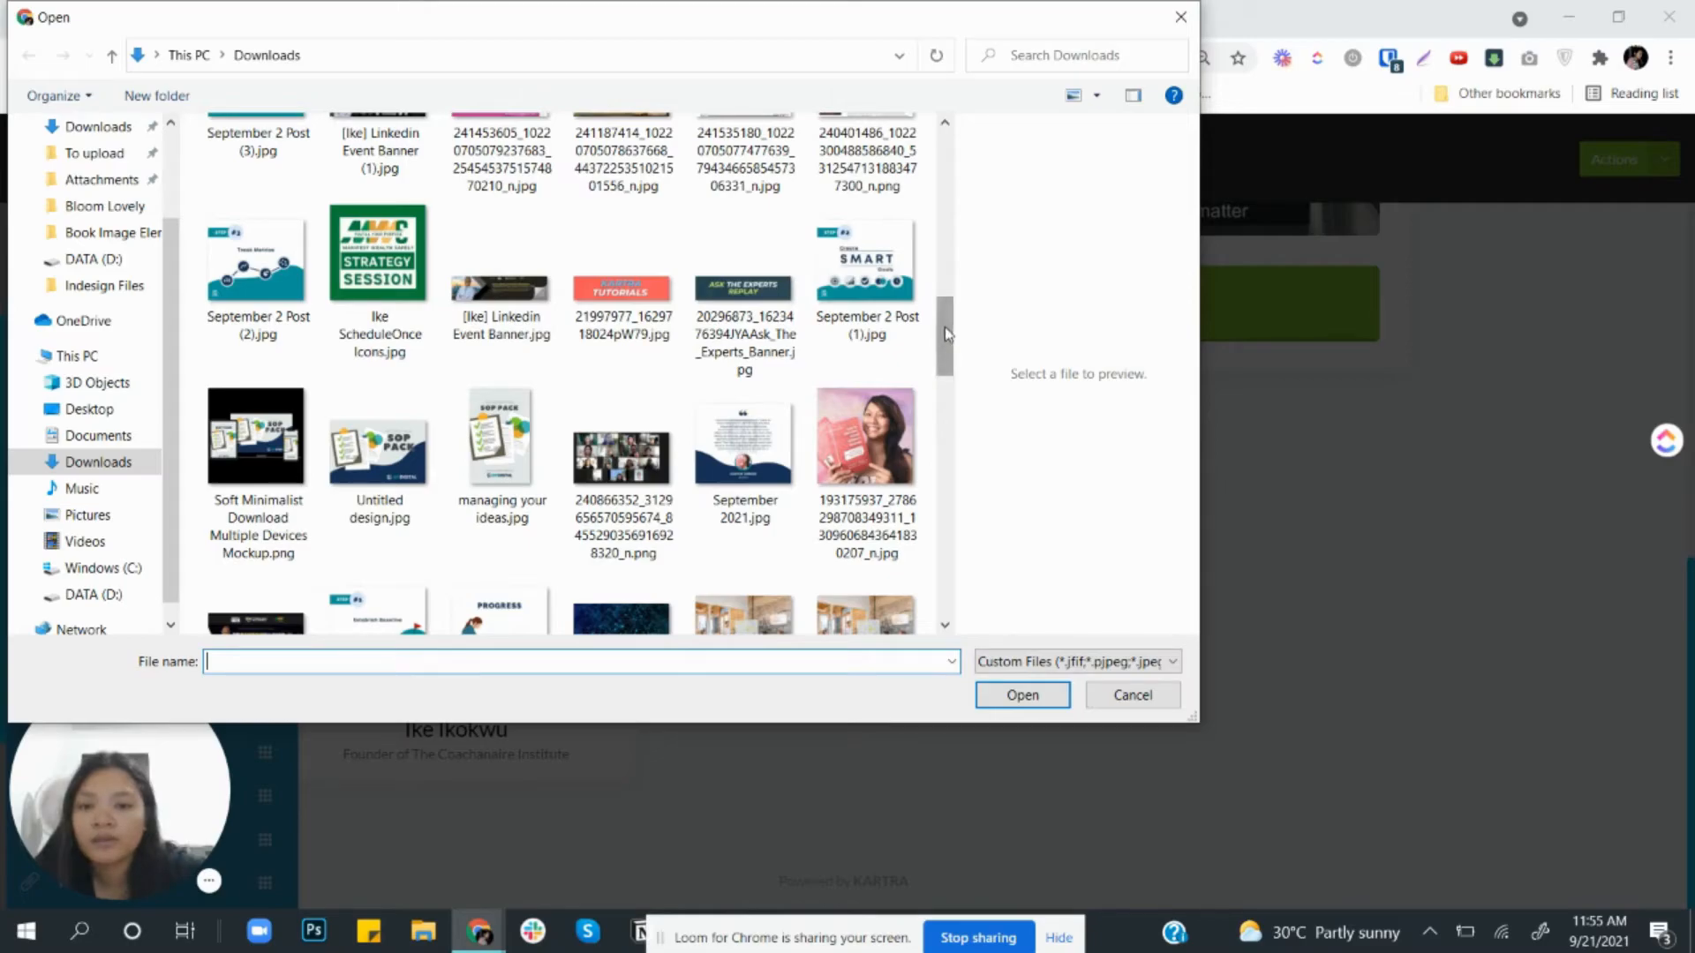
pyautogui.click(754, 302)
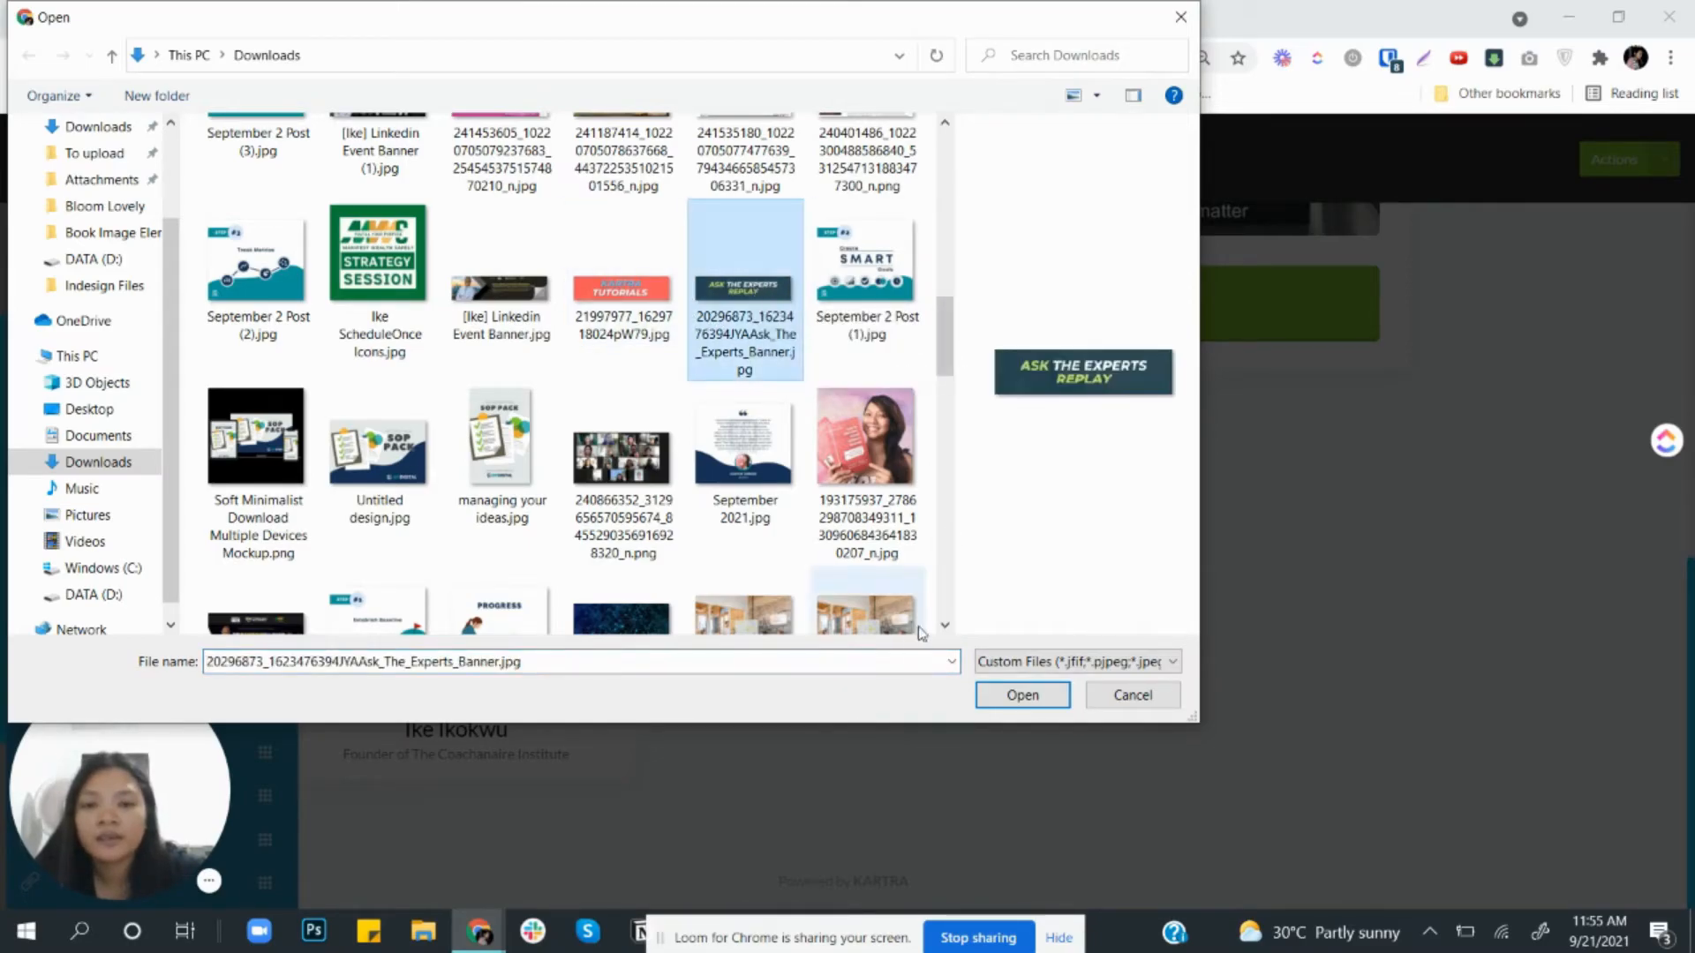
pyautogui.click(1022, 695)
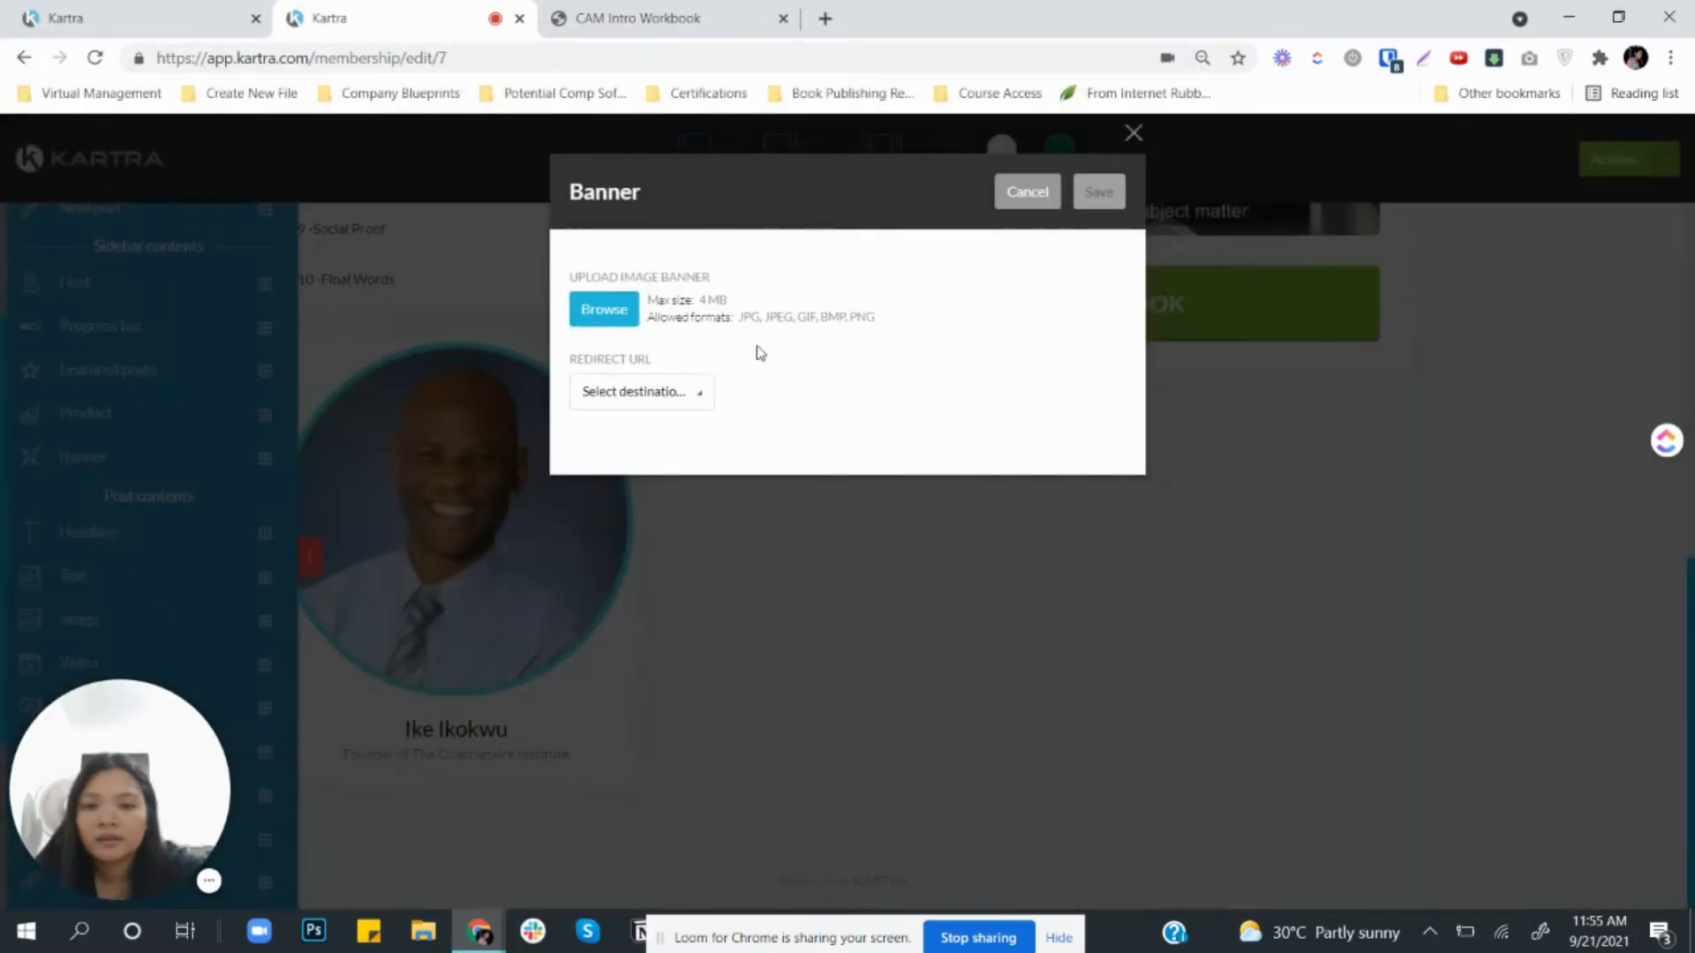
# Step: Set the banner's redirect destination to a Kartra page on the 7-figure mentor site
pyautogui.click(681, 399)
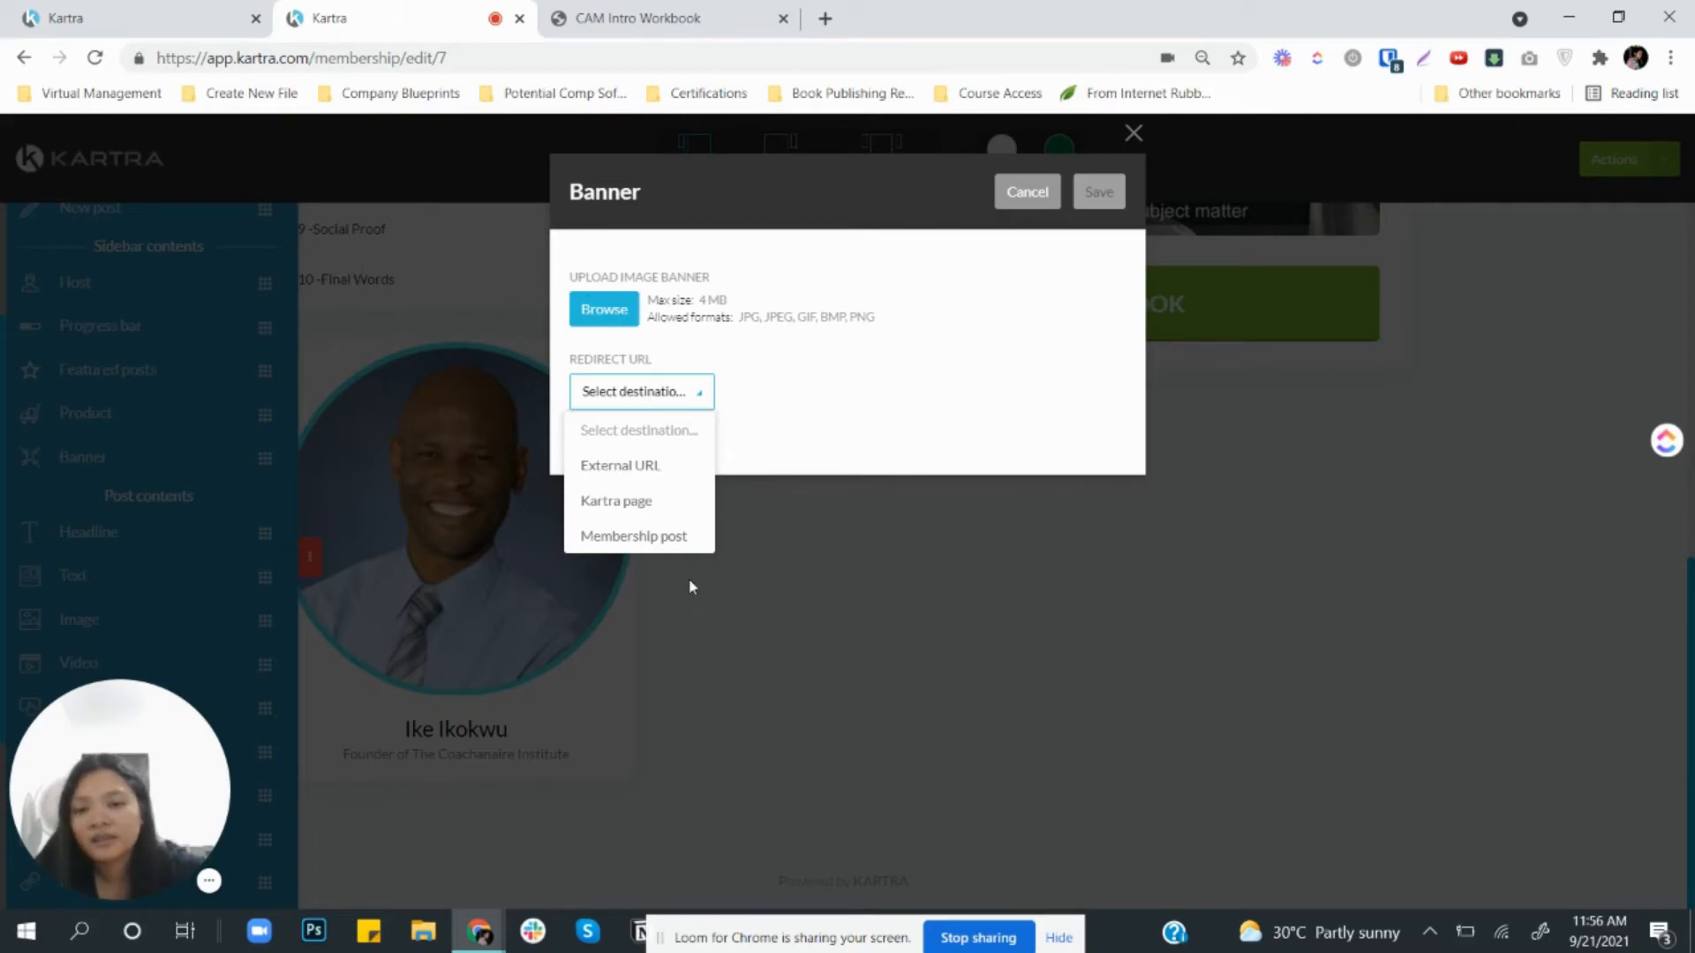
pyautogui.click(647, 505)
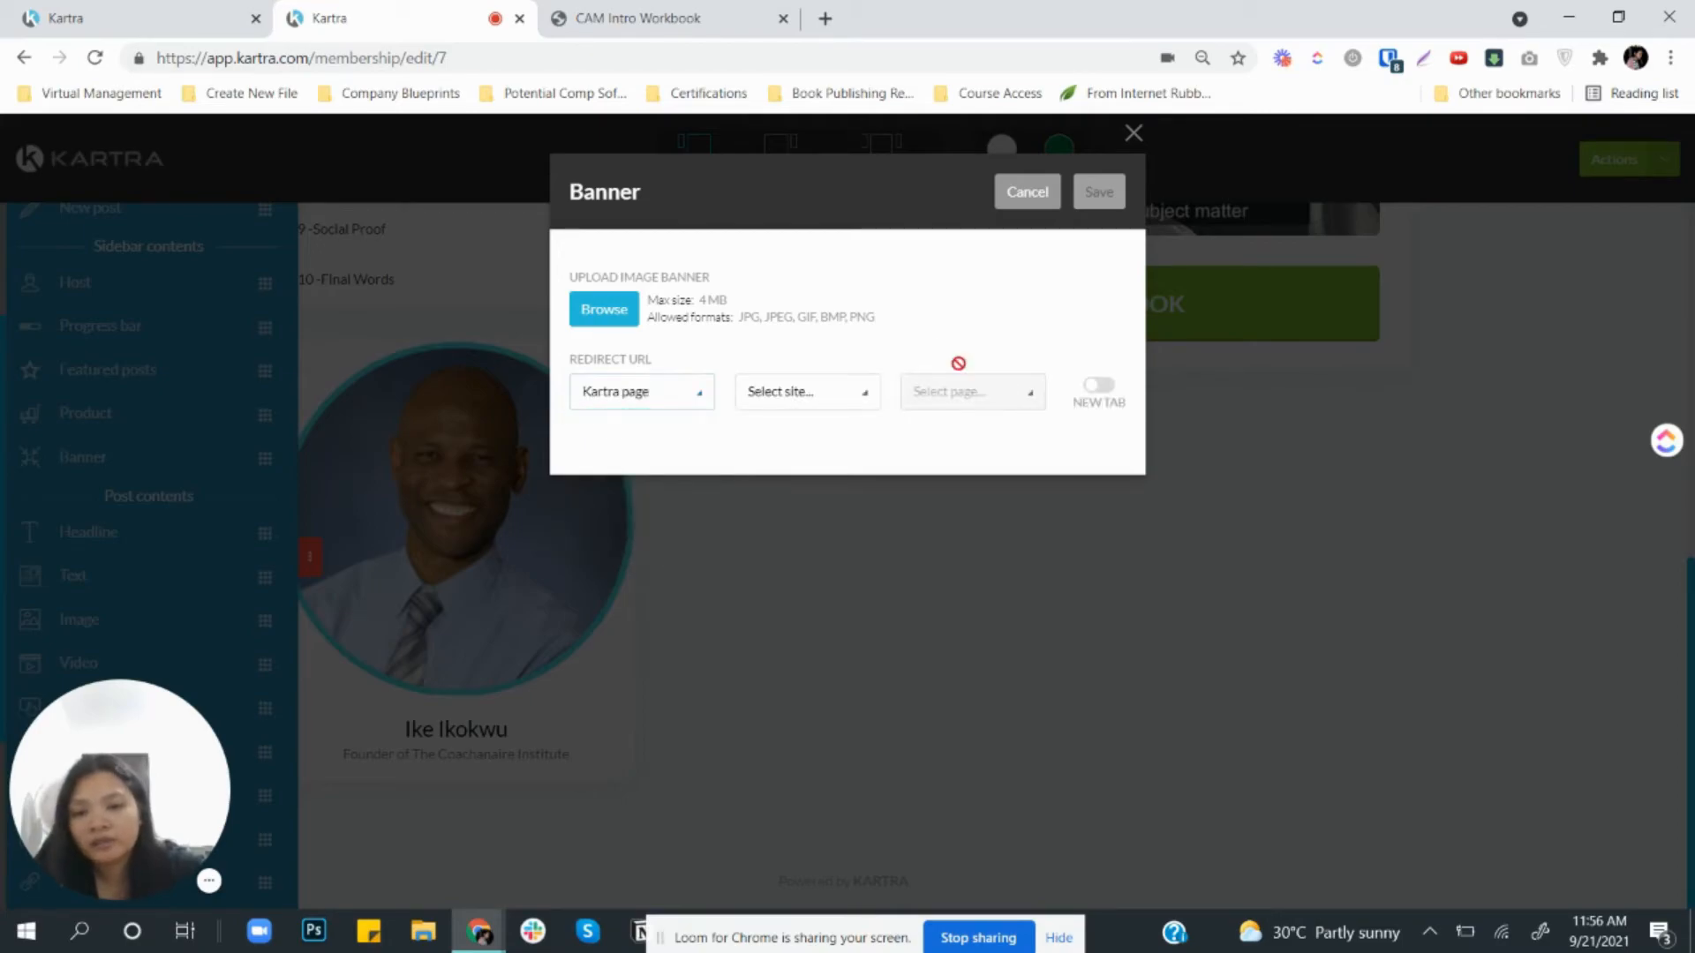
pyautogui.click(835, 394)
pyautogui.click(836, 500)
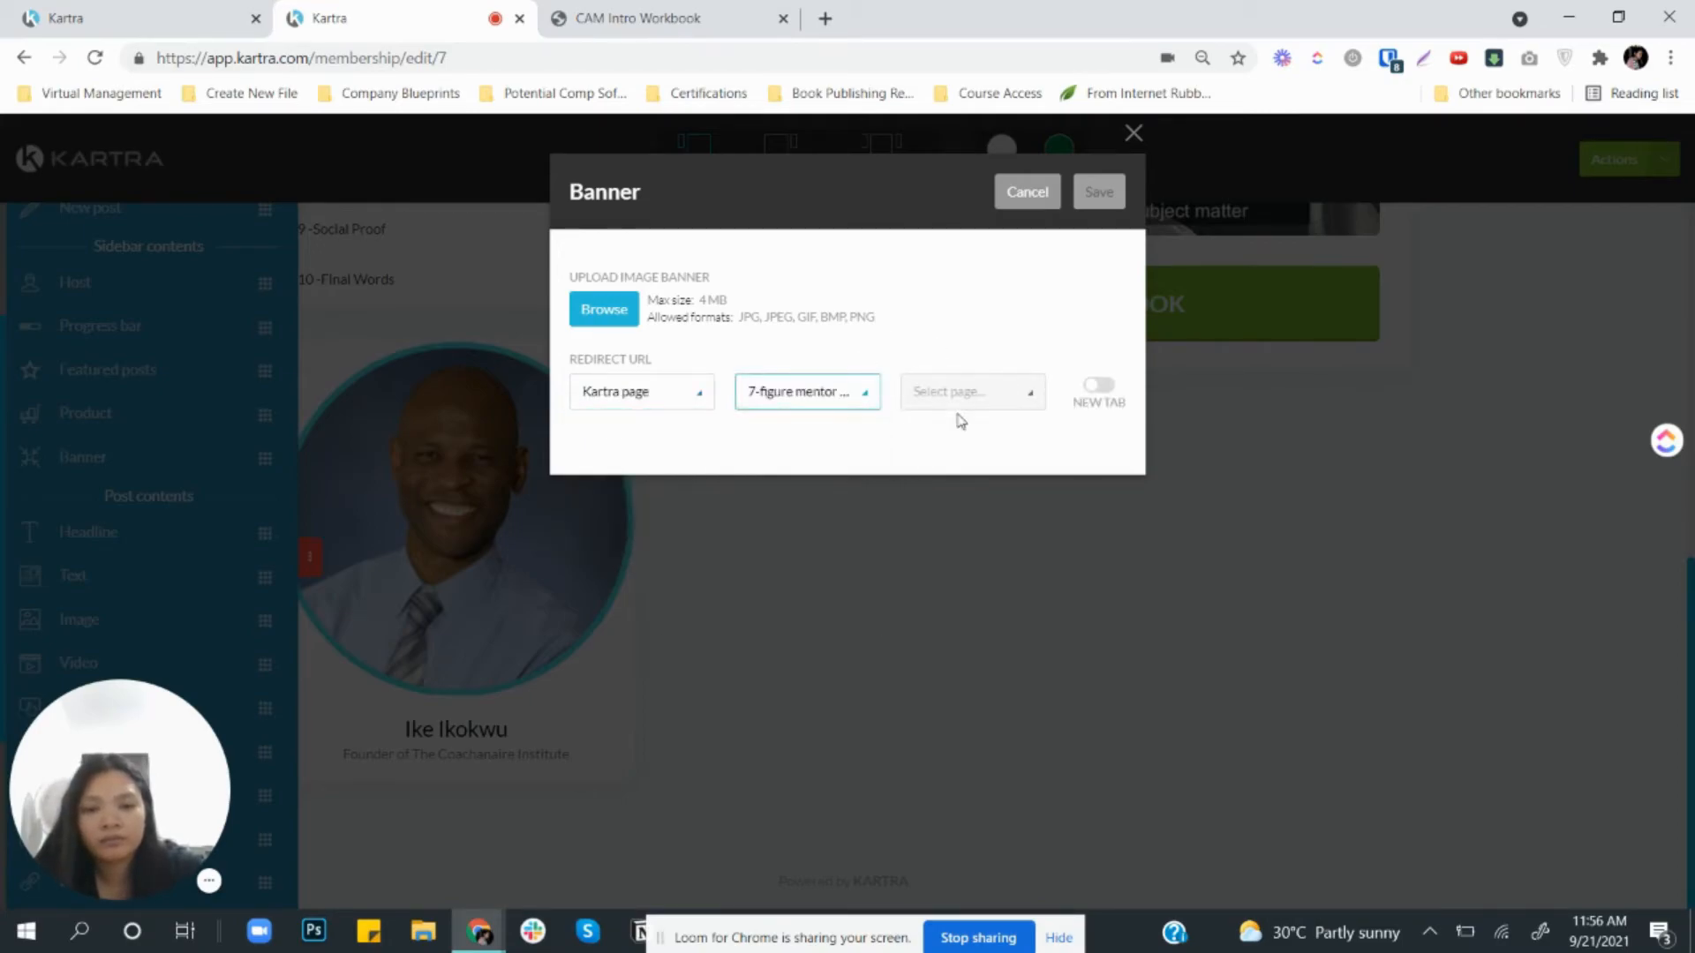
pyautogui.click(1006, 401)
# Step: Set the banner's redirect destination to an external URL and check the CAM Intro Workbook tab as the link's source
pyautogui.click(693, 406)
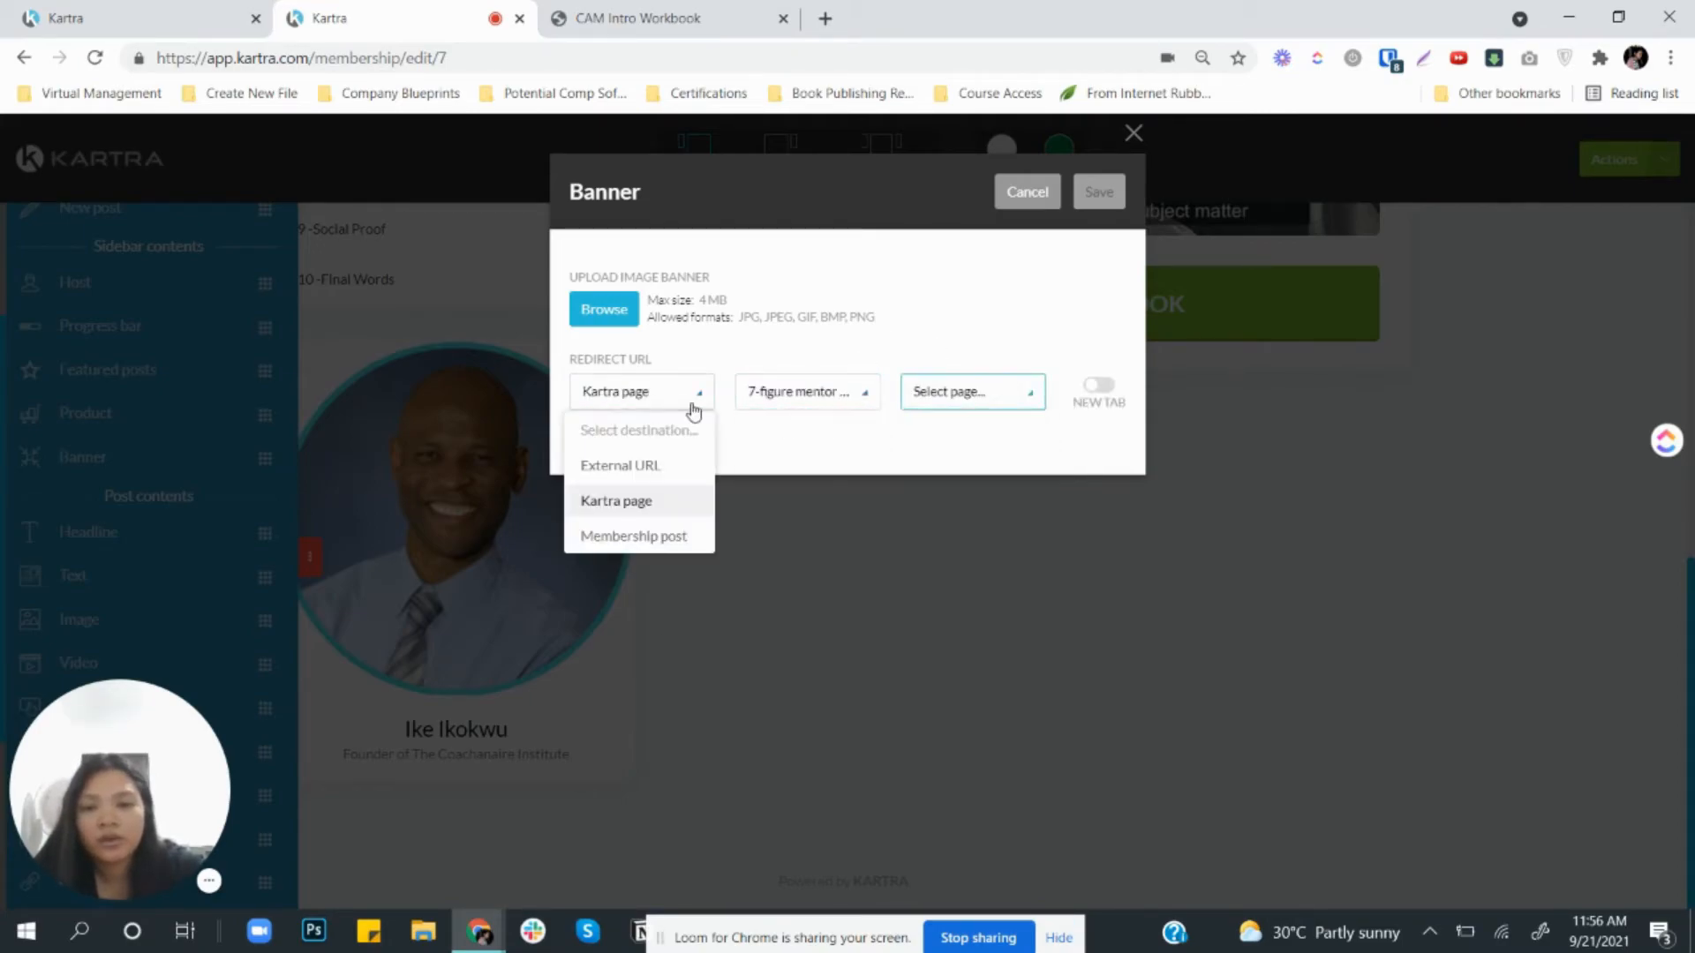
pyautogui.click(641, 467)
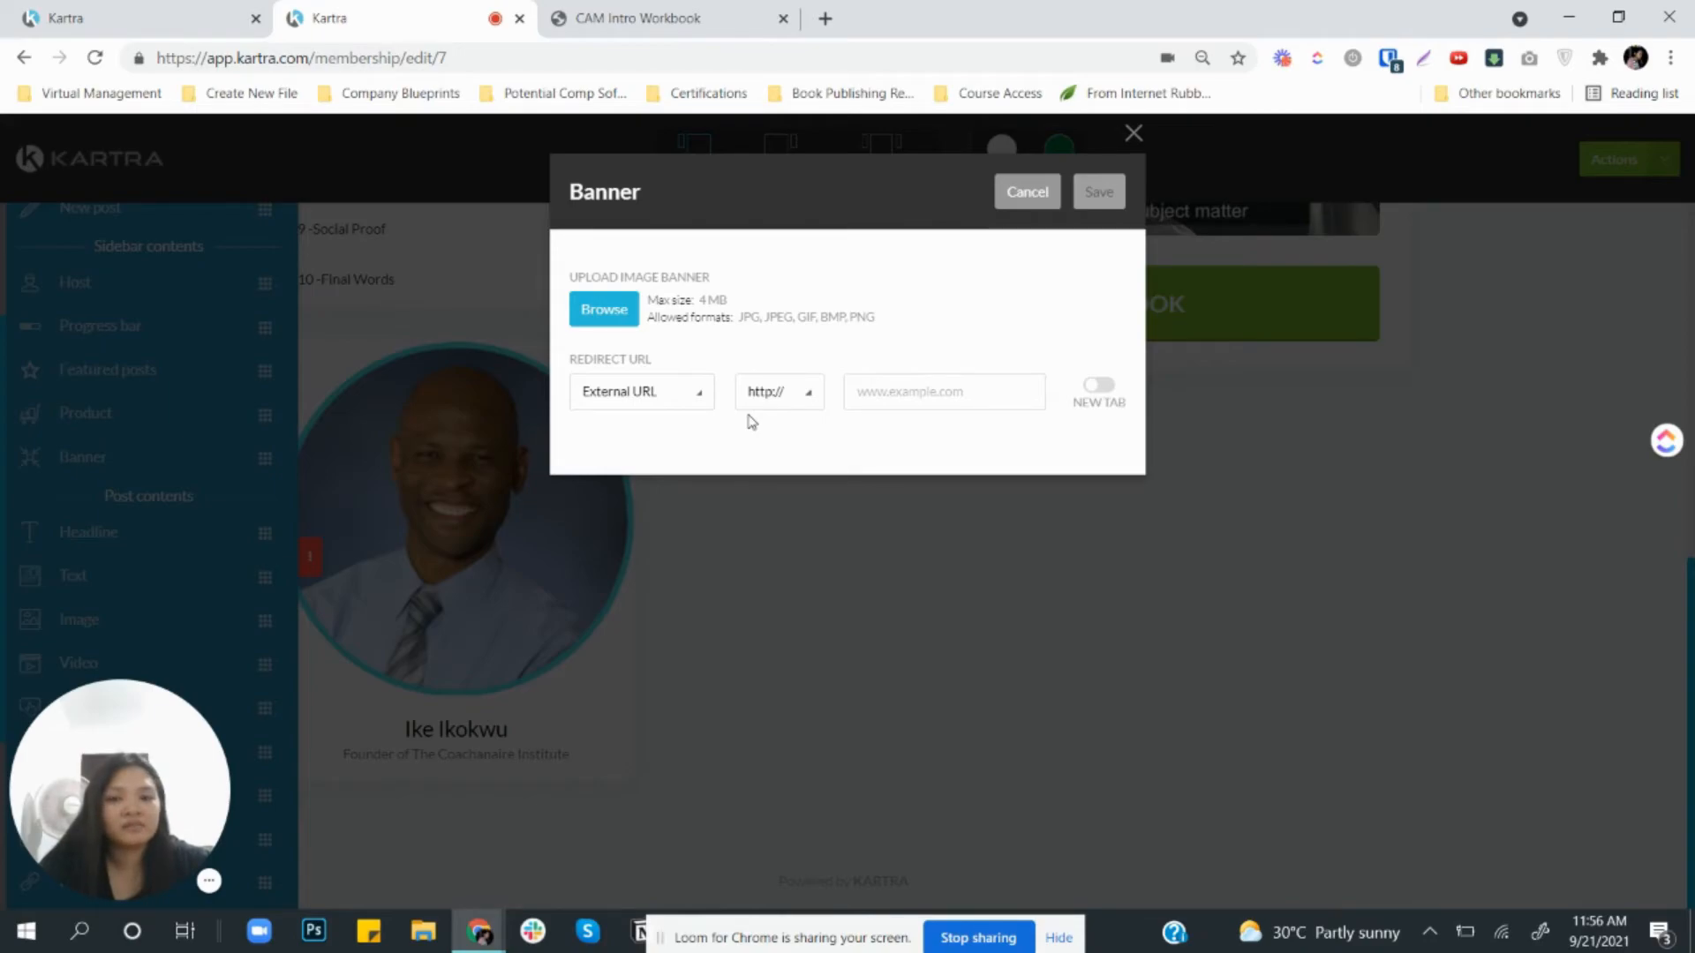
pyautogui.click(682, 390)
pyautogui.click(644, 472)
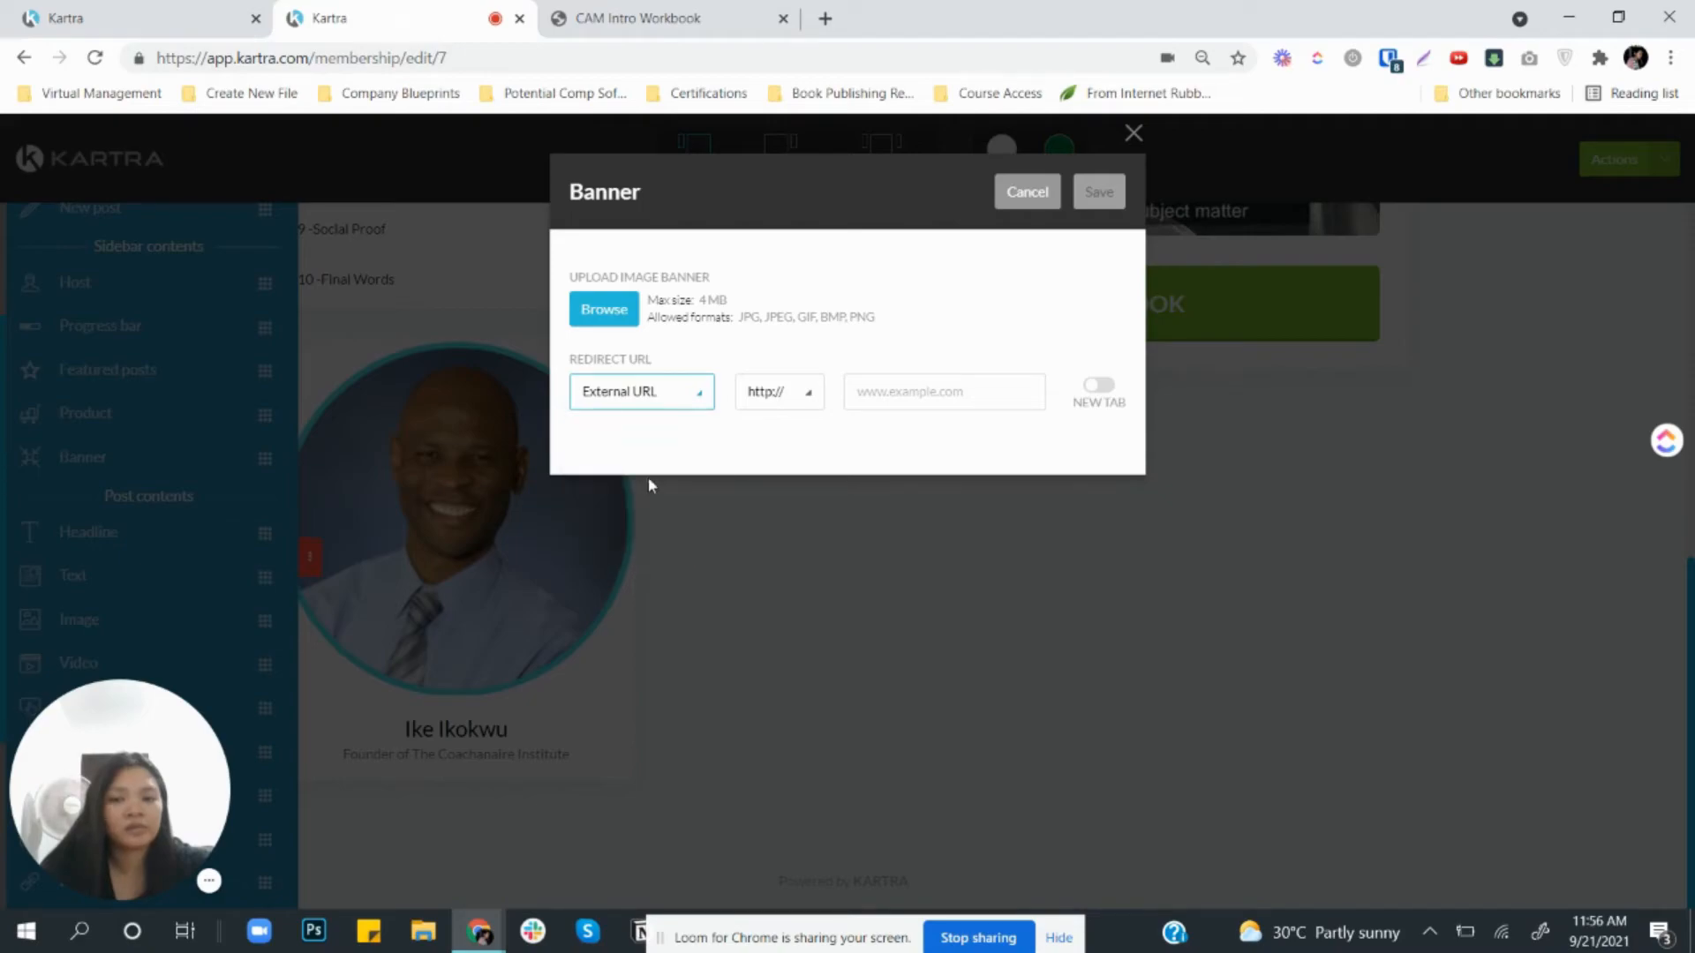
pyautogui.click(650, 402)
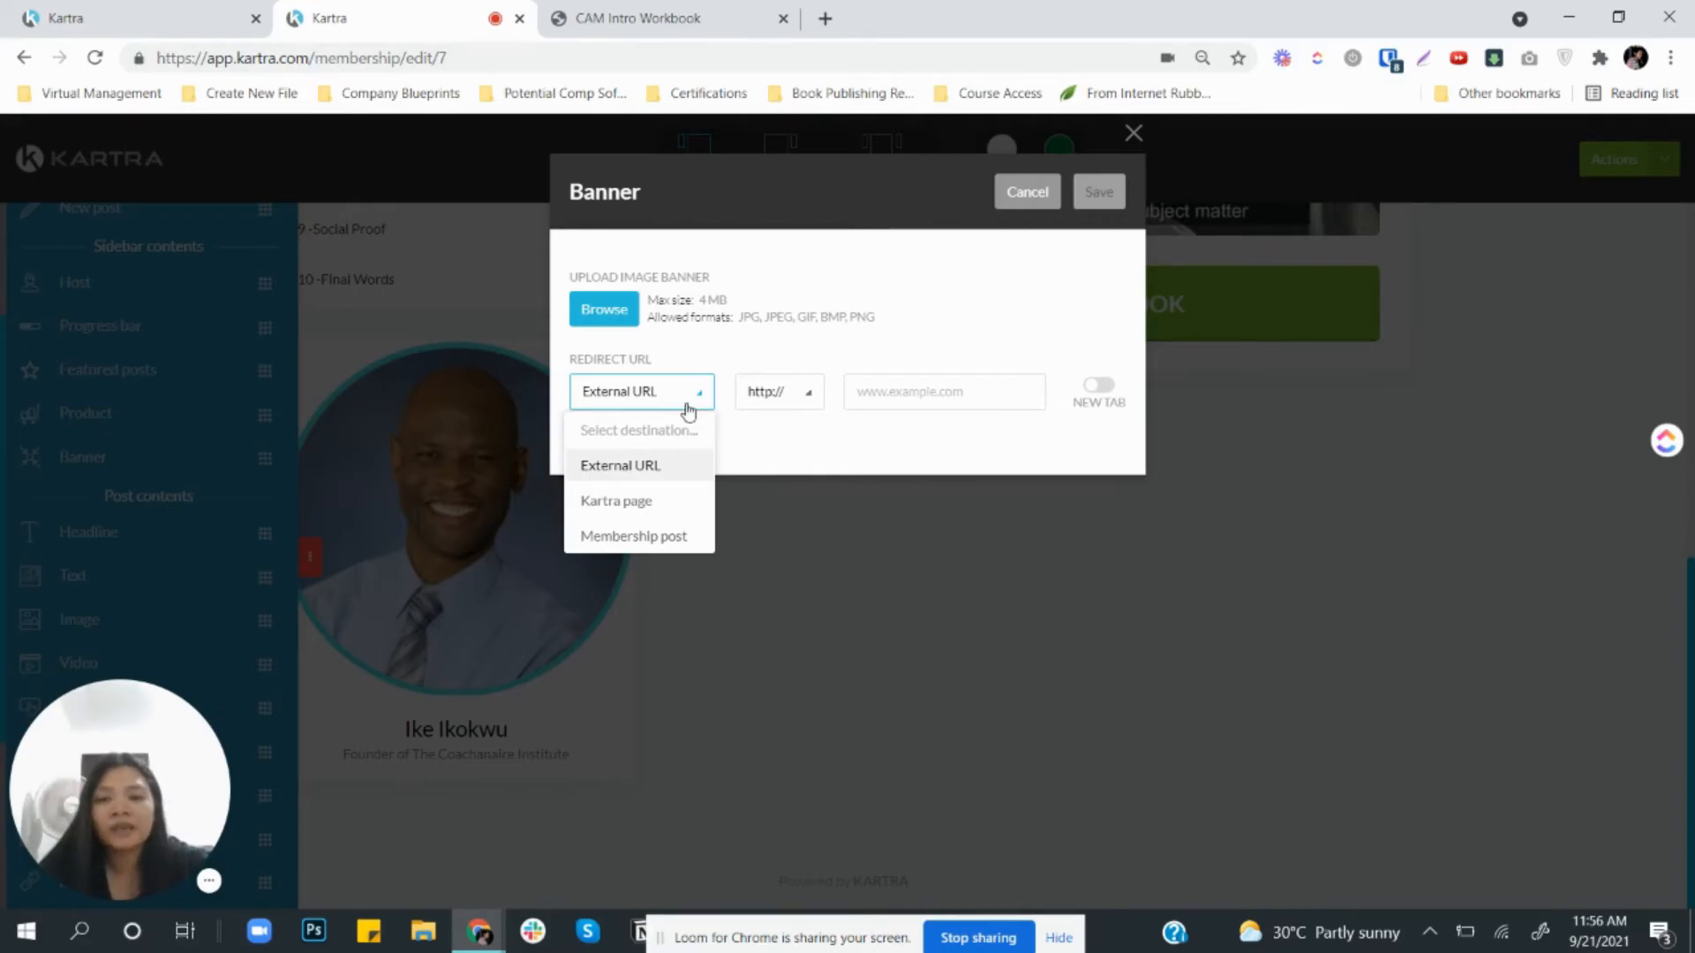
pyautogui.click(900, 393)
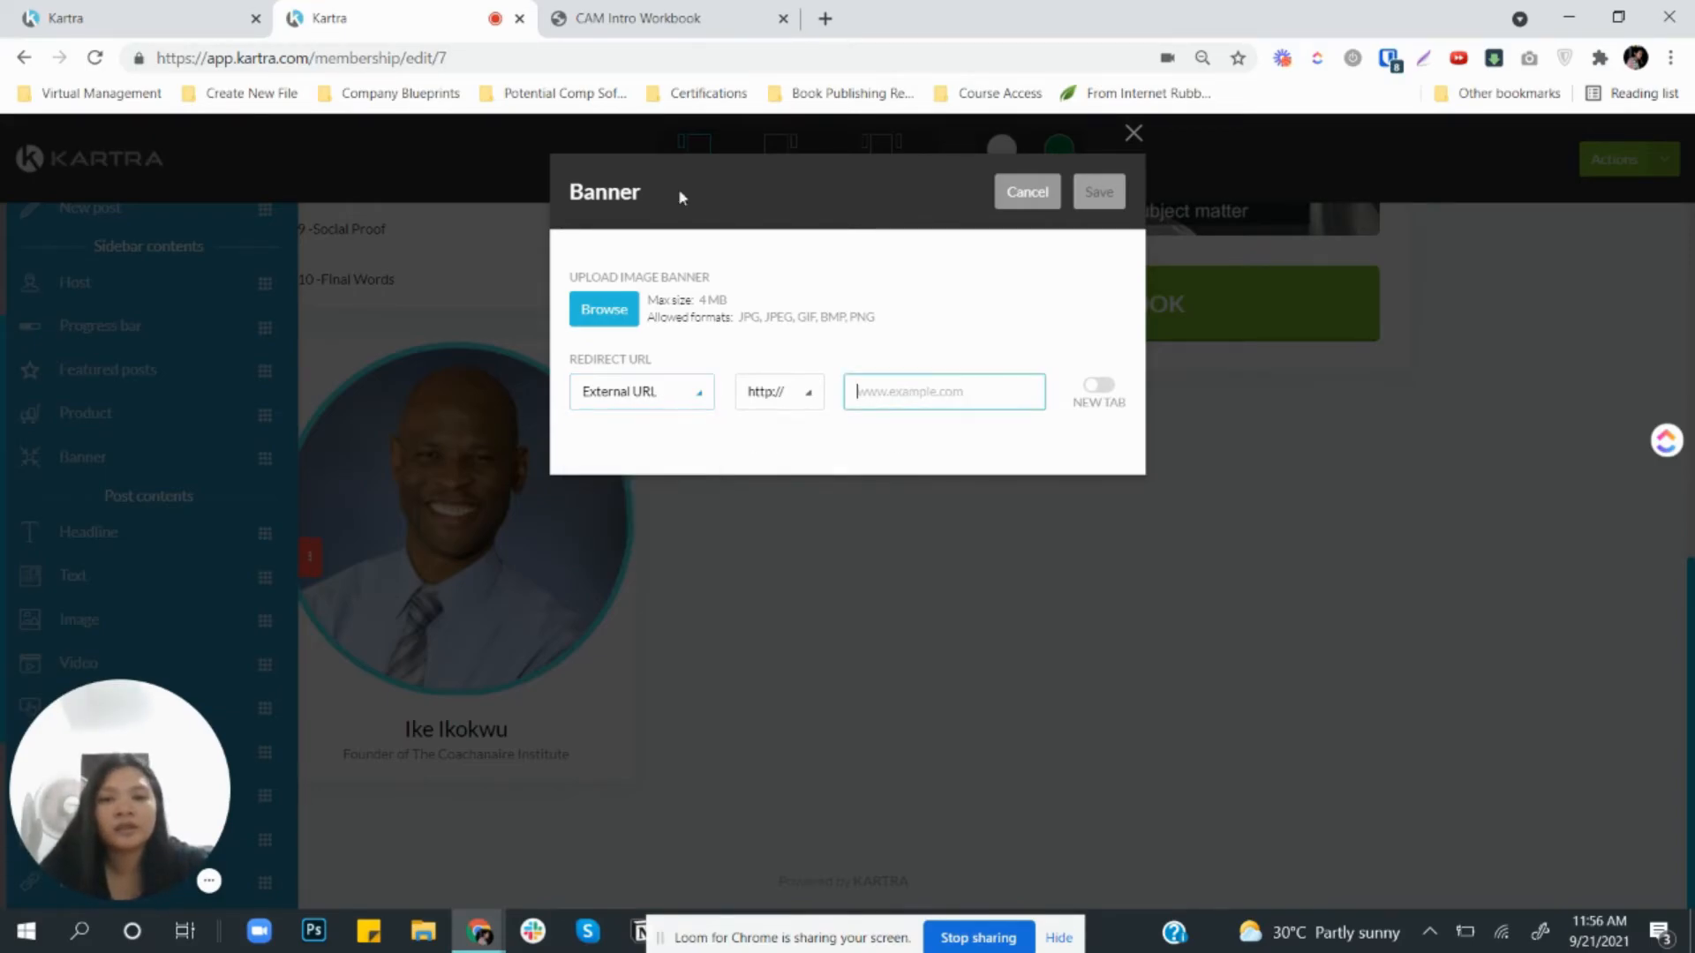
pyautogui.click(657, 25)
pyautogui.click(321, 16)
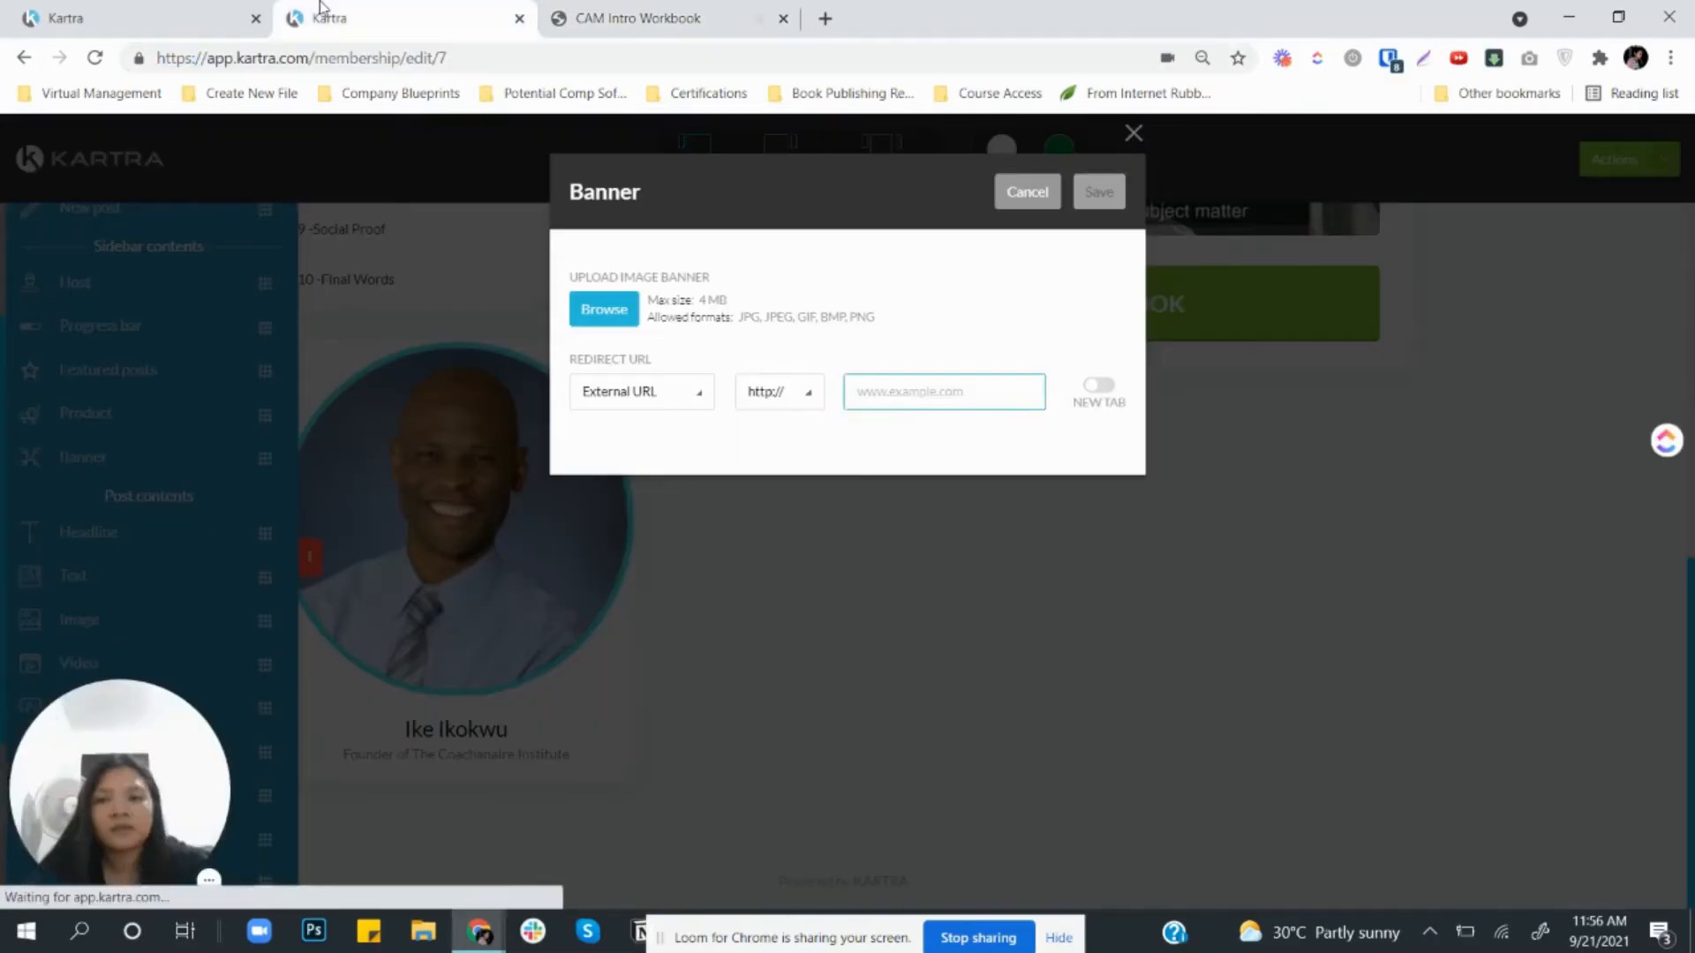
pyautogui.hotkey('ctrl', 'v')
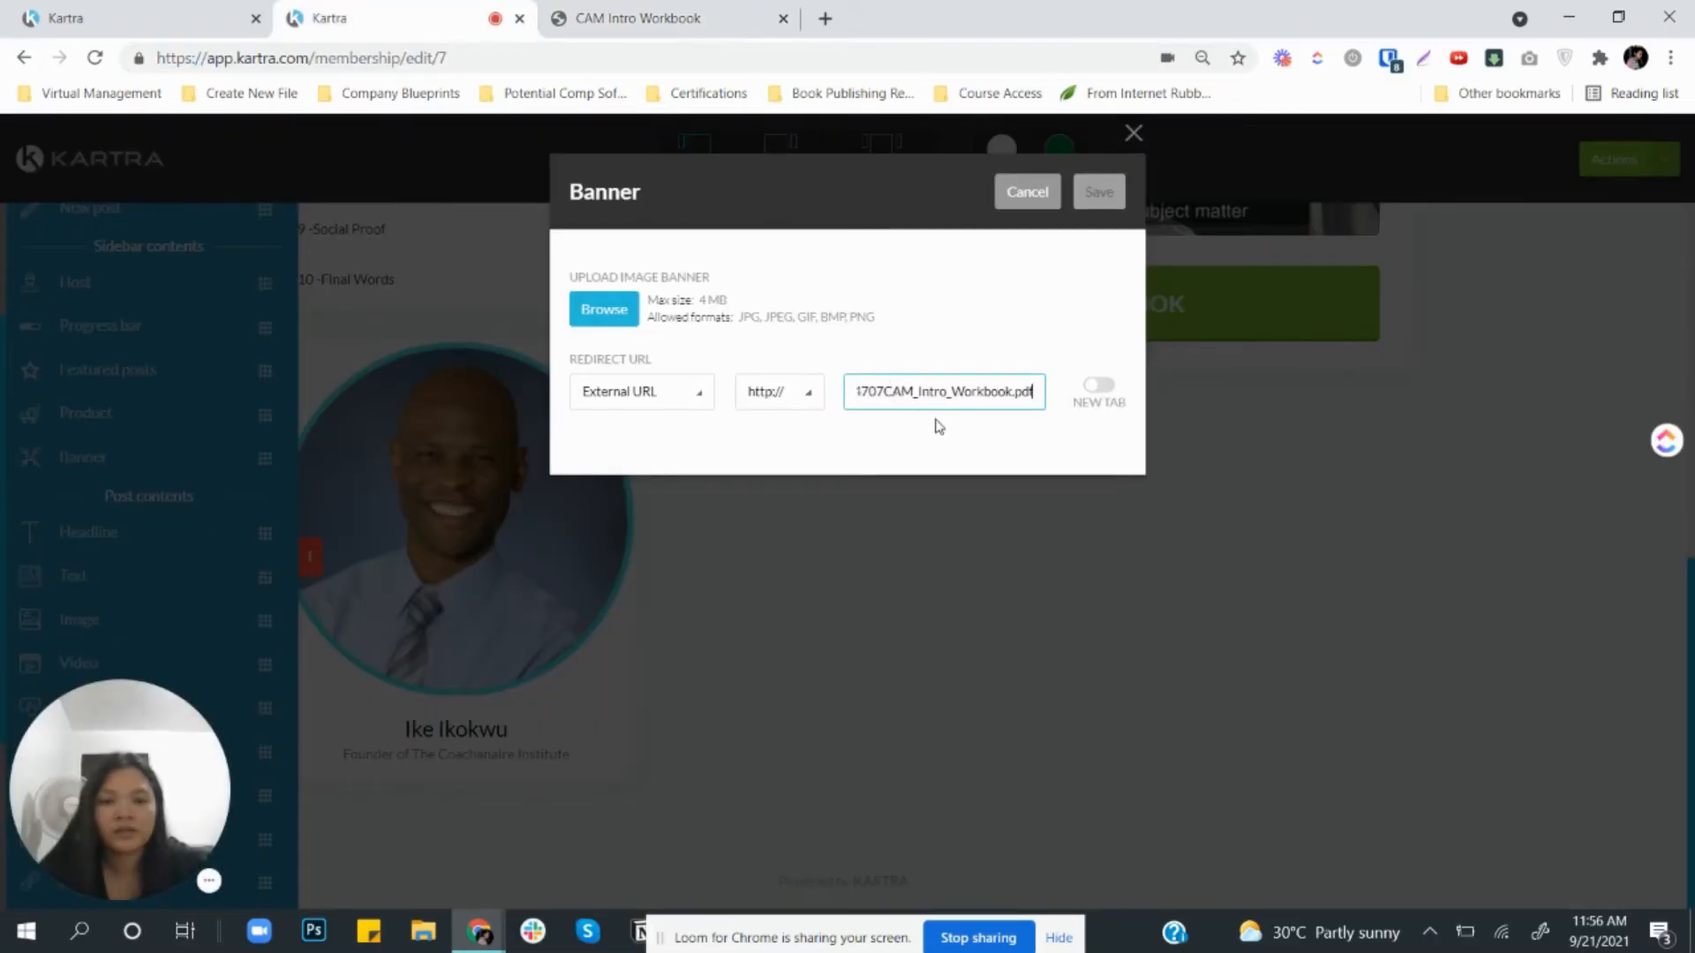
pyautogui.press('Home')
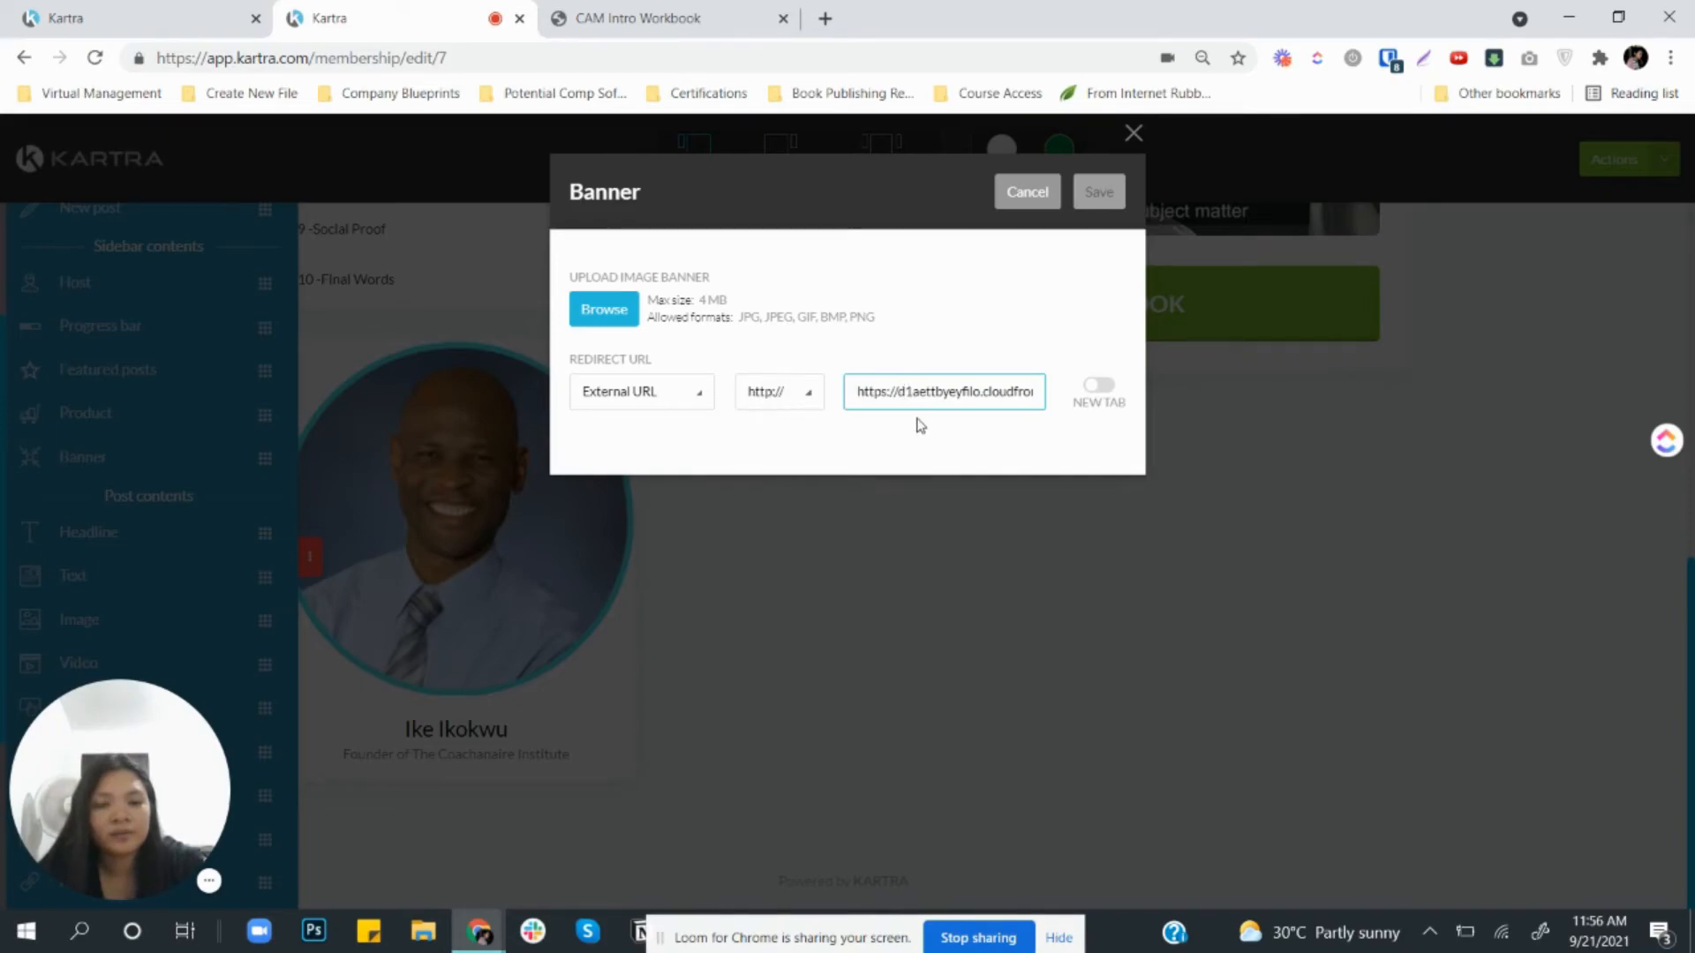
pyautogui.click(786, 402)
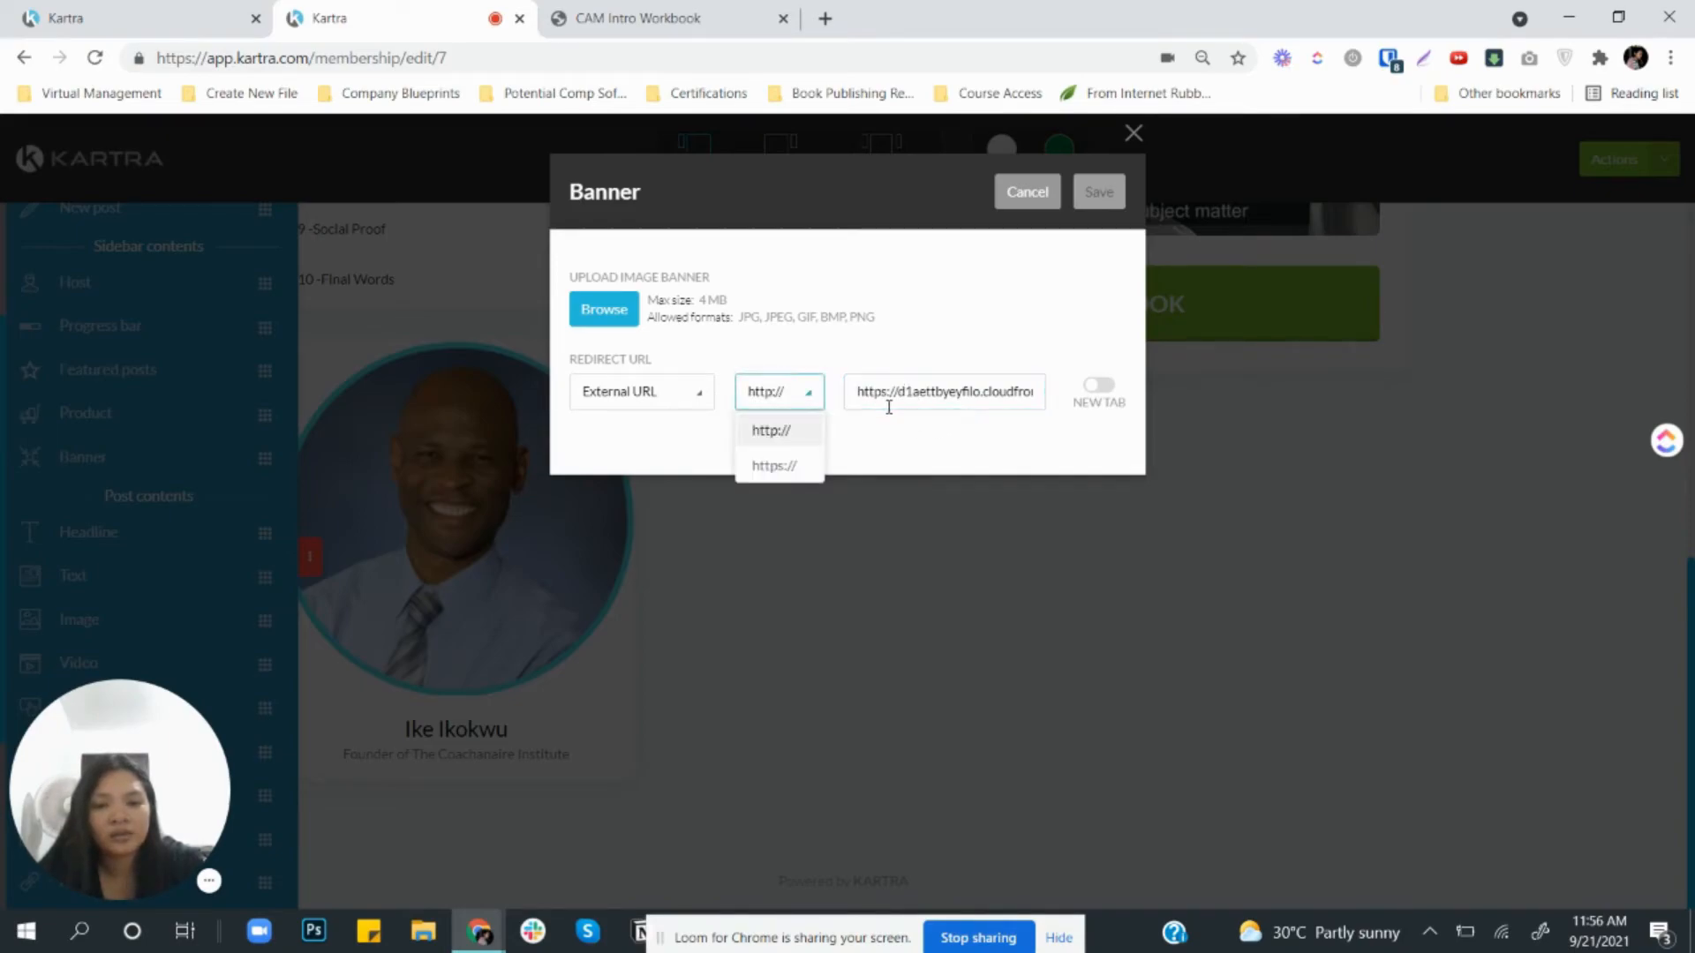
pyautogui.click(774, 465)
pyautogui.moveTo(901, 391); pyautogui.dragTo(757, 414)
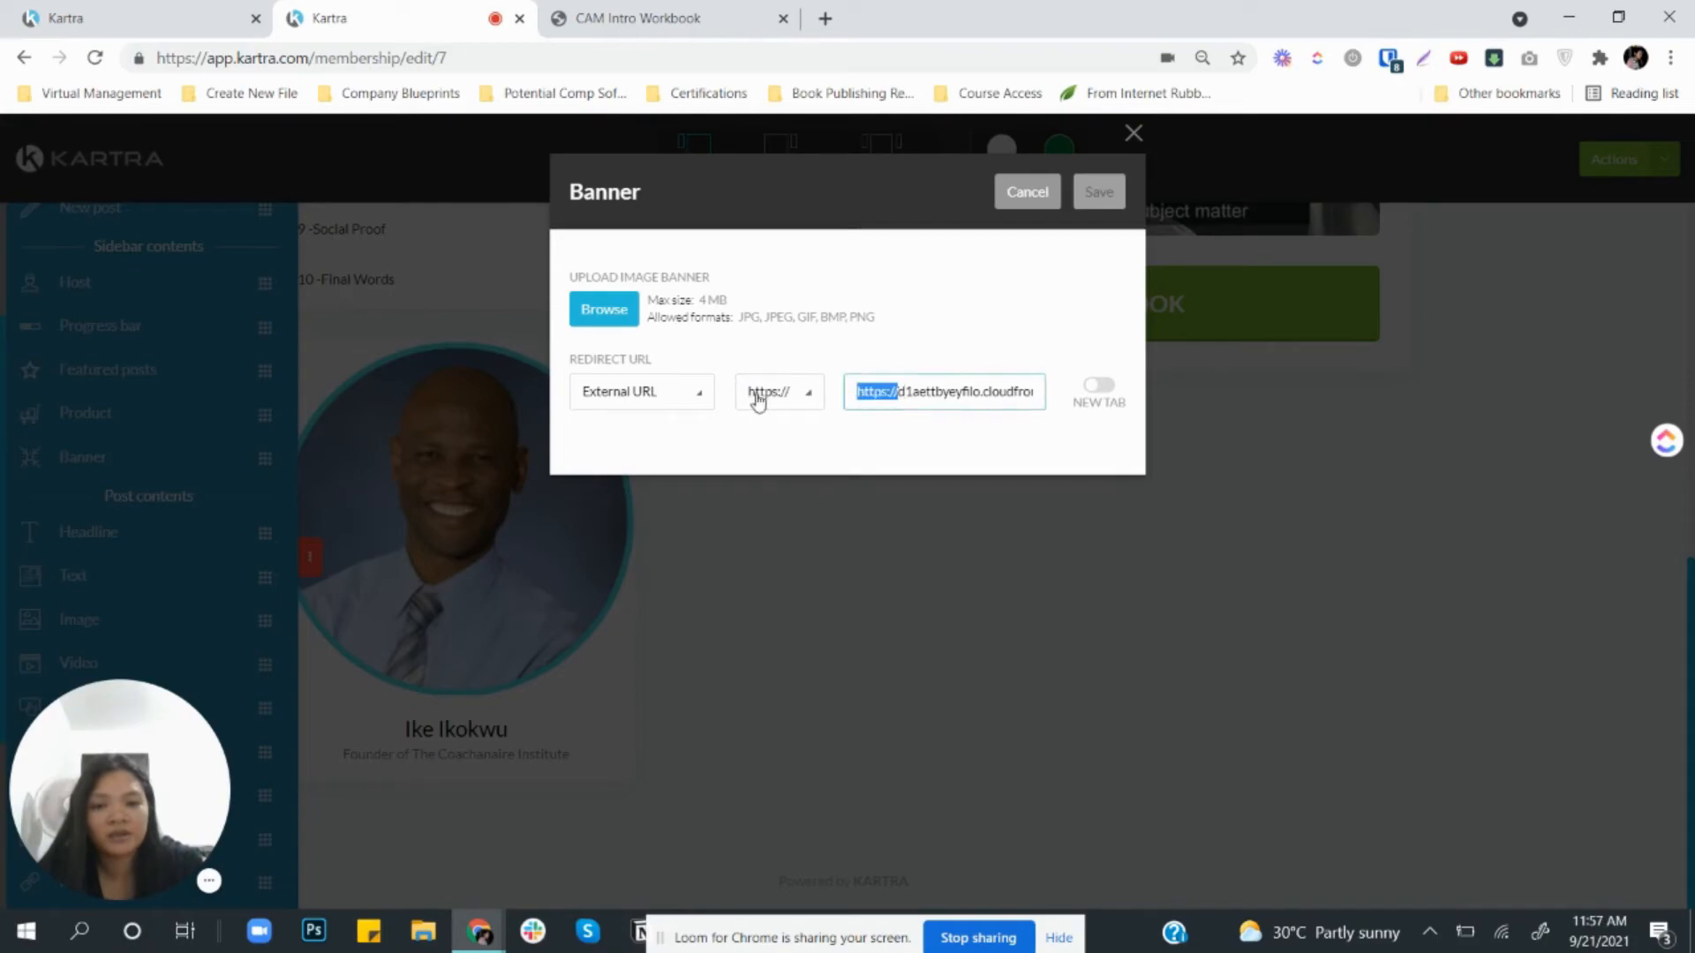
pyautogui.press('BackSpace')
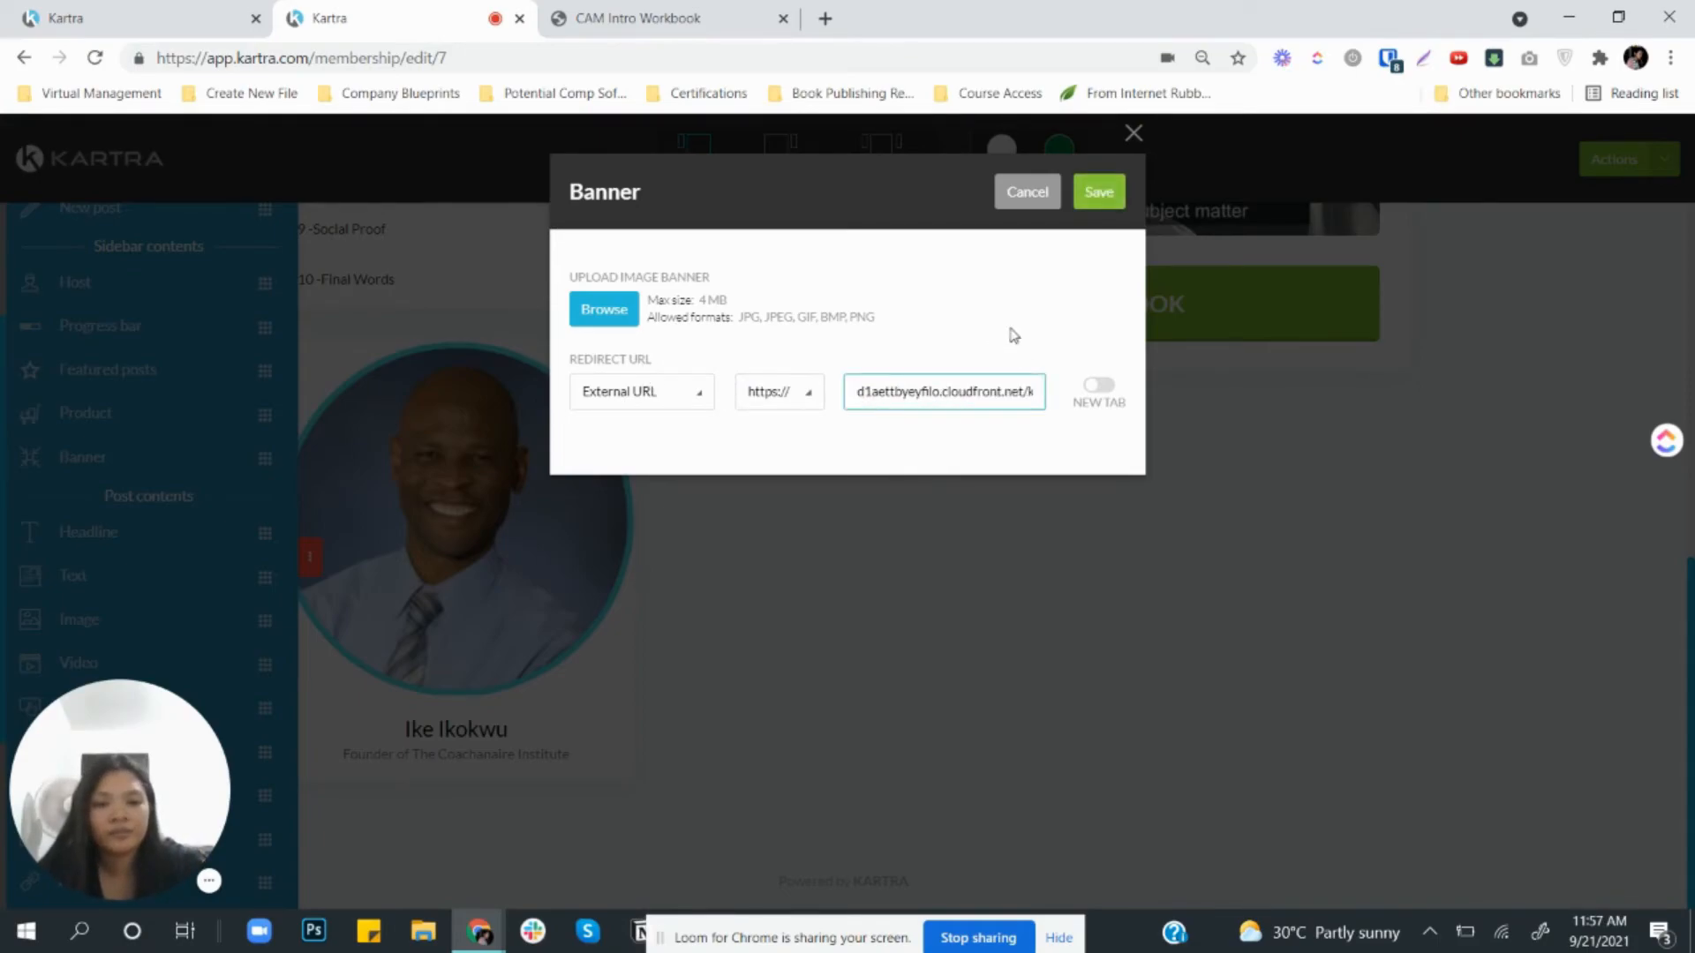
# Step: Make the banner's link open in a new tab and save the banner
pyautogui.click(1053, 455)
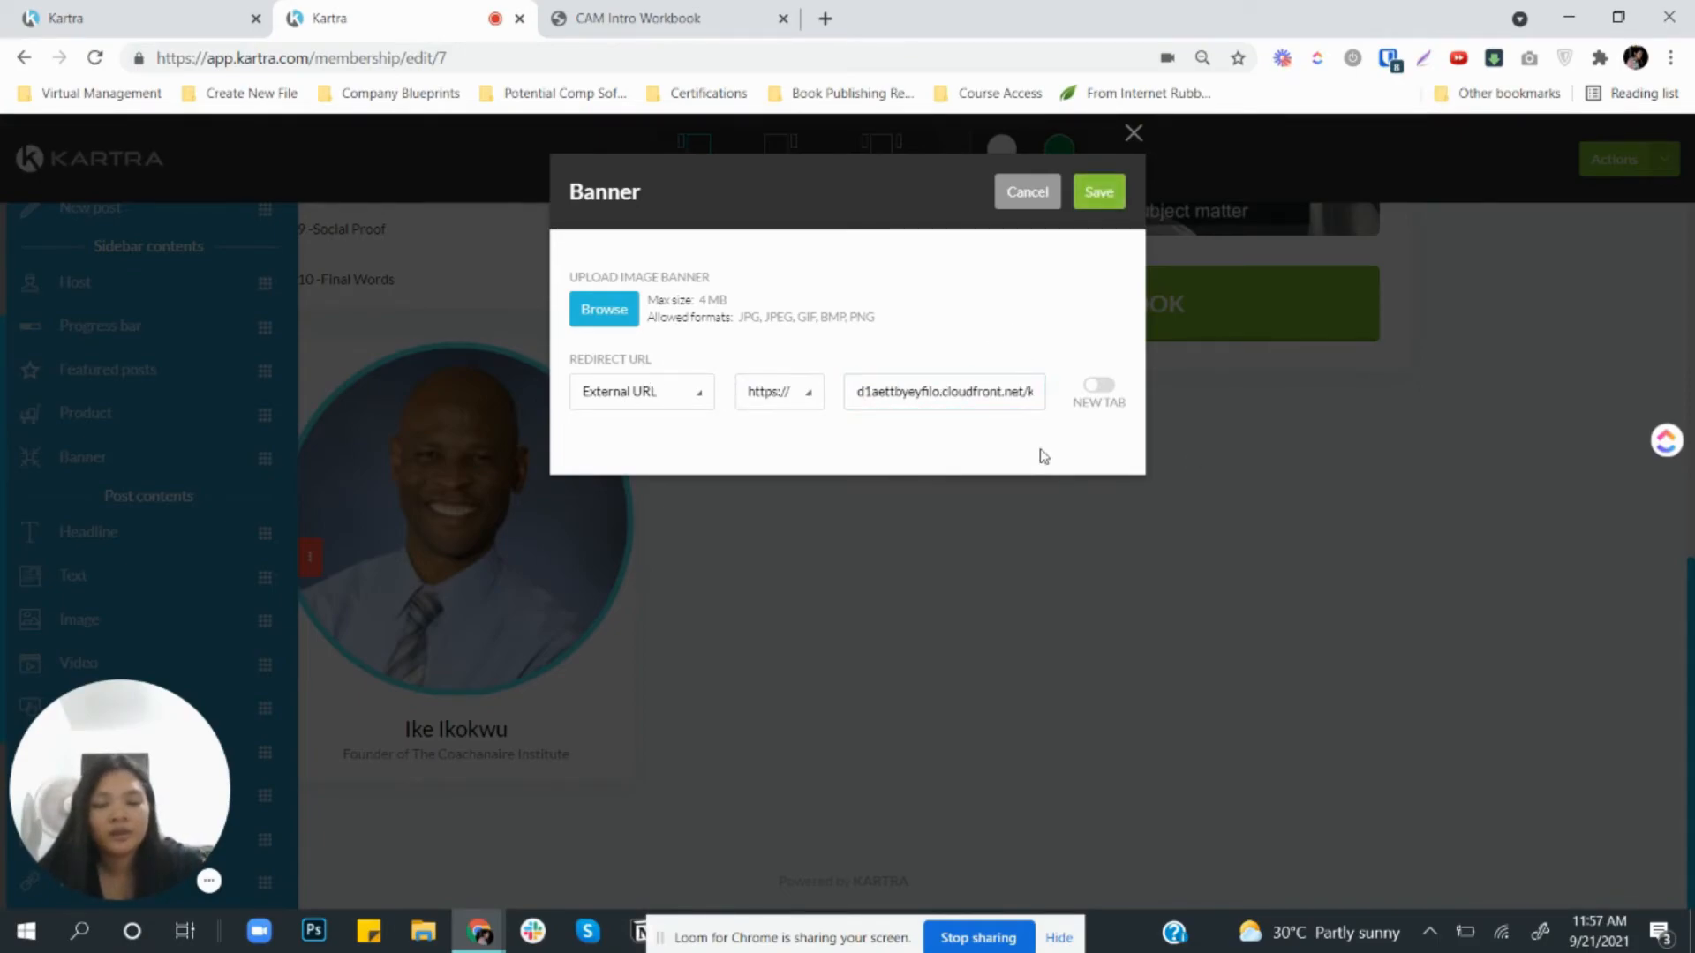
pyautogui.click(1088, 408)
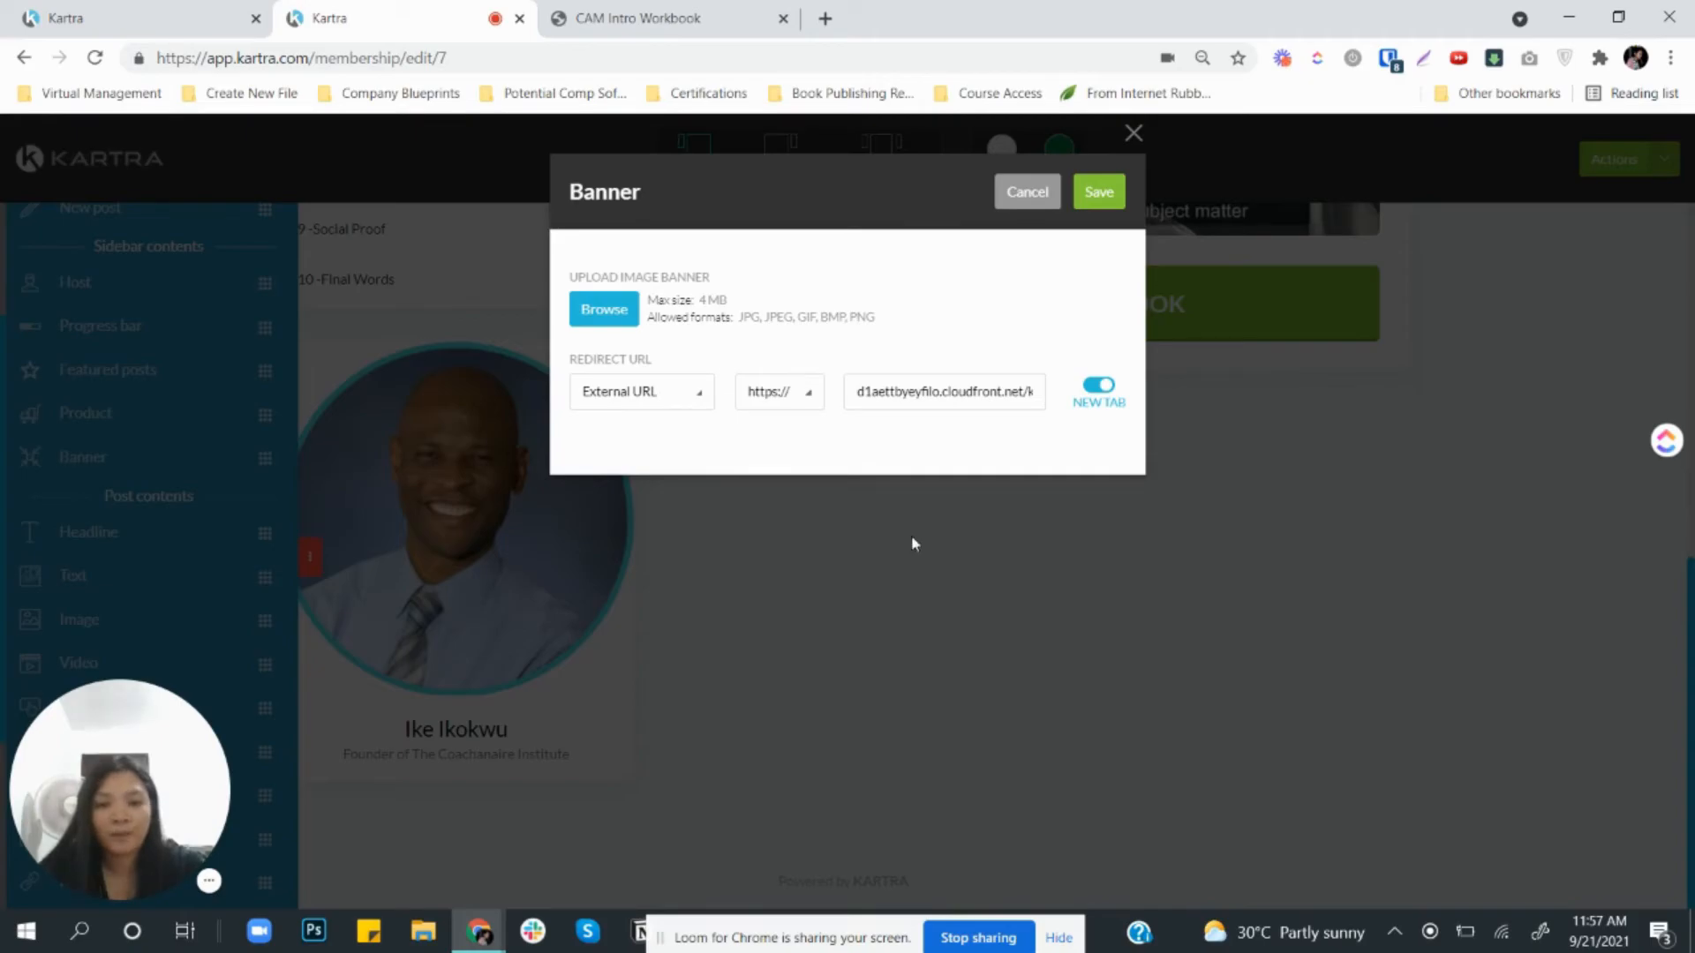
pyautogui.click(1094, 191)
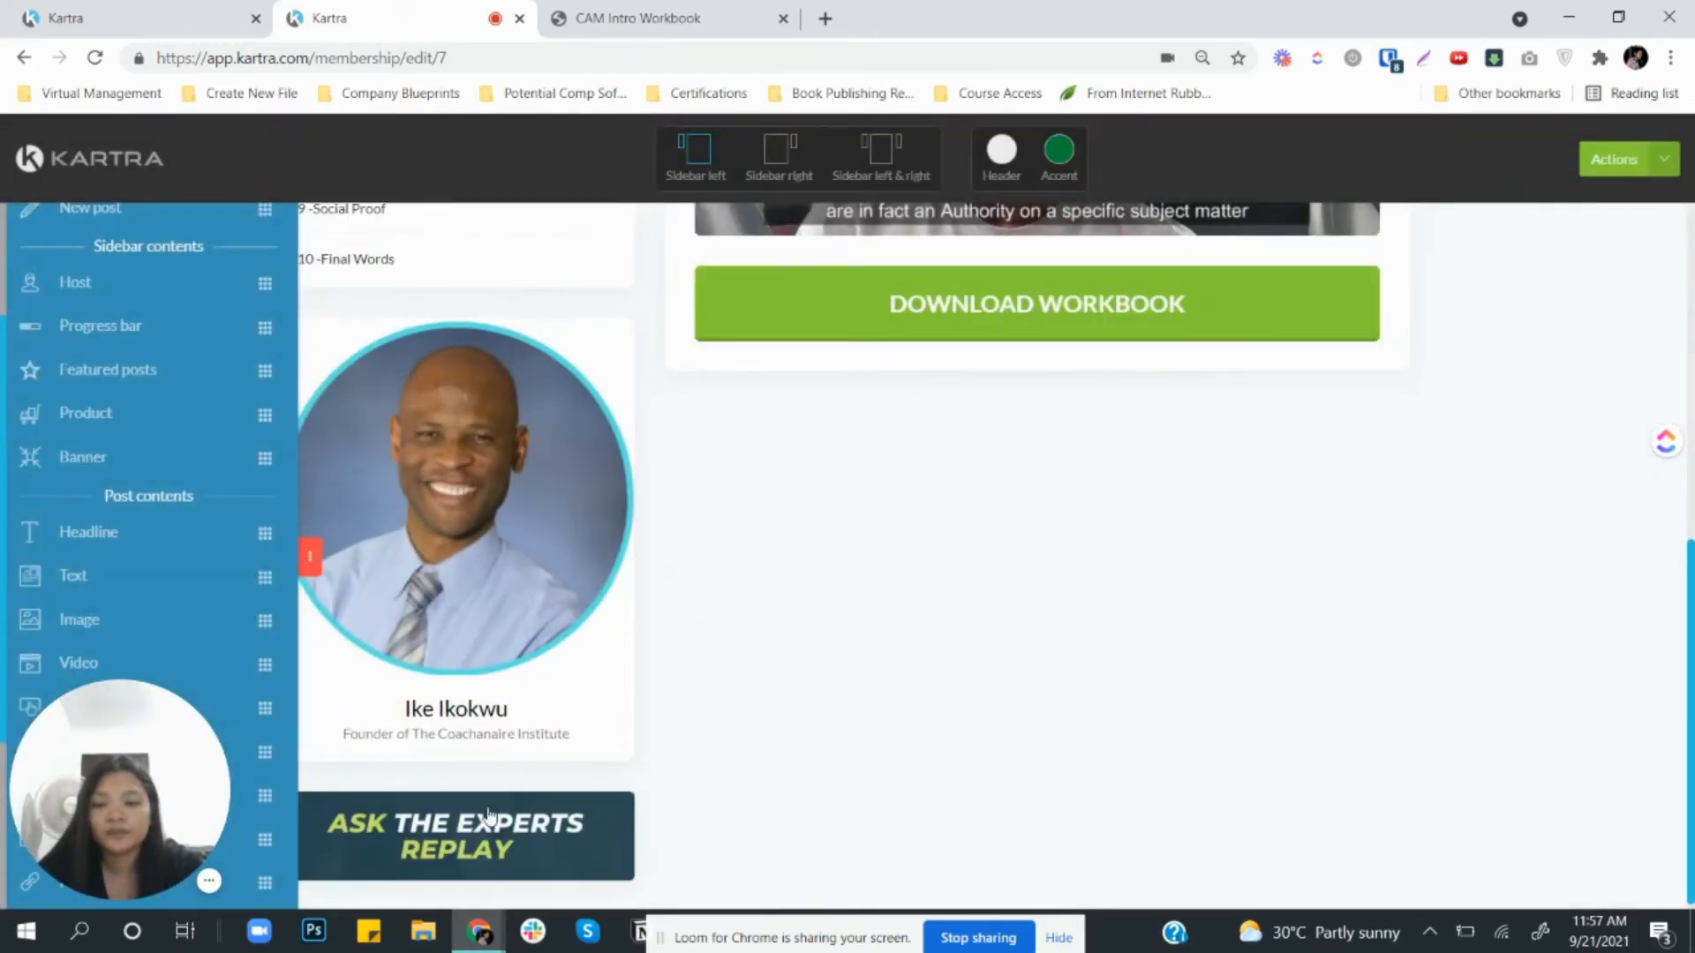
# Step: Delete the Ask the Experts Replay banner beneath the host profile
pyautogui.scroll(-1, 466, 805)
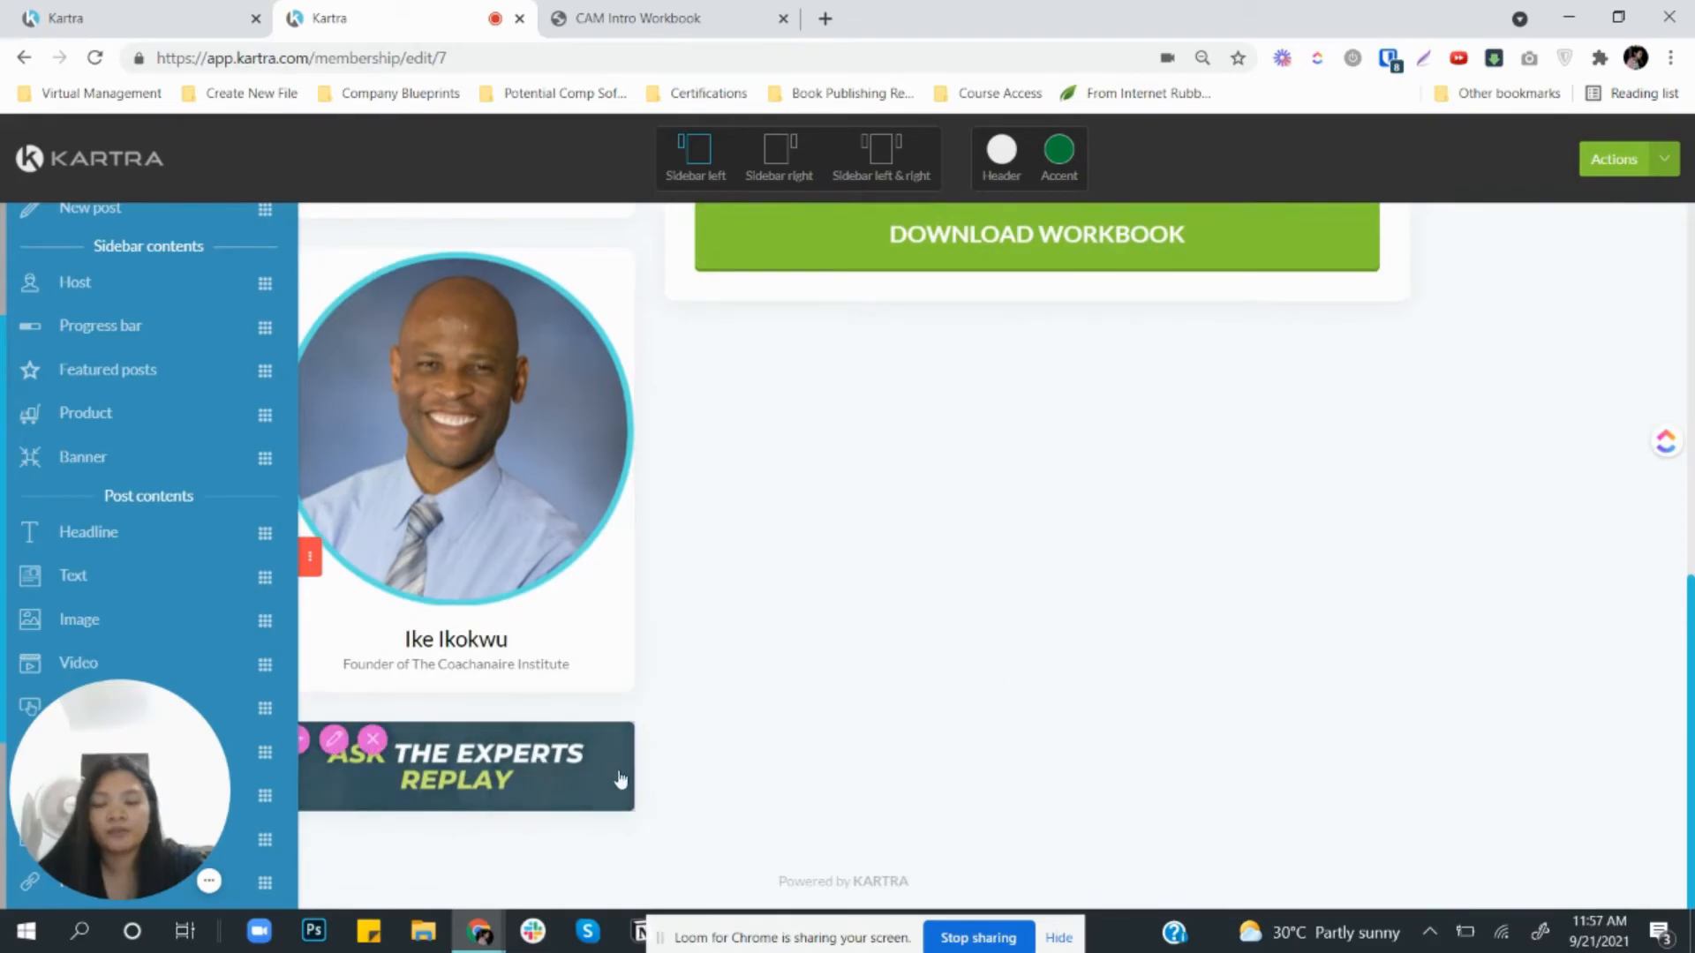
pyautogui.click(373, 739)
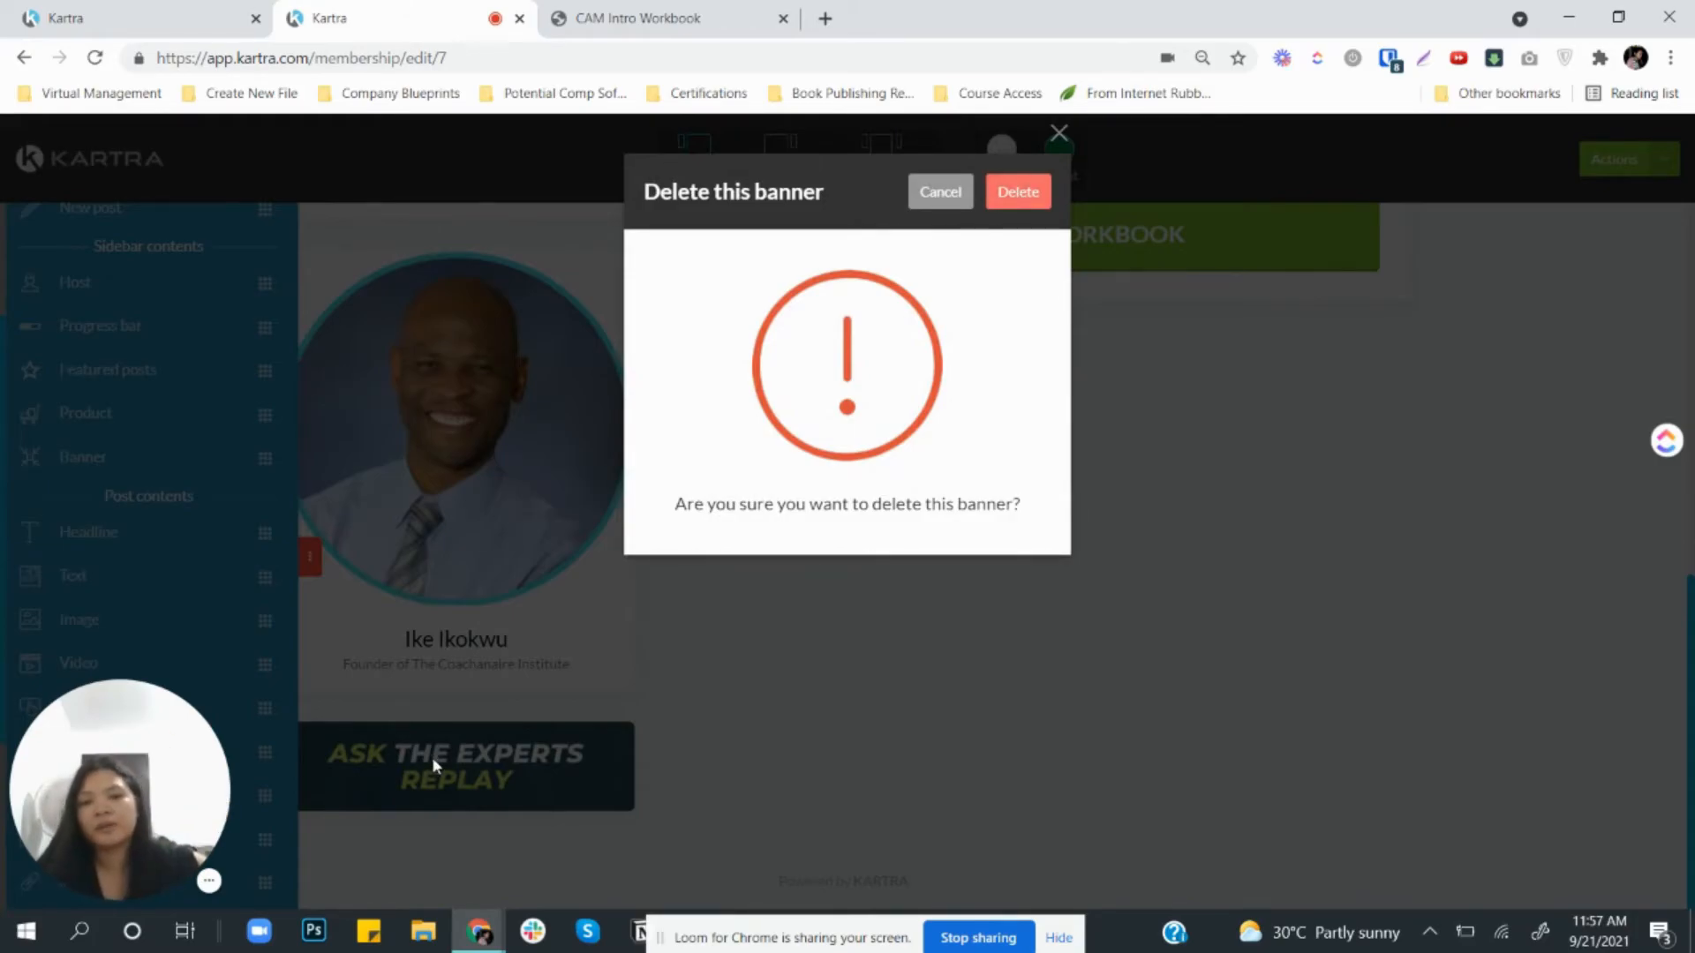
pyautogui.click(1015, 196)
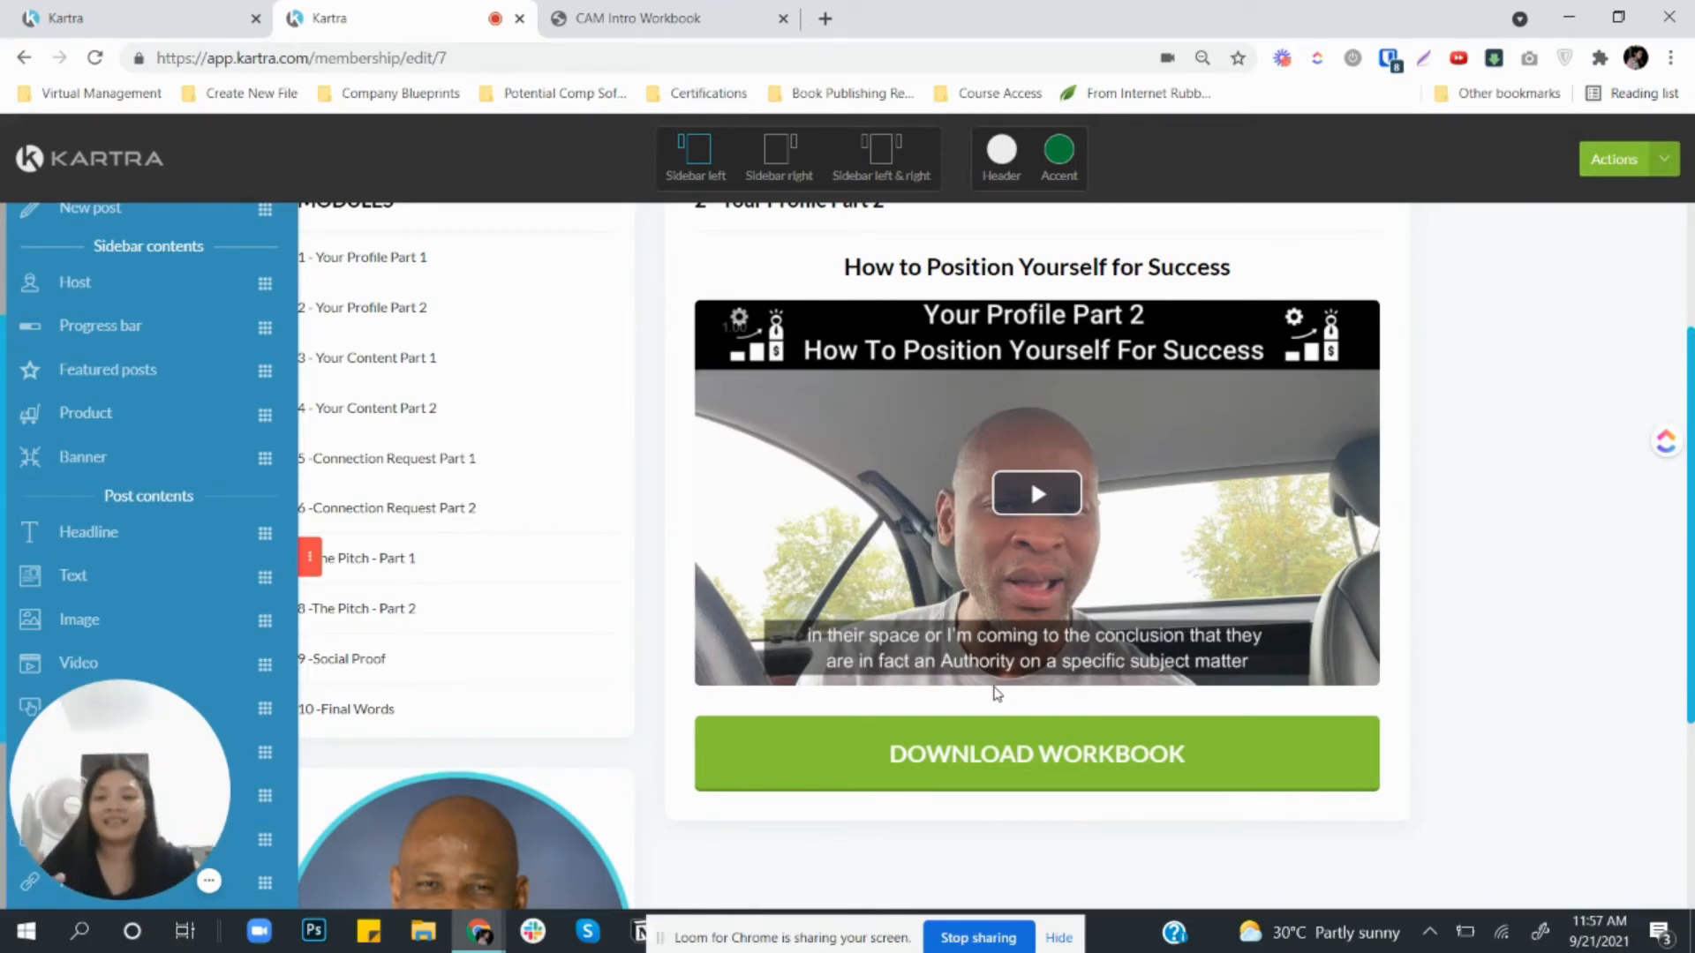
# Step: Replace the DOWNLOAD WORKBOOK button's external link address with the copied CAM_Intro_Workbook.pdf URL
pyautogui.moveTo(1028, 732)
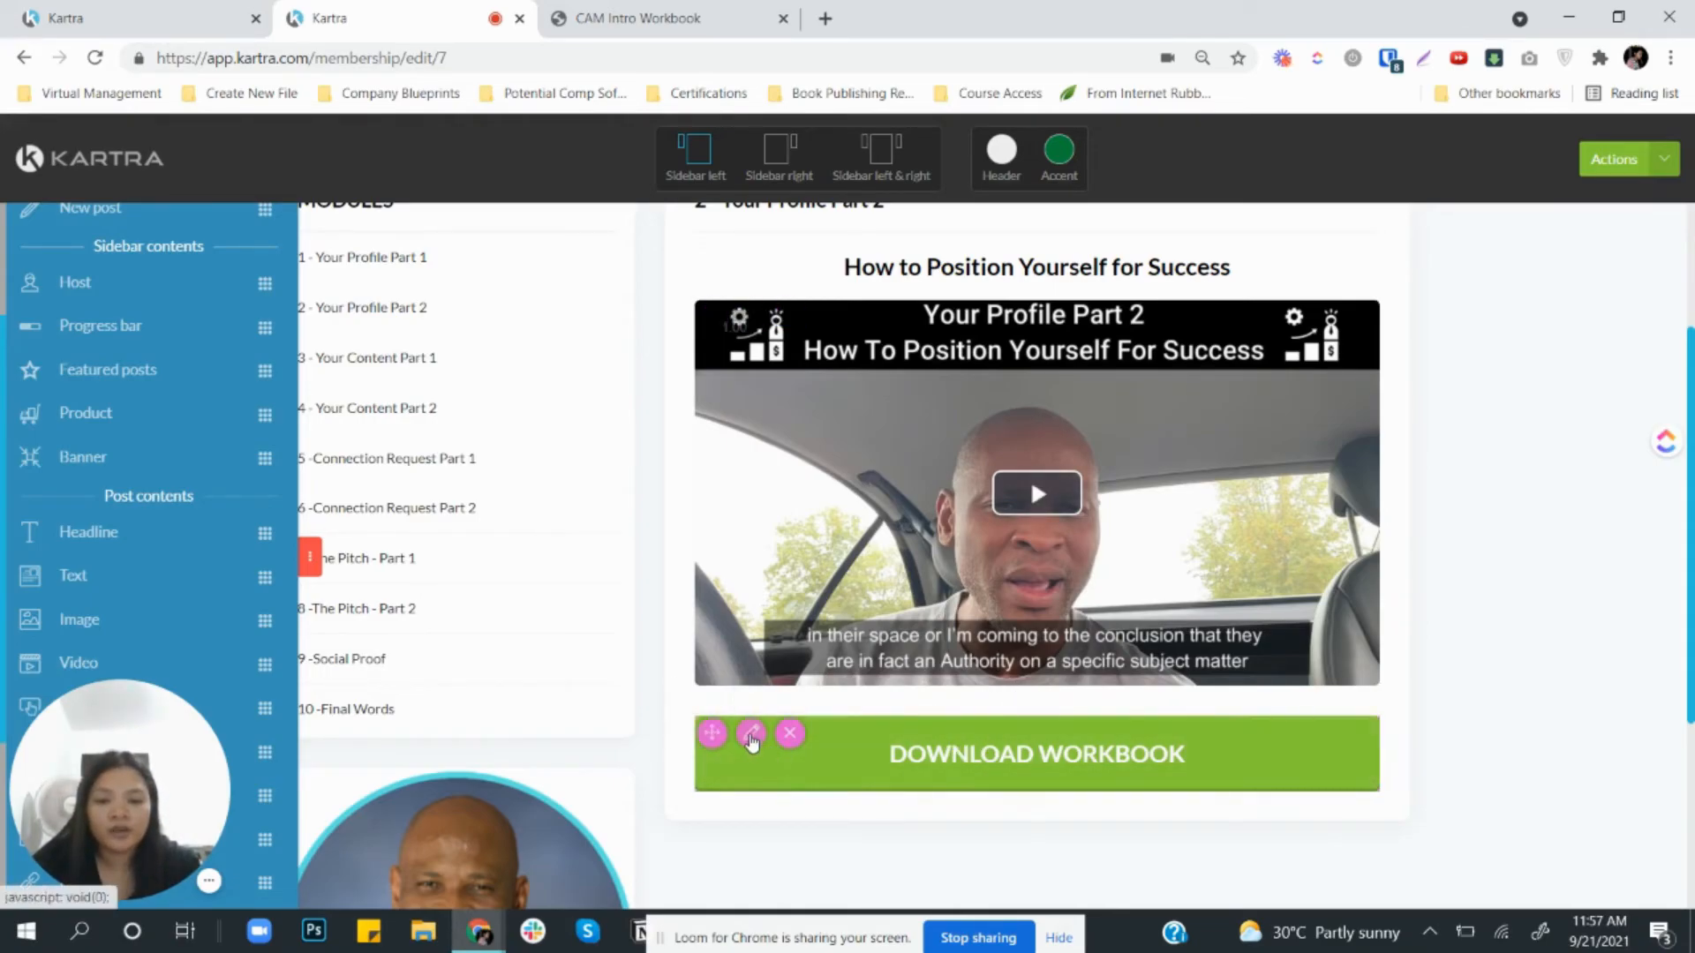
pyautogui.click(751, 739)
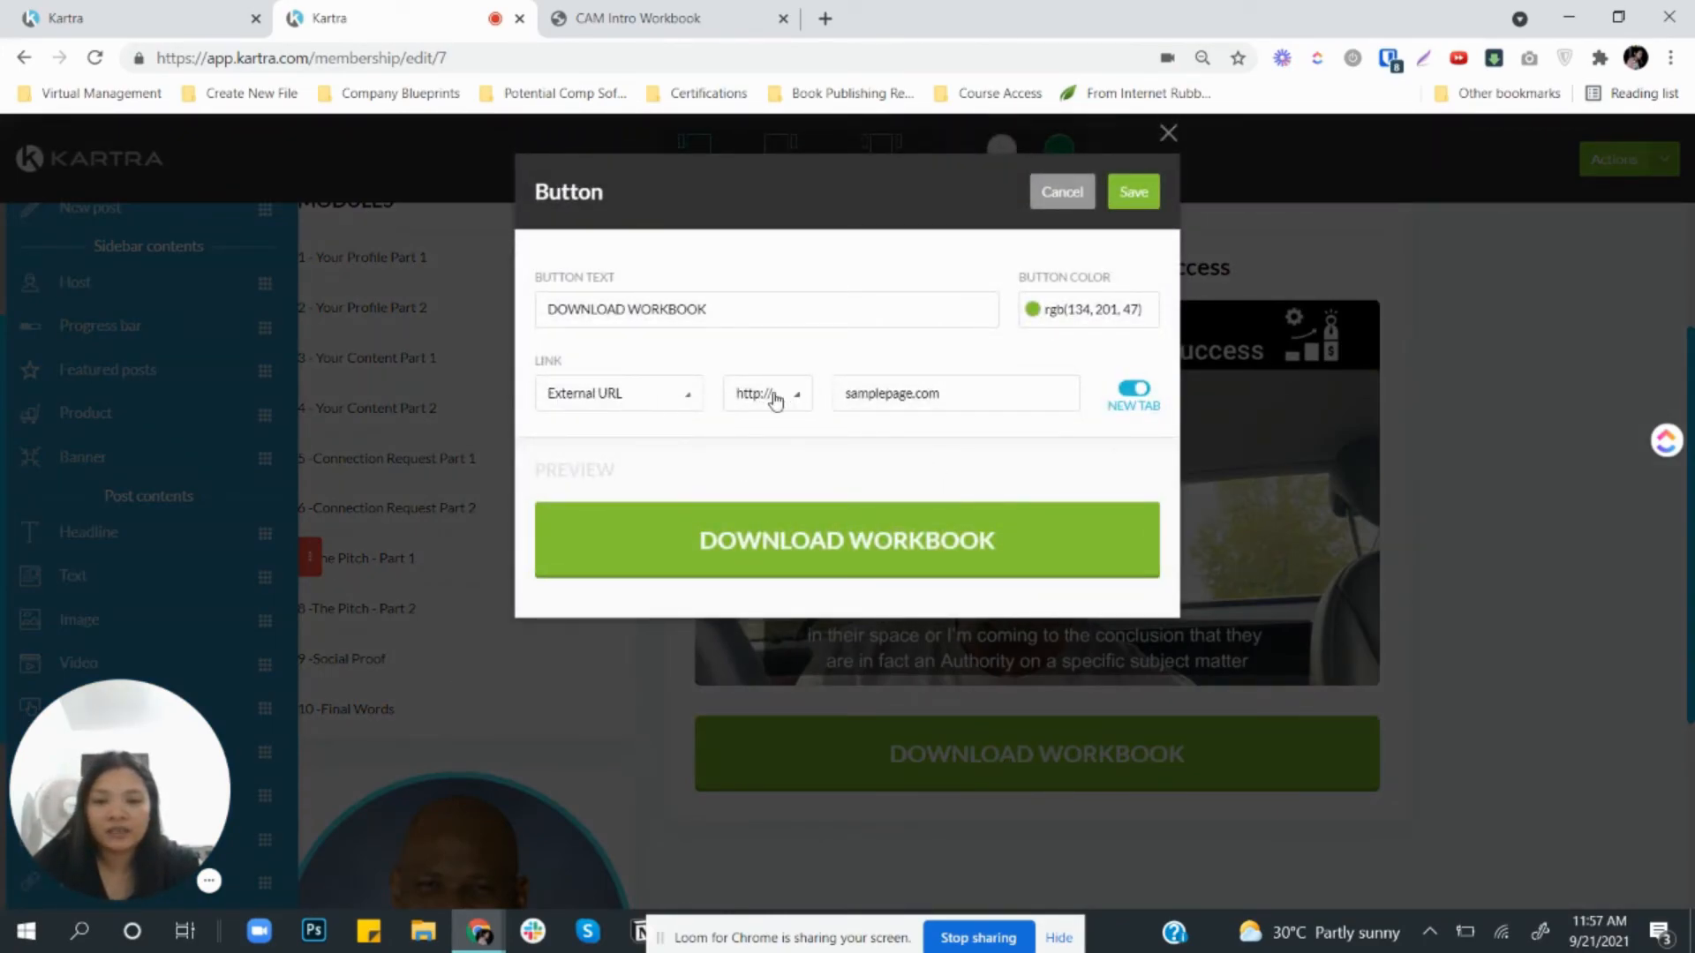
pyautogui.click(662, 406)
pyautogui.click(609, 477)
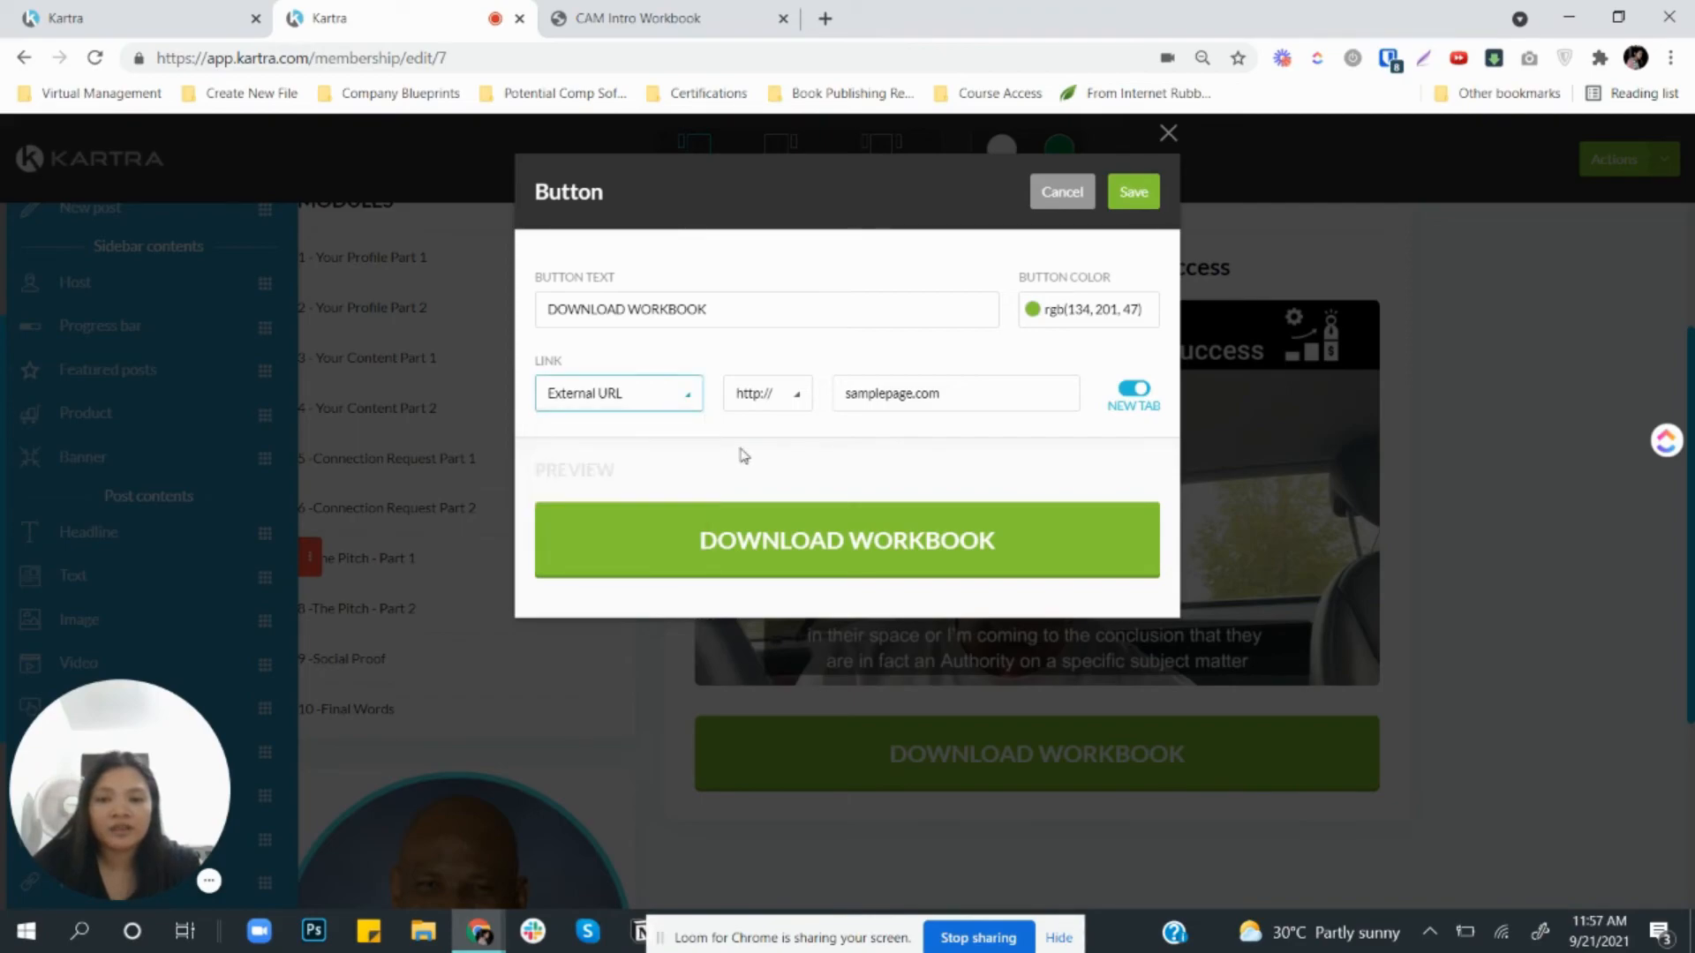
pyautogui.click(790, 398)
pyautogui.tripleClick(1004, 385)
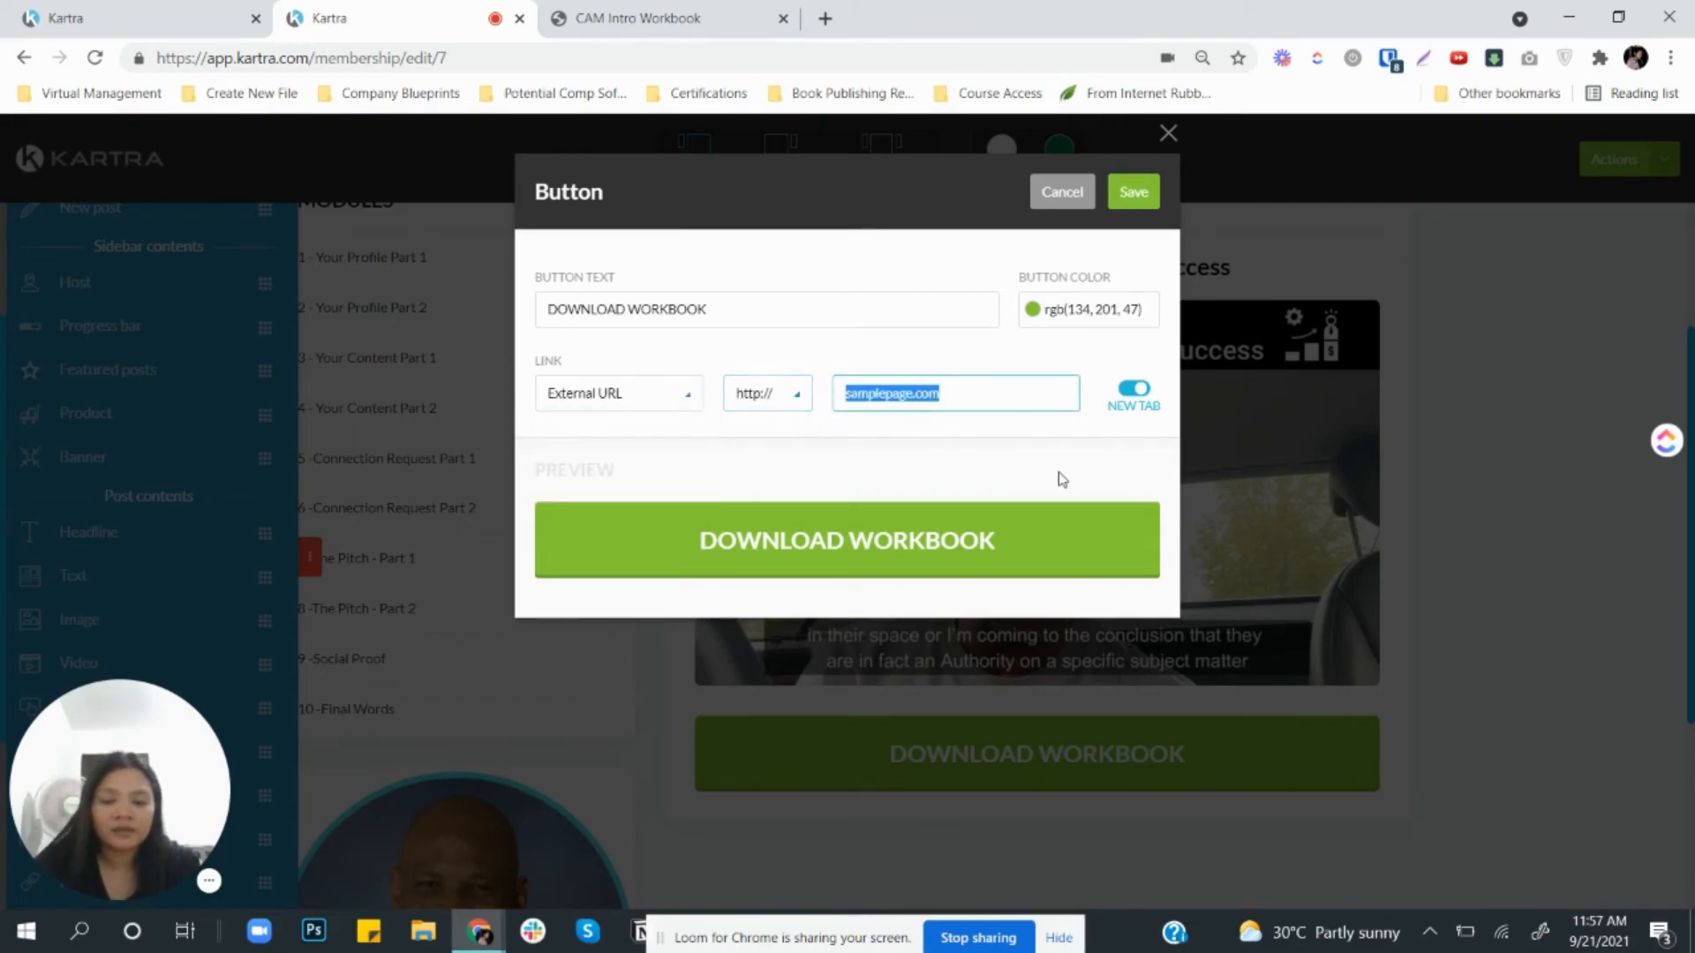
pyautogui.hotkey('ctrl', 'v')
pyautogui.press('Home')
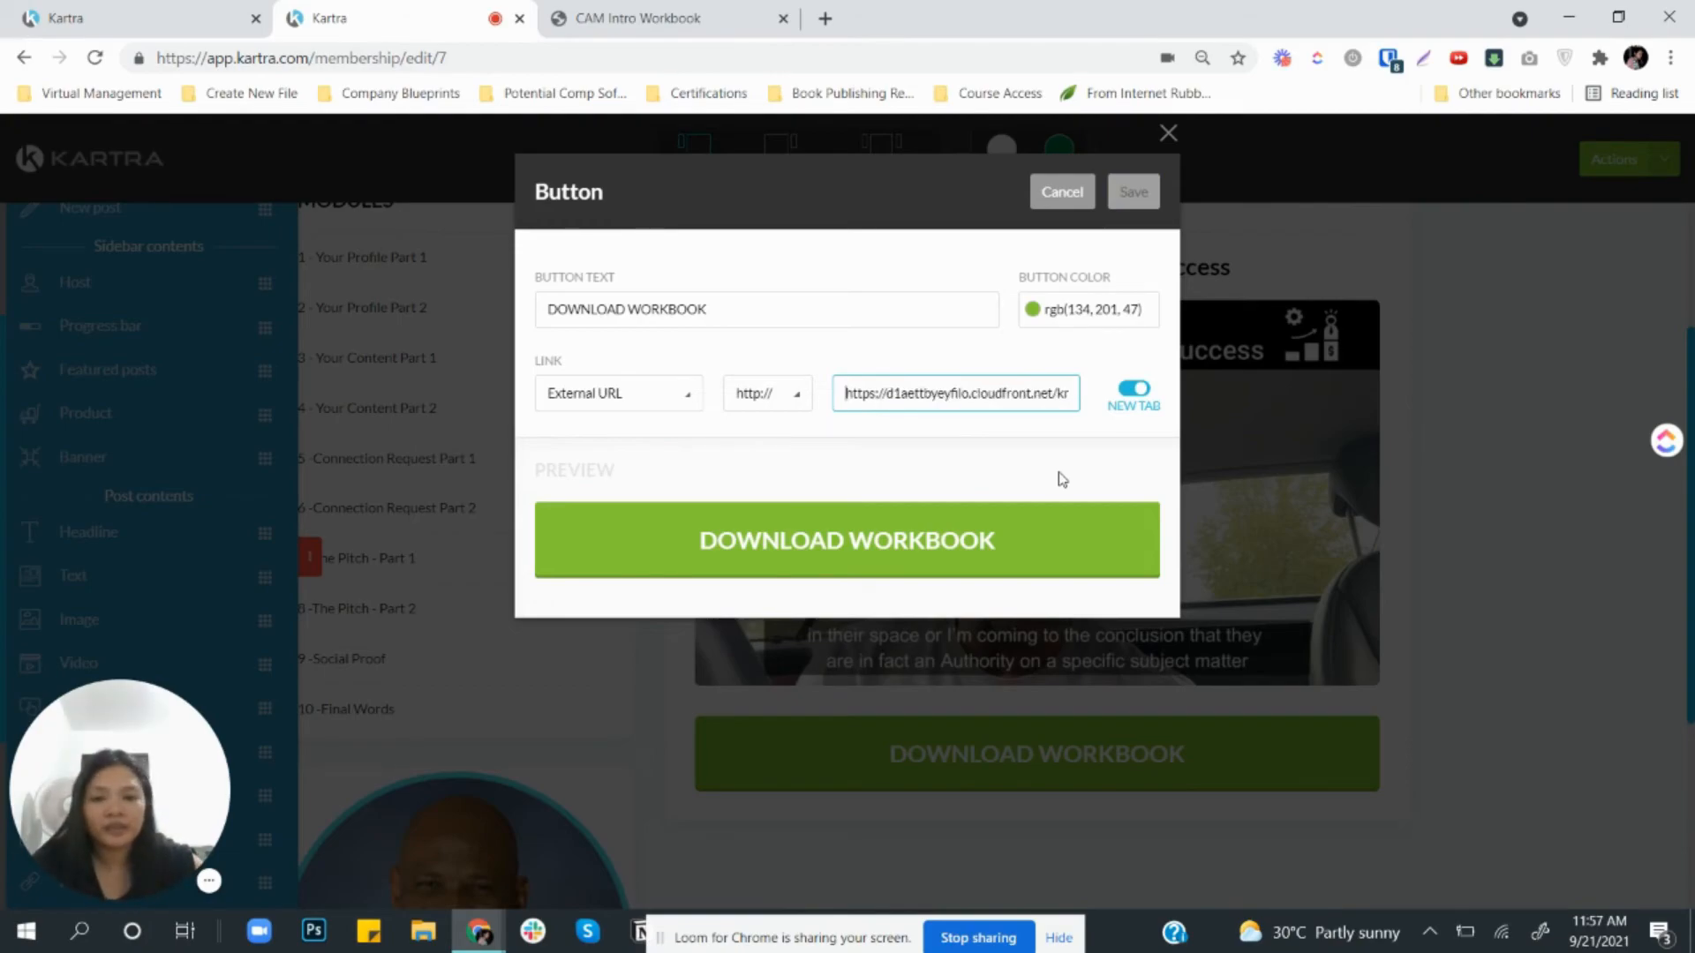
pyautogui.hotkey('shift', 'Right')
pyautogui.hotkey('shift', 'Right')
pyautogui.hotkey('shift', 'Right')
pyautogui.hotkey('shift', 'Right')
pyautogui.hotkey('shift', 'Right')
pyautogui.hotkey('shift', 'Right')
pyautogui.hotkey('shift', 'Right')
pyautogui.hotkey('shift', 'Right')
pyautogui.press('BackSpace')
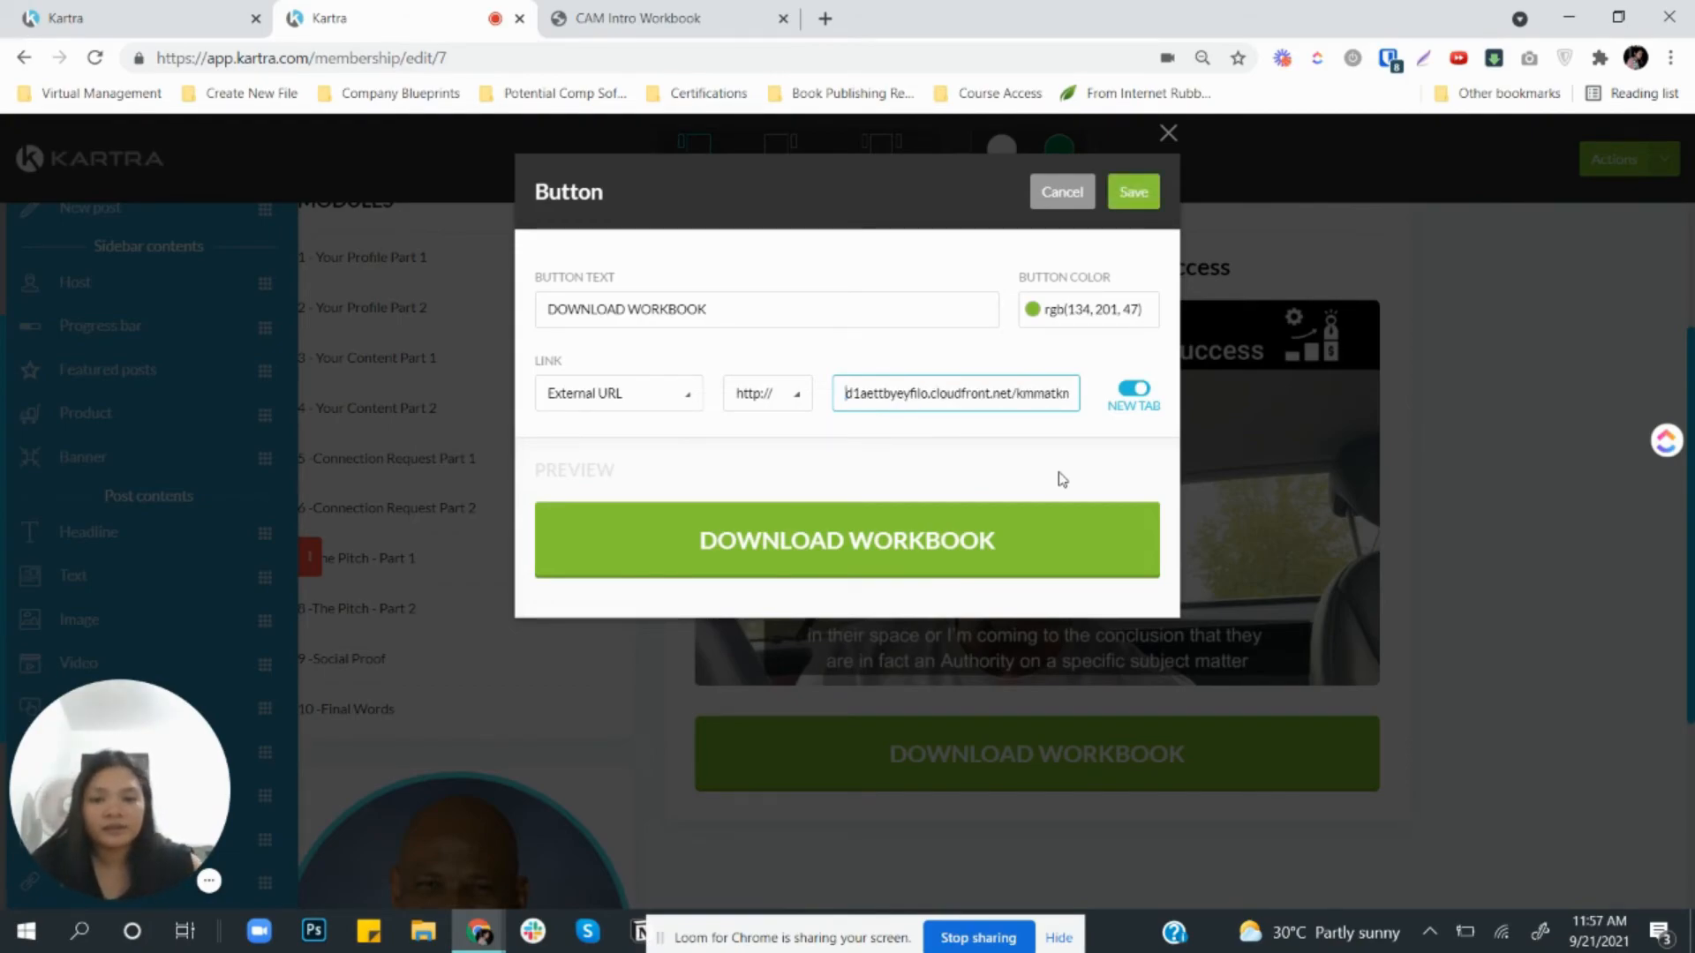
pyautogui.click(786, 404)
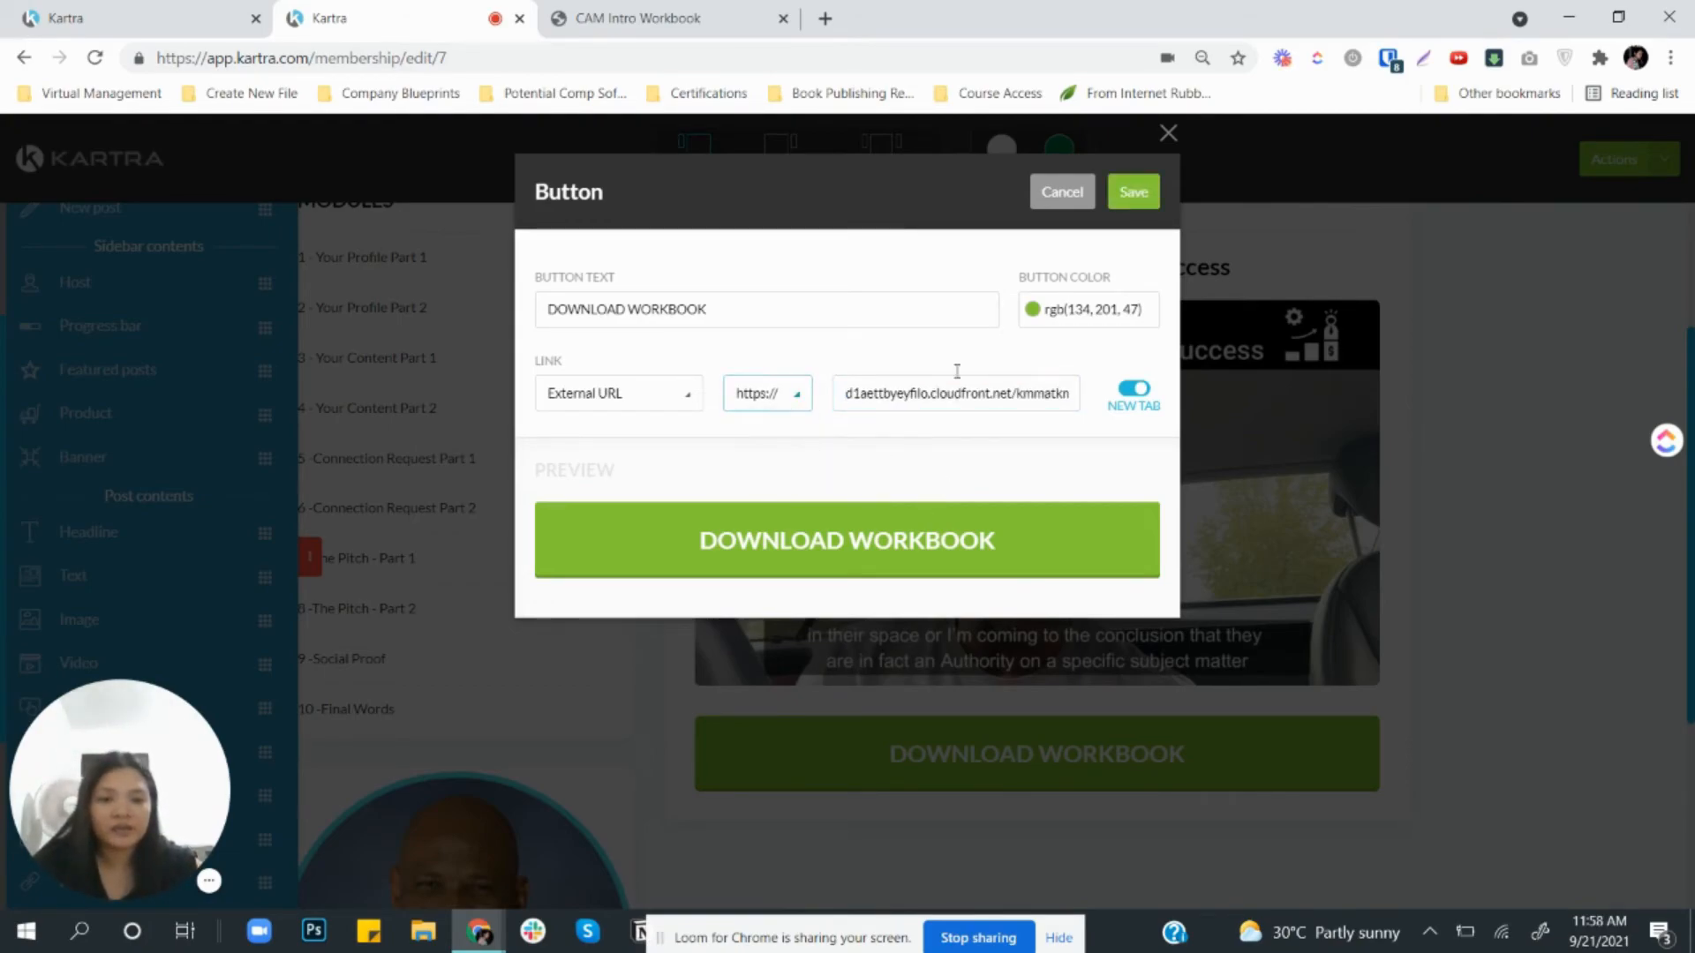
pyautogui.click(763, 467)
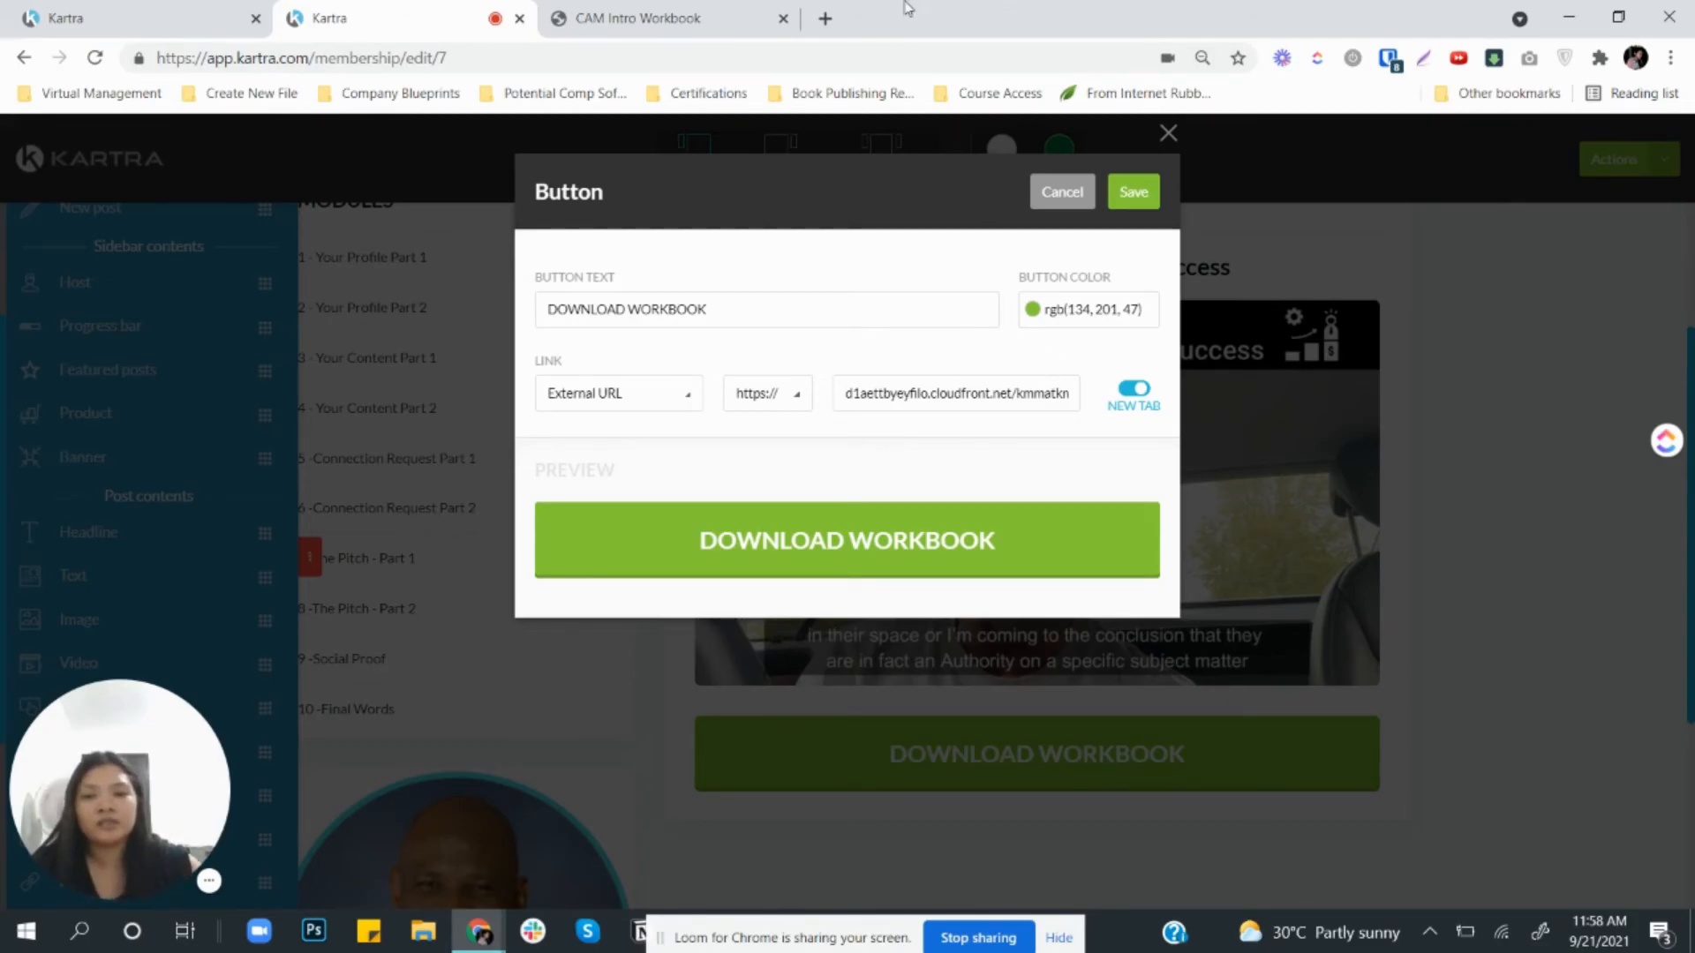
pyautogui.click(676, 20)
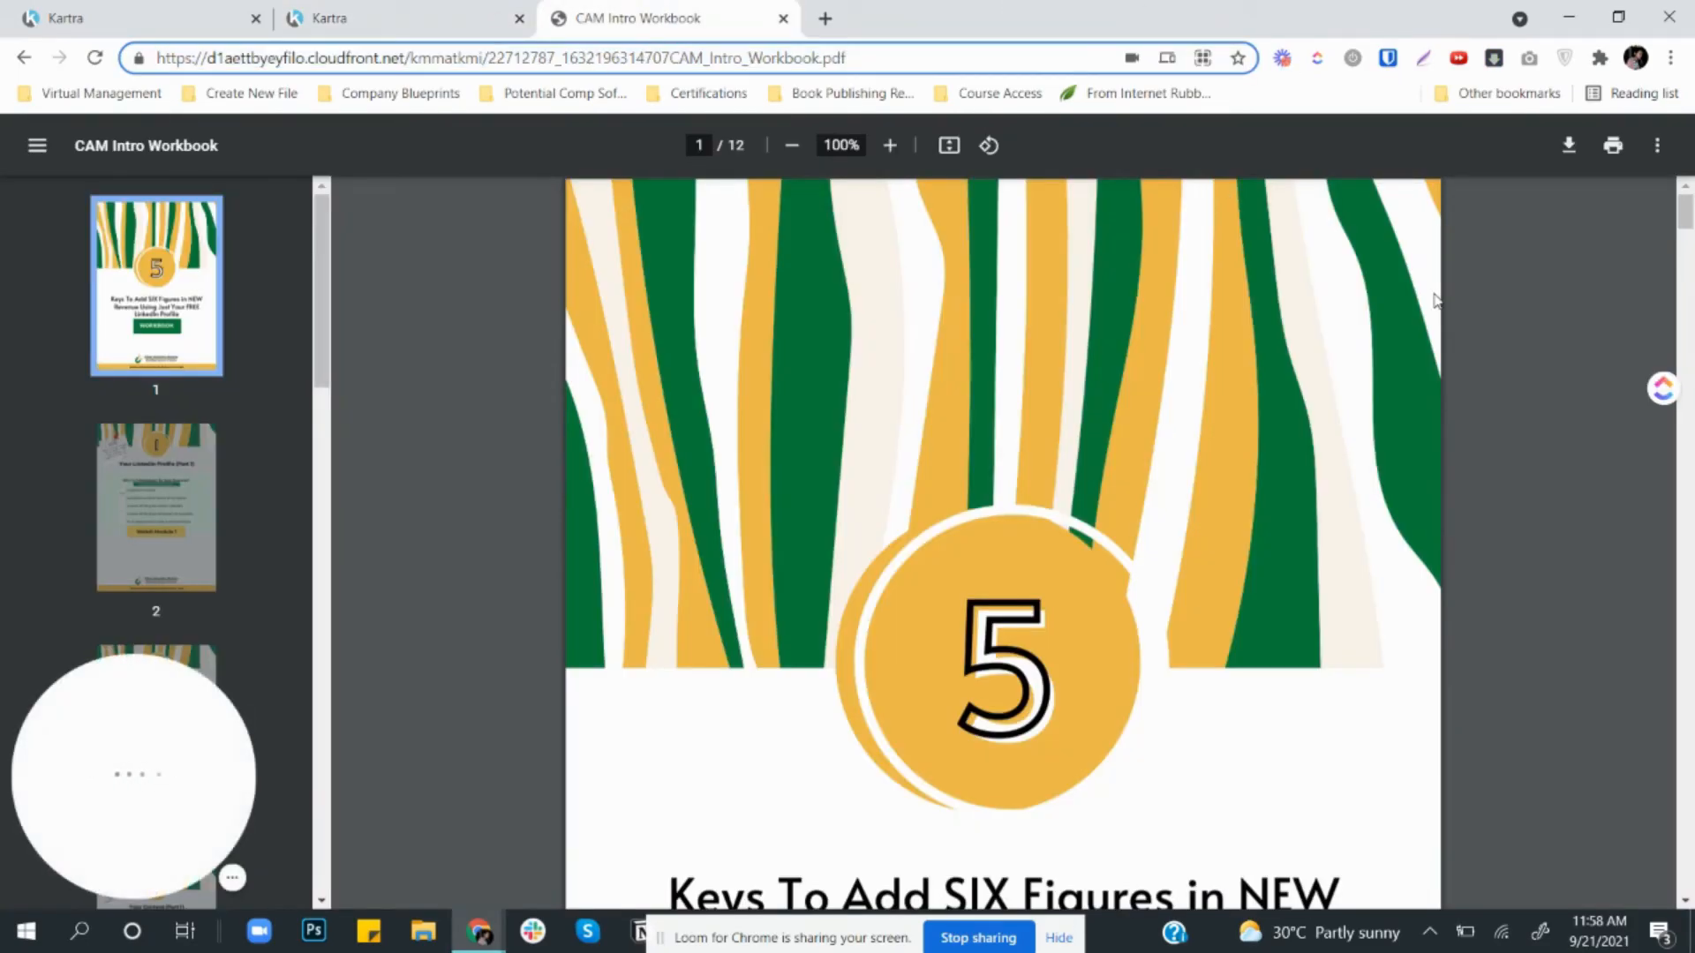
pyautogui.hotkey('ctrl', 'l')
pyautogui.press('Home')
pyautogui.write('https://')
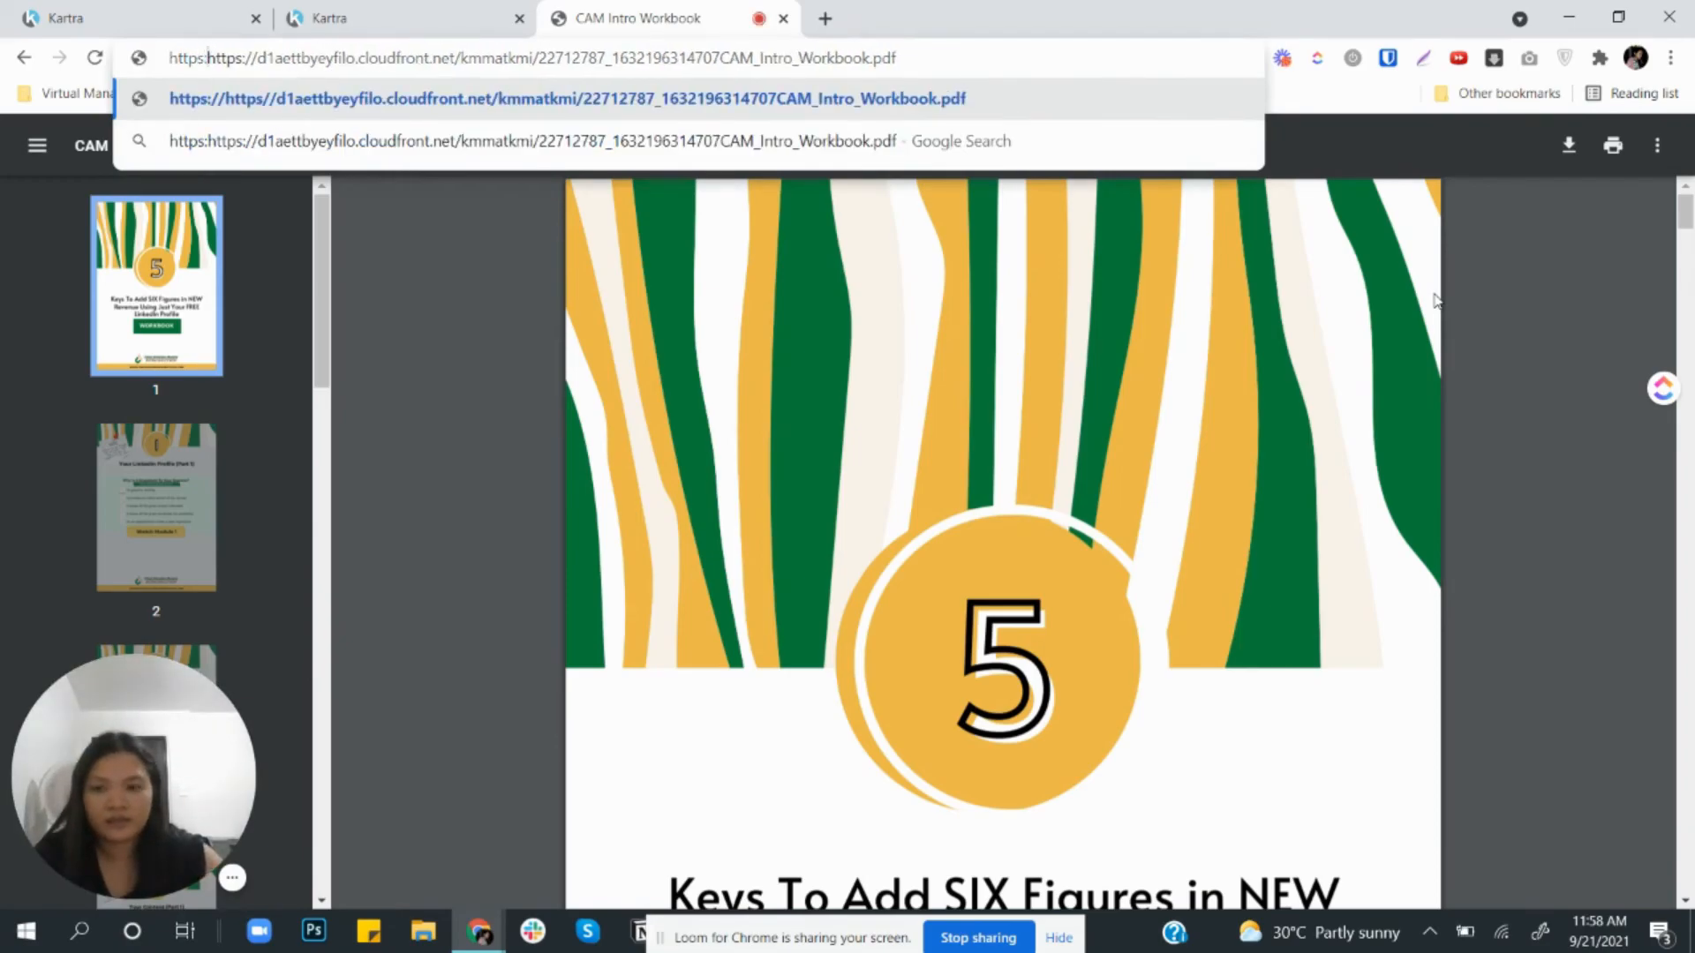
pyautogui.press('Return')
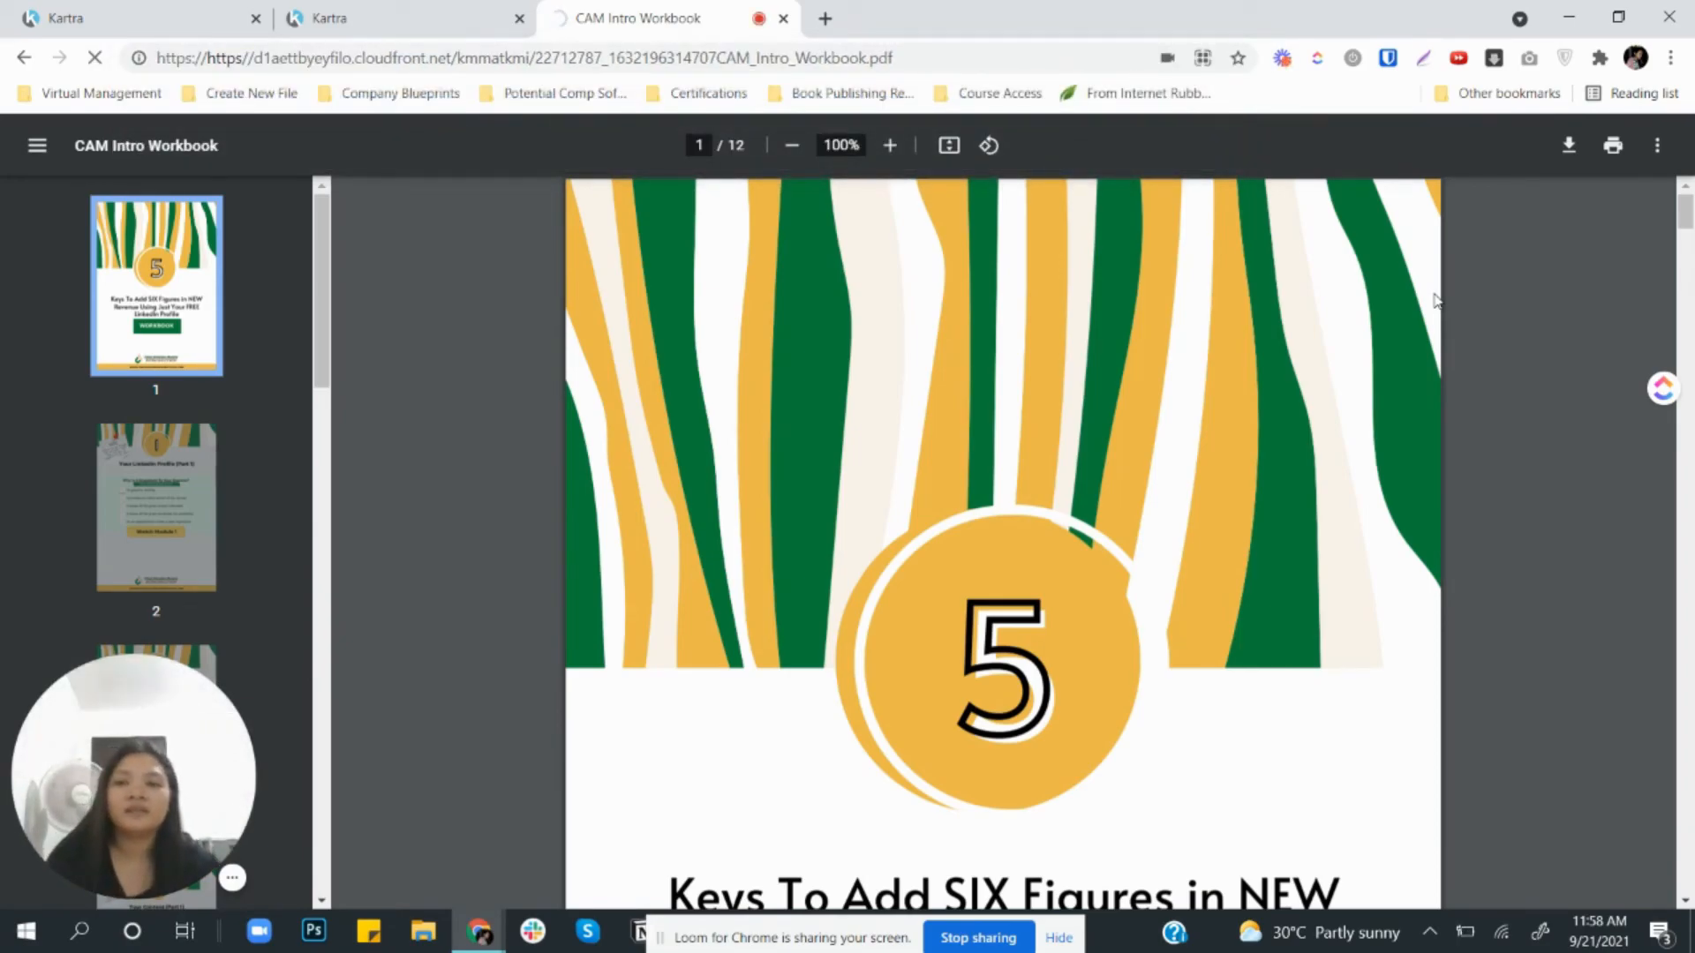
pyautogui.press('F5')
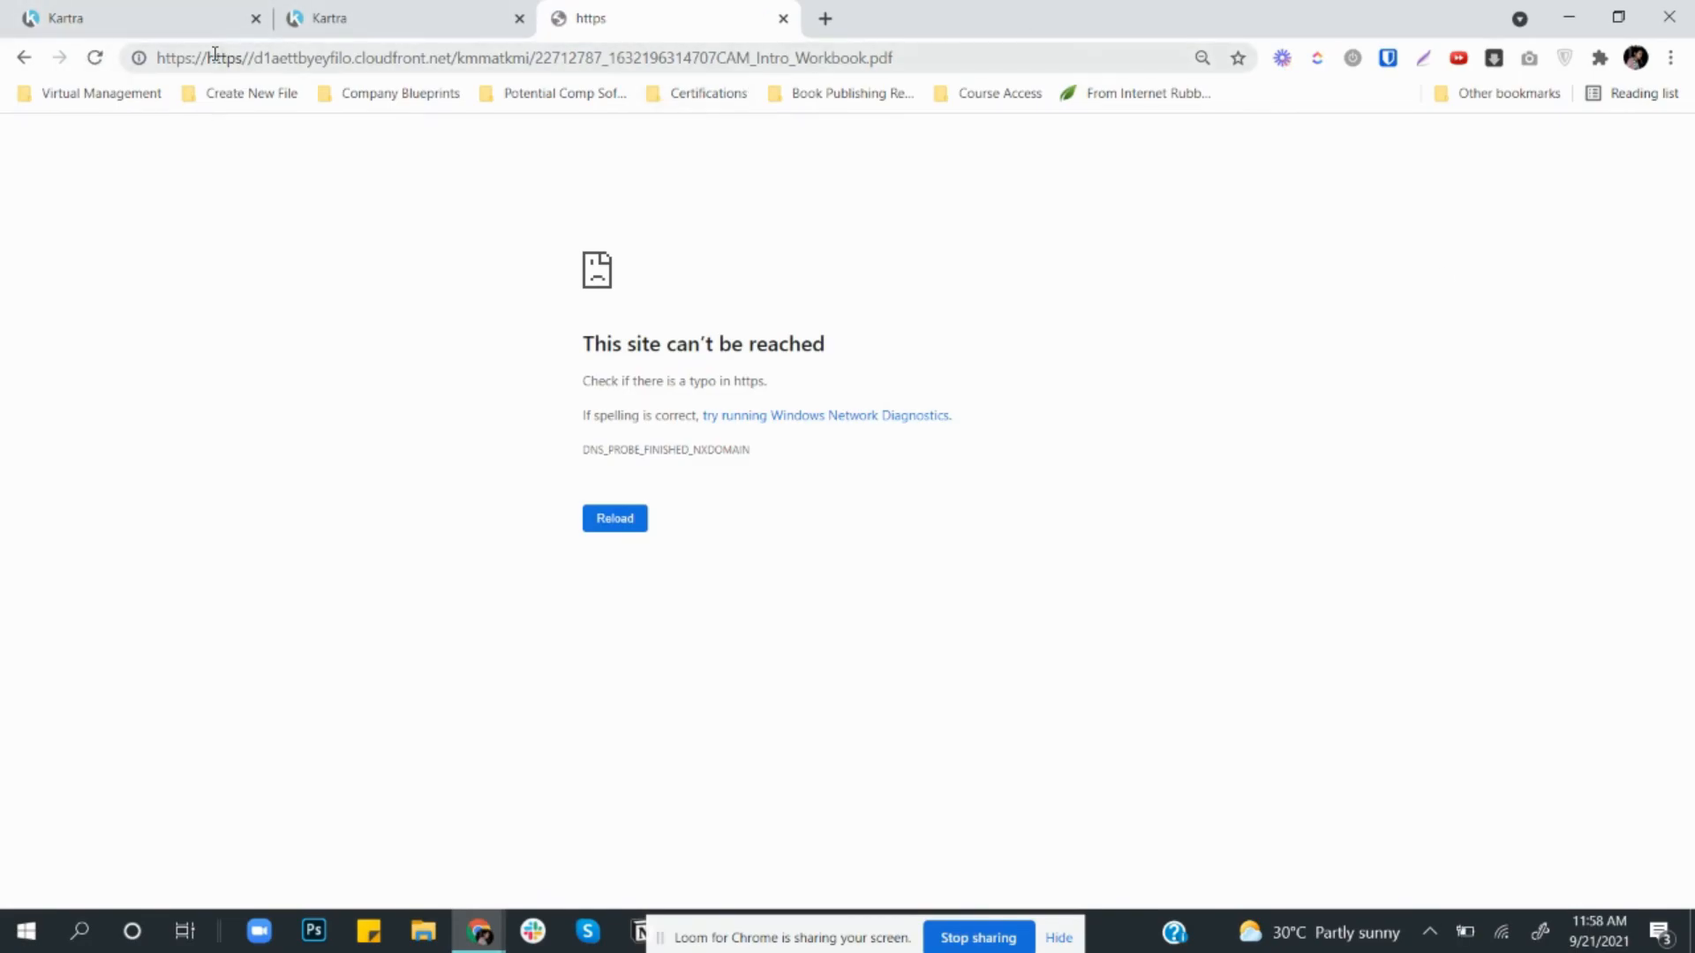
pyautogui.moveTo(208, 57); pyautogui.dragTo(892, 57)
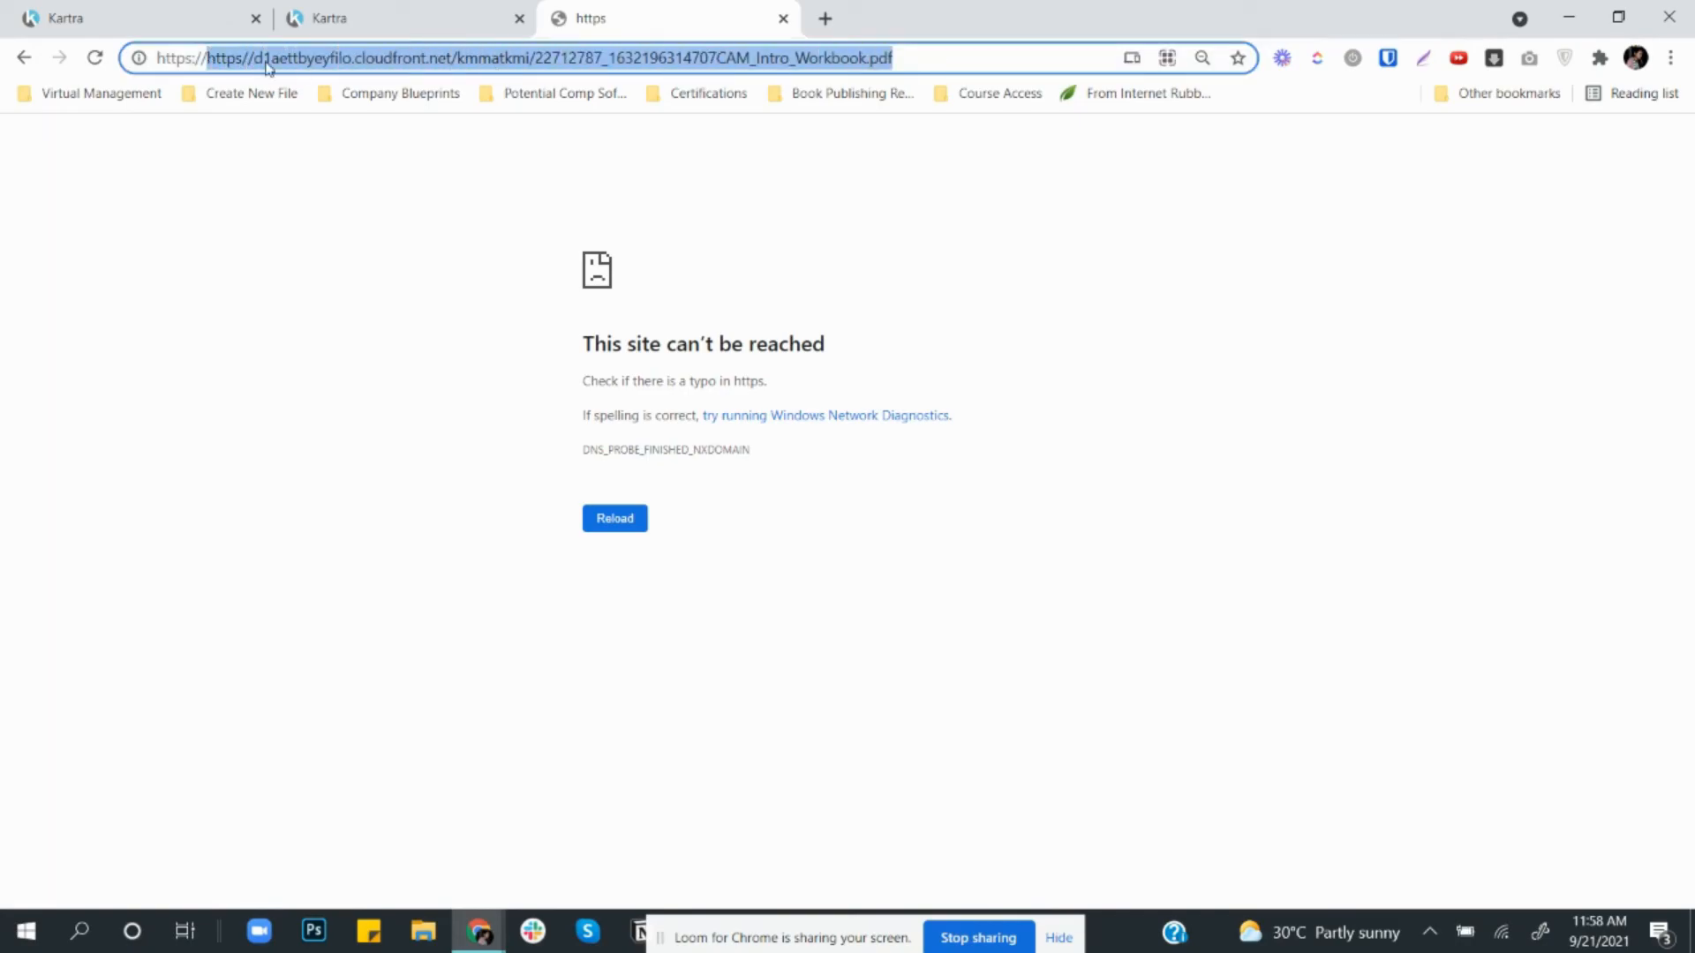
pyautogui.click(245, 58)
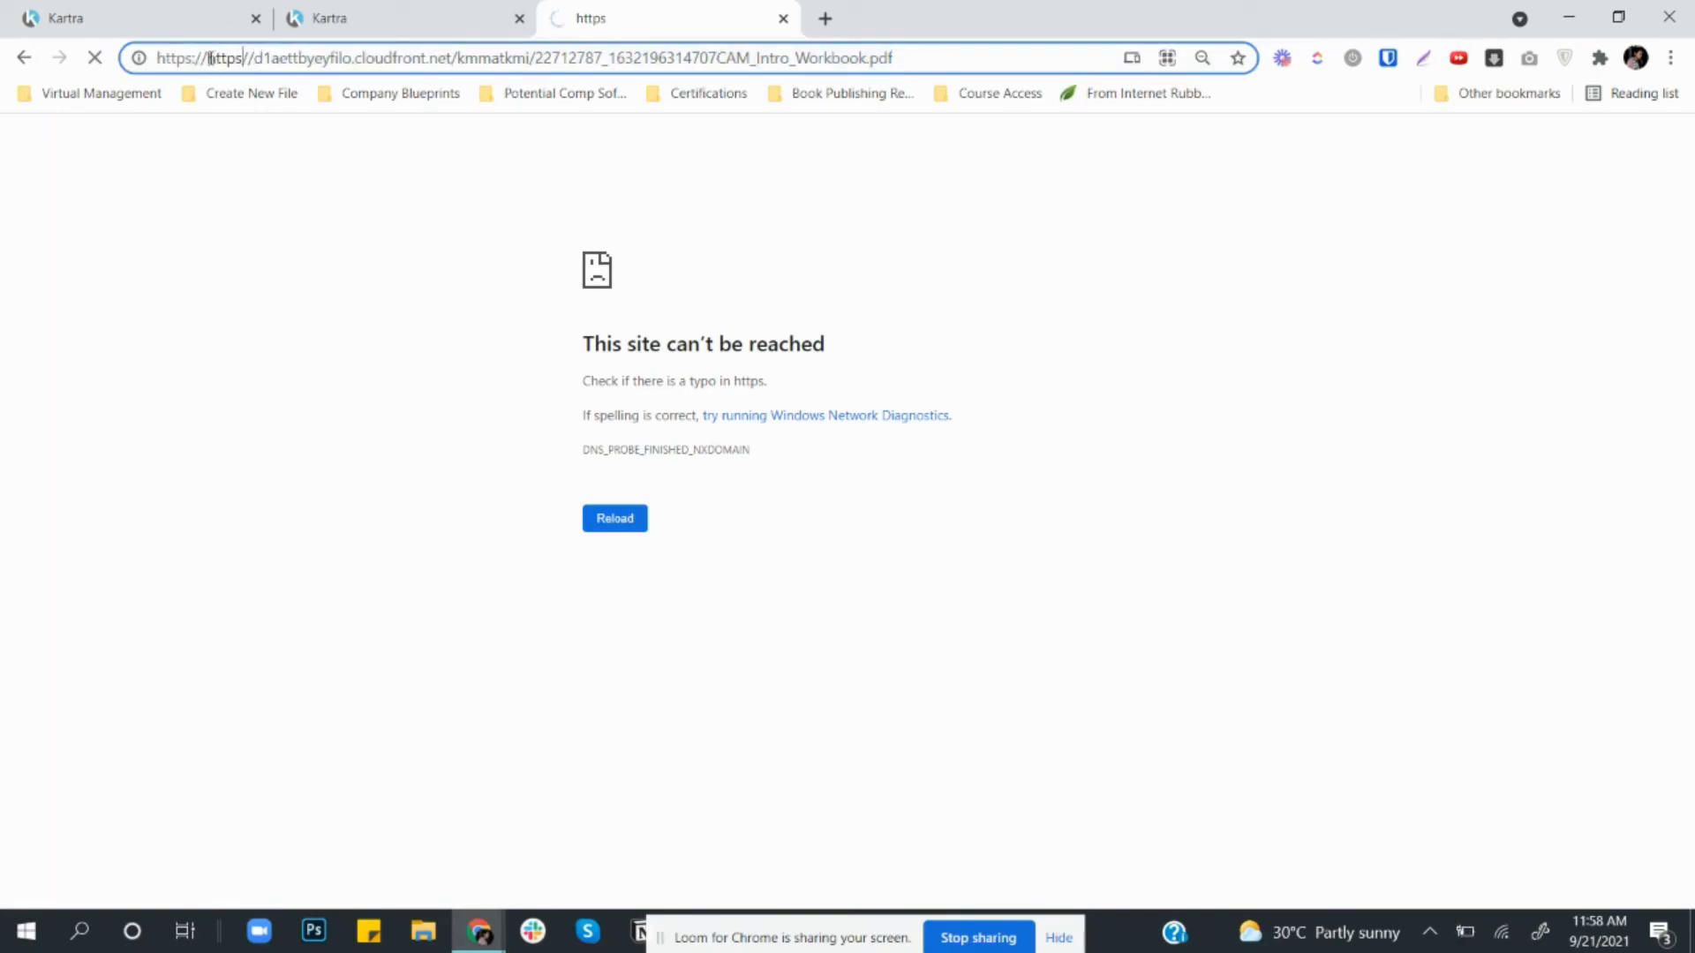
pyautogui.moveTo(209, 58); pyautogui.dragTo(157, 59)
pyautogui.press('BackSpace')
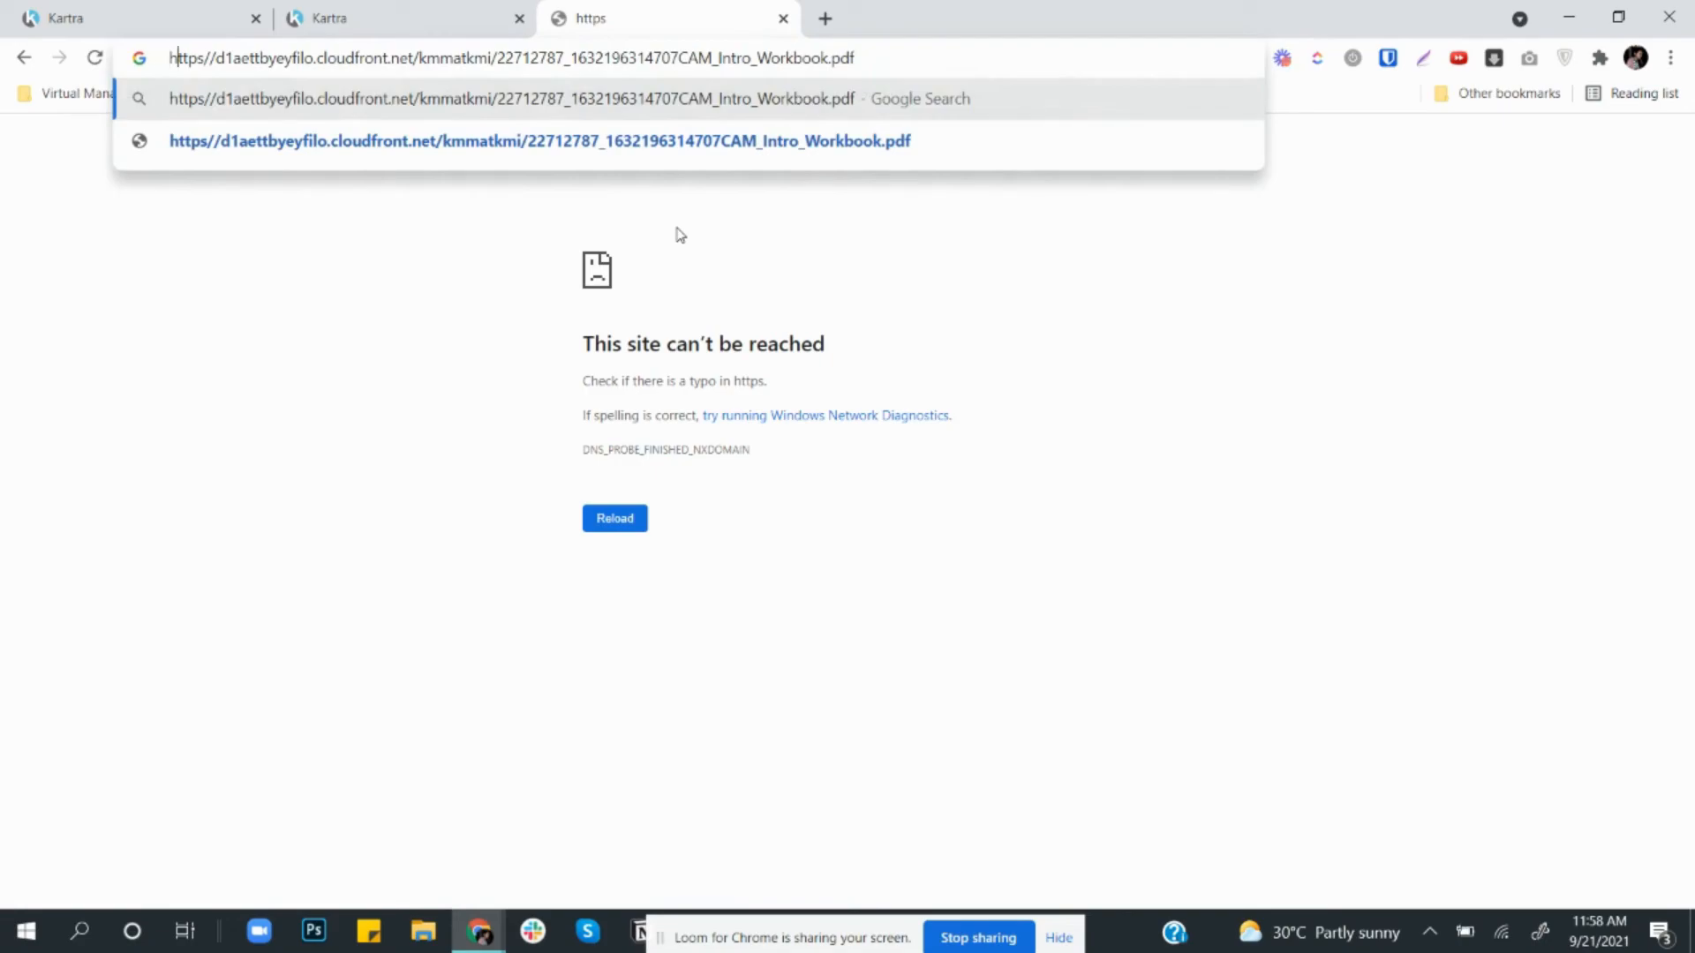
pyautogui.press('Right')
pyautogui.press('Right')
pyautogui.write(':')
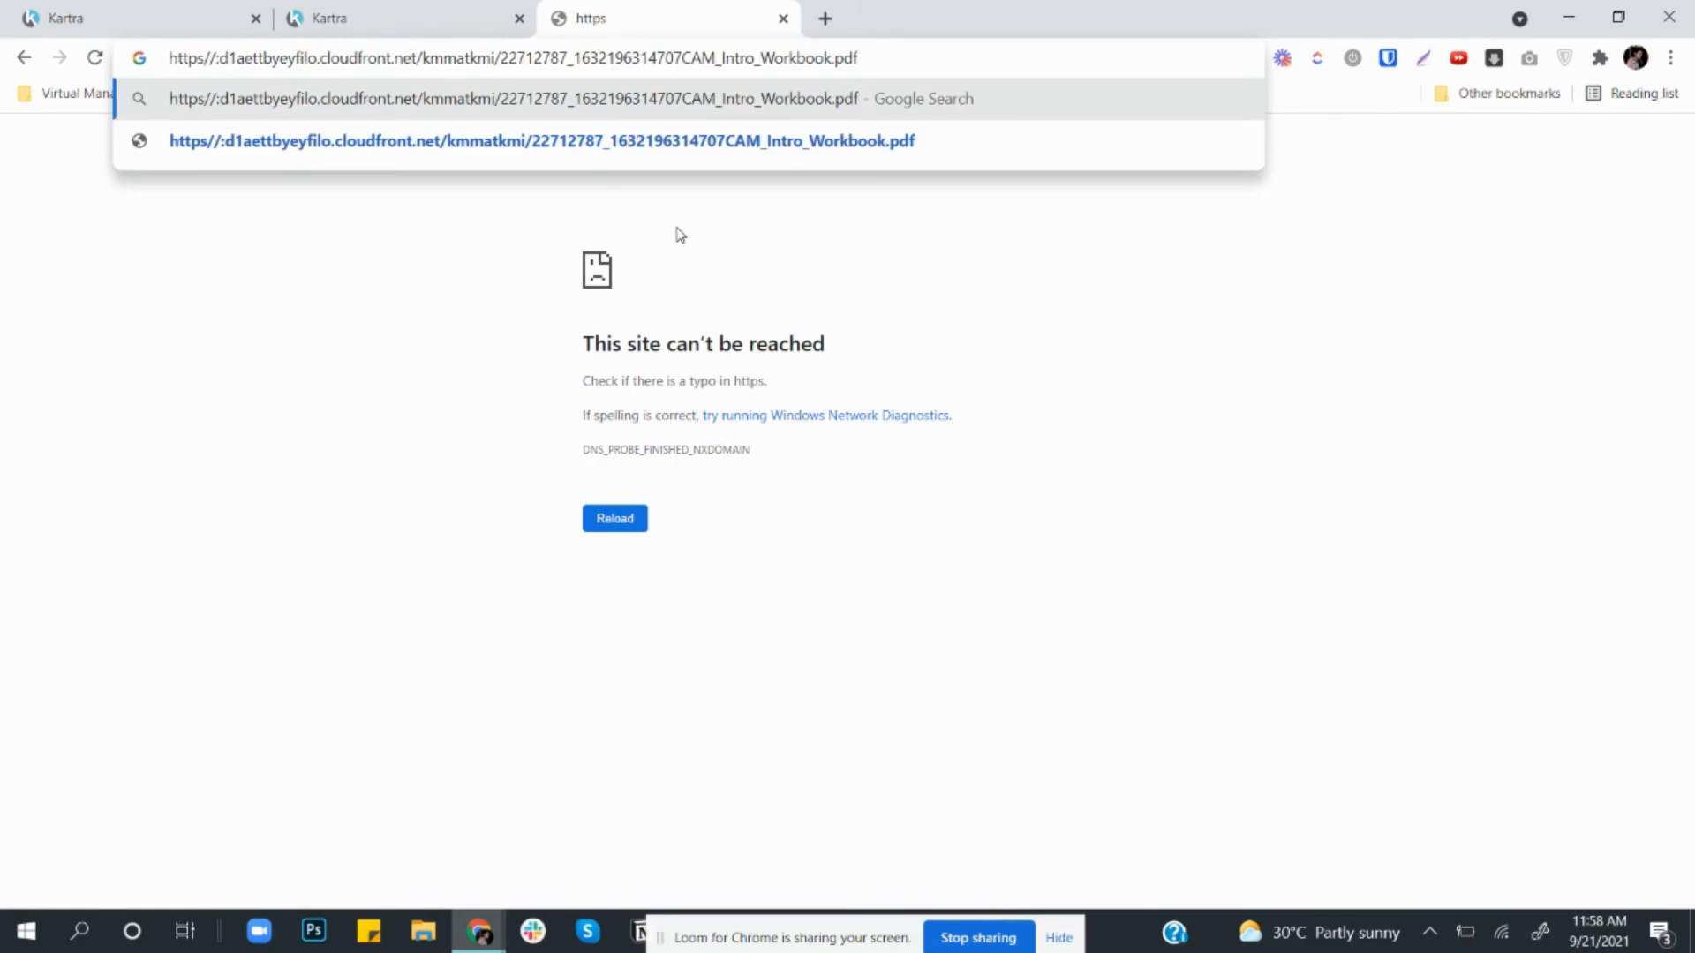
pyautogui.press('BackSpace')
pyautogui.write(':')
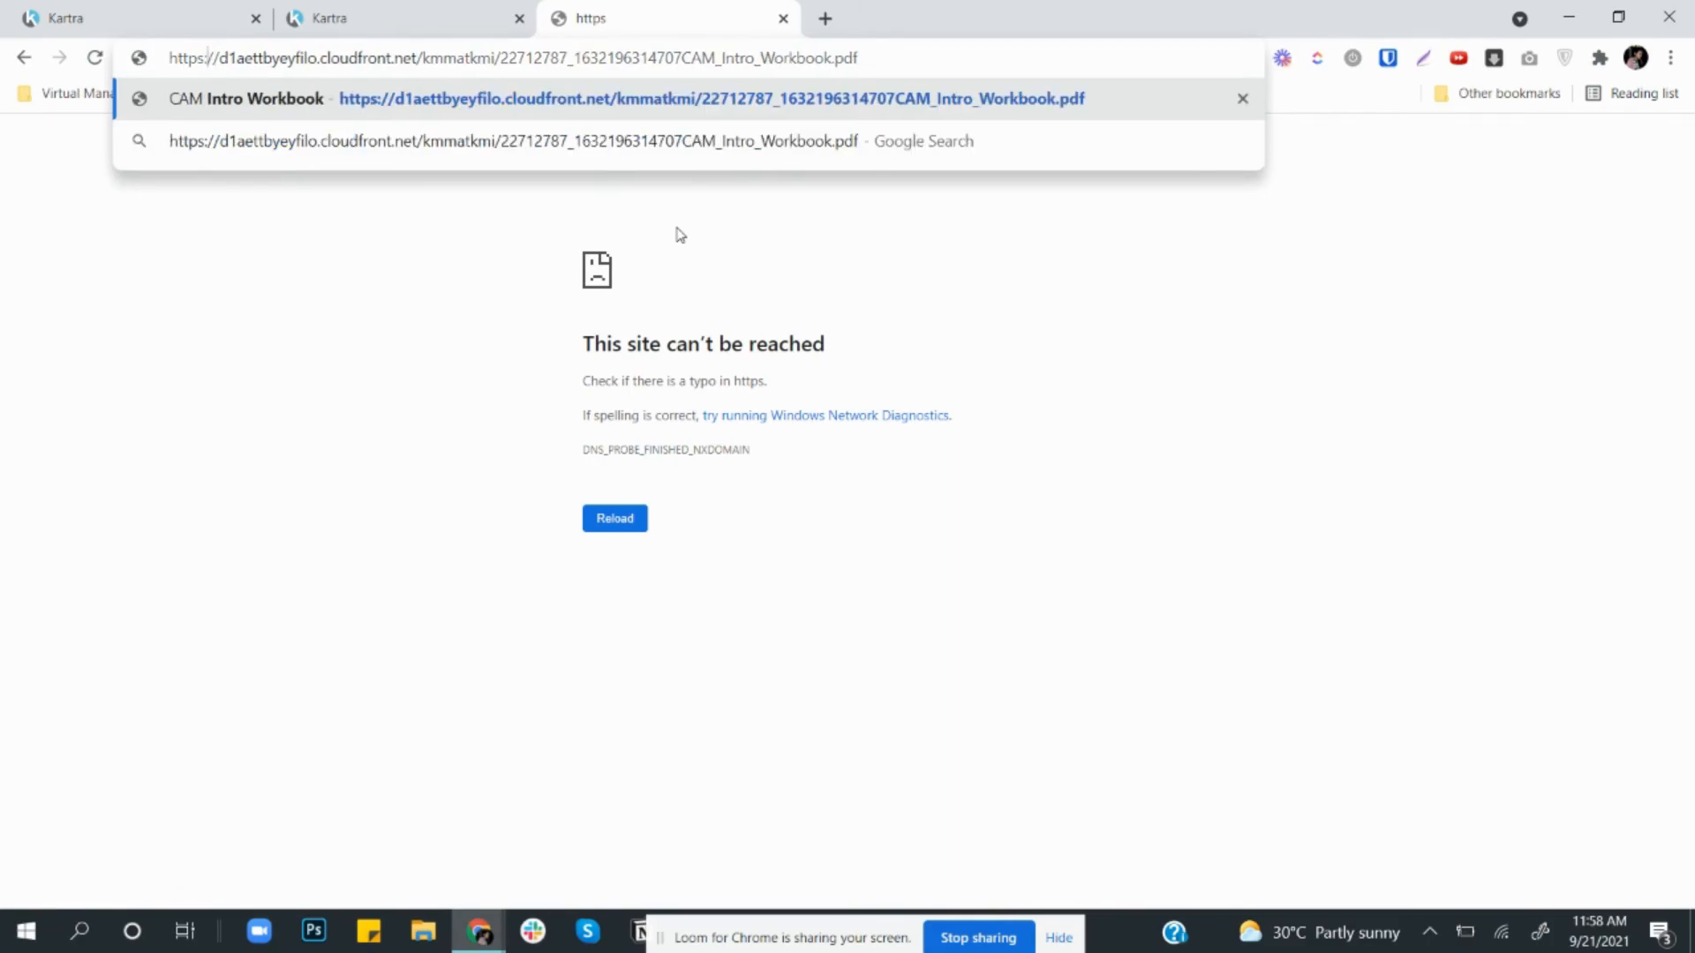
pyautogui.press('Return')
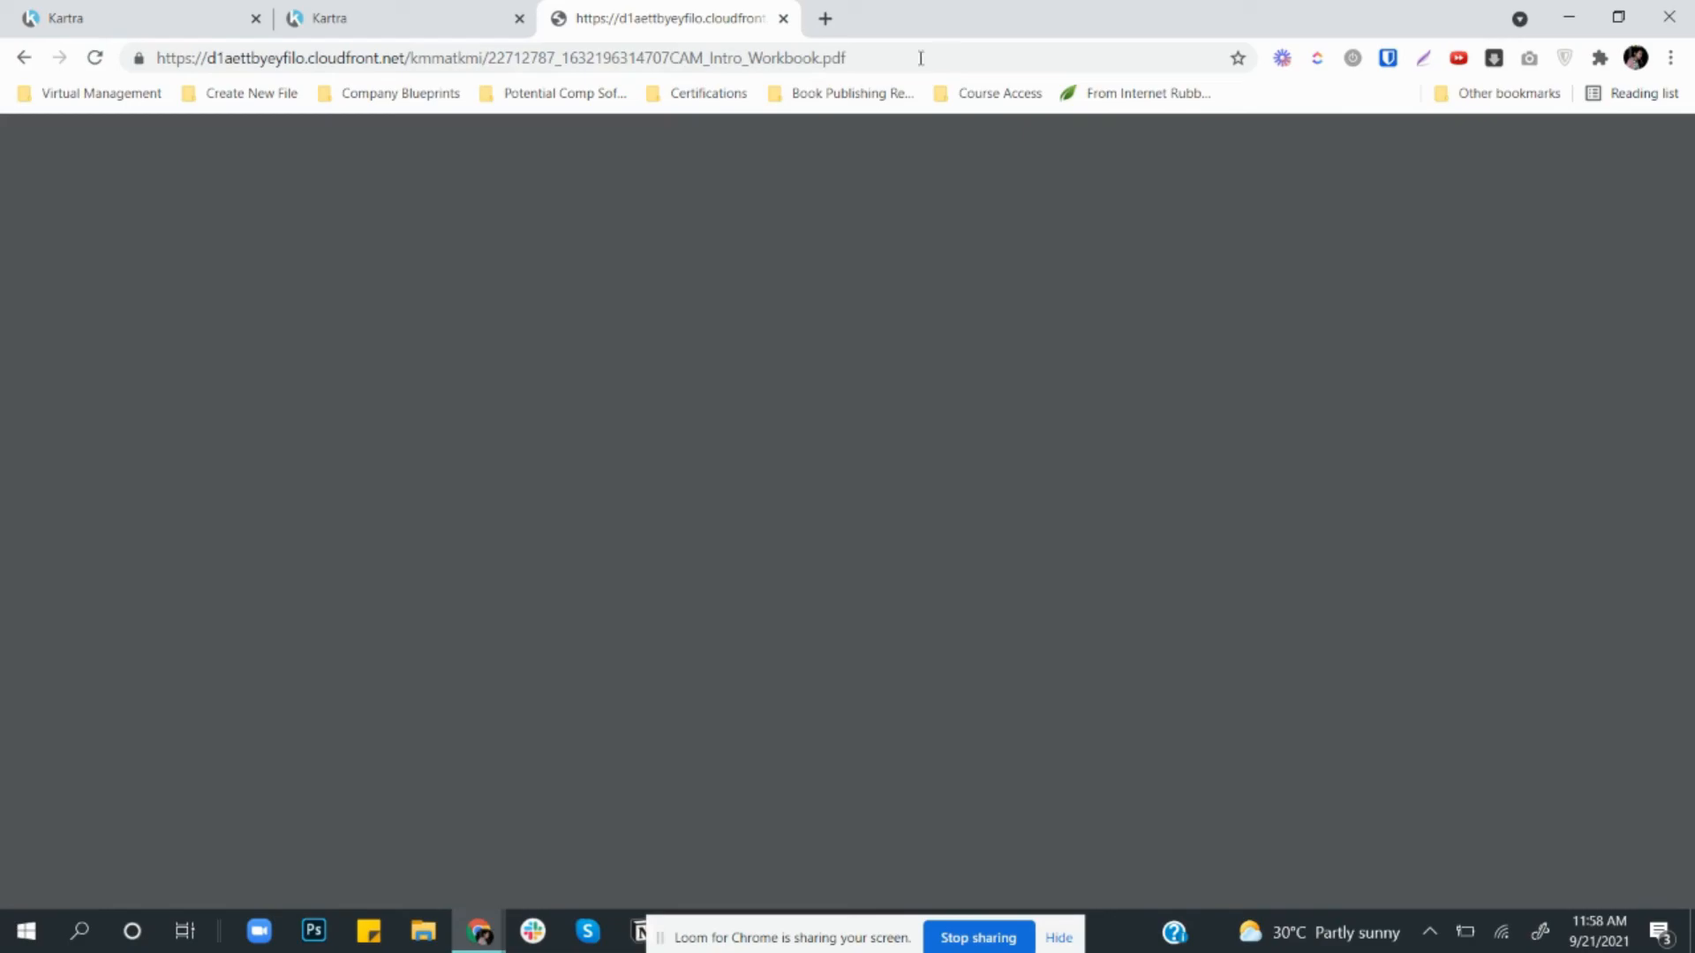
# Step: Return to the Kartra membership editor and save the DOWNLOAD WORKBOOK button's link settings
pyautogui.click(351, 10)
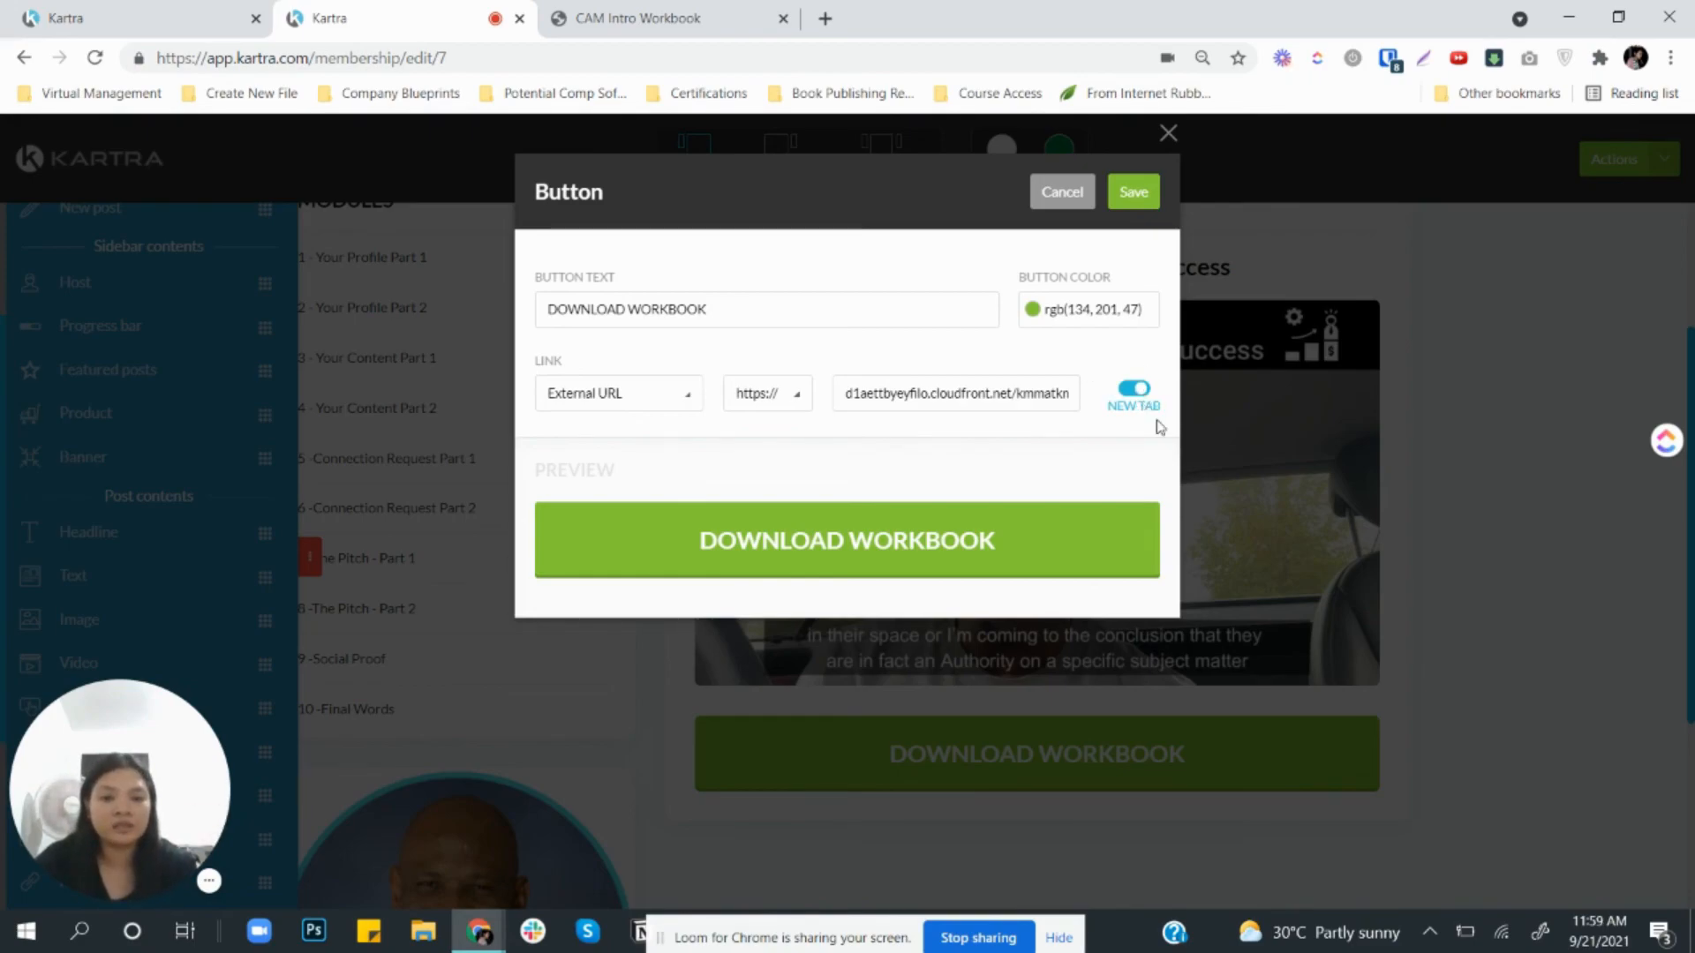
pyautogui.click(1132, 192)
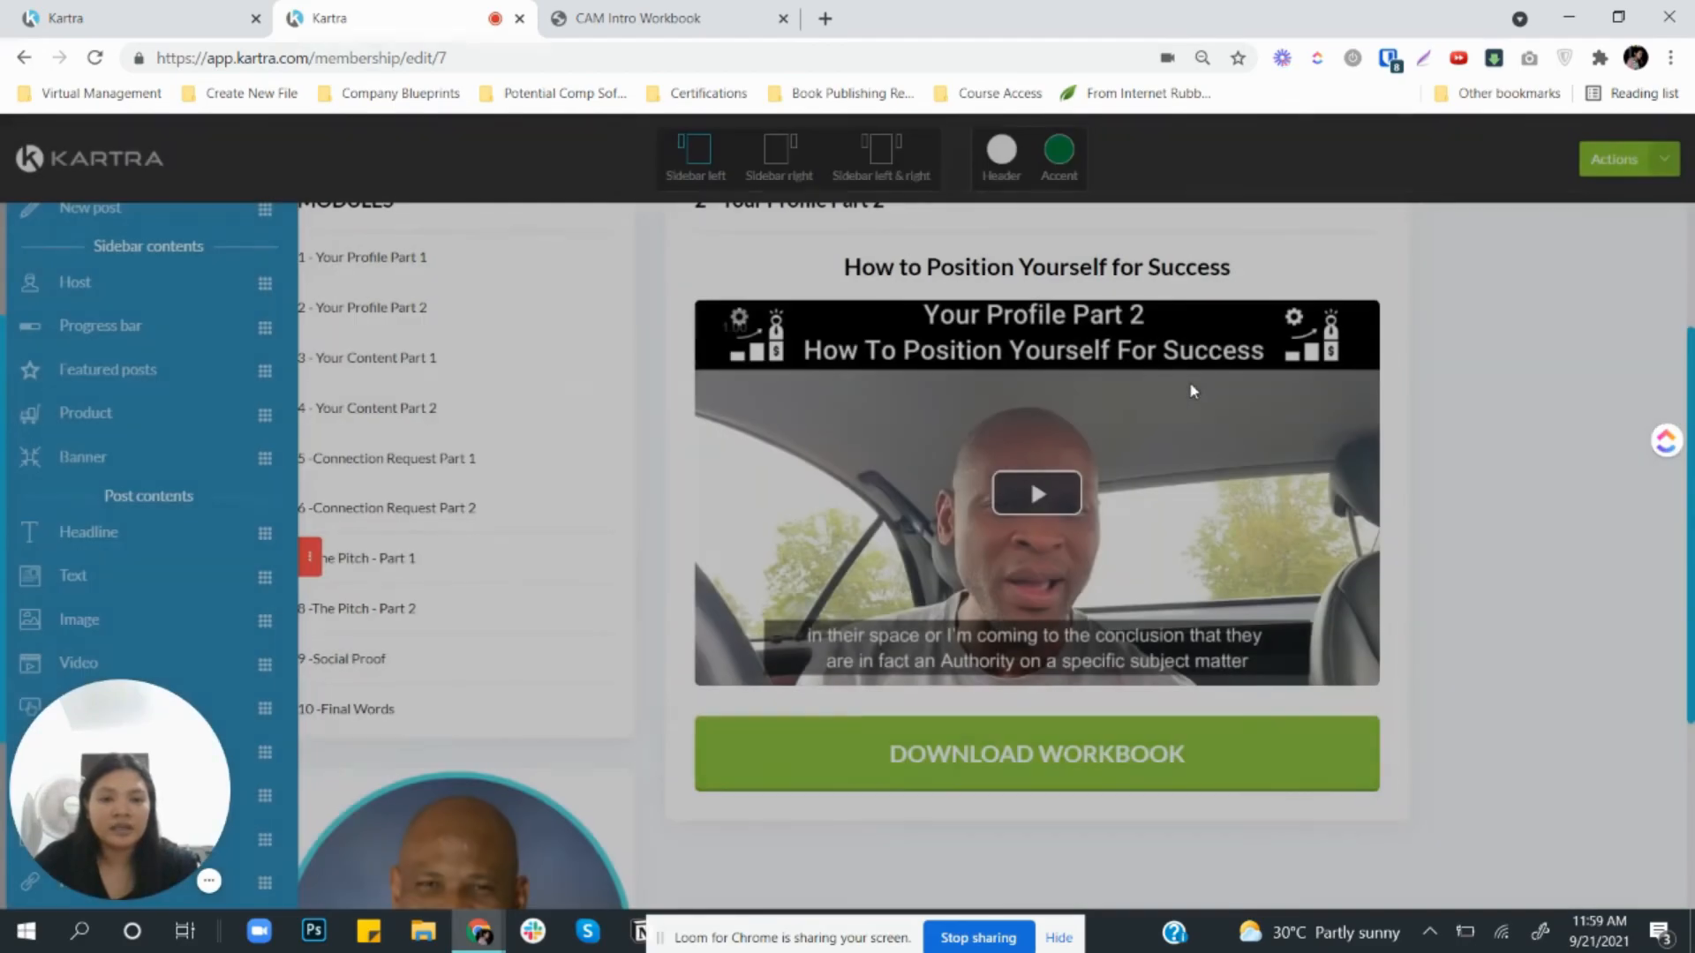